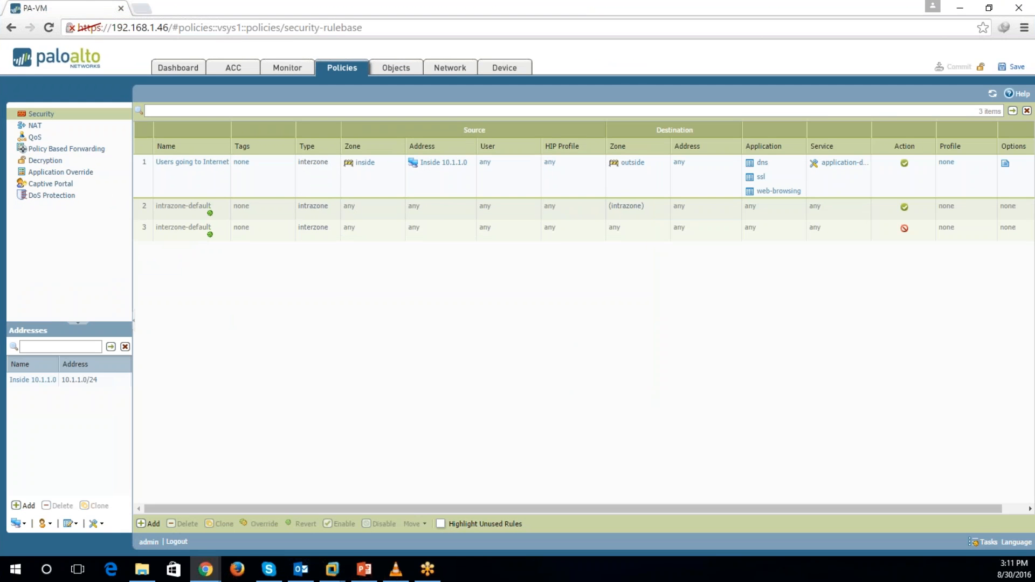
Open the NAT policy rulebase and add a new NAT policy rule
key("alt+Tab")
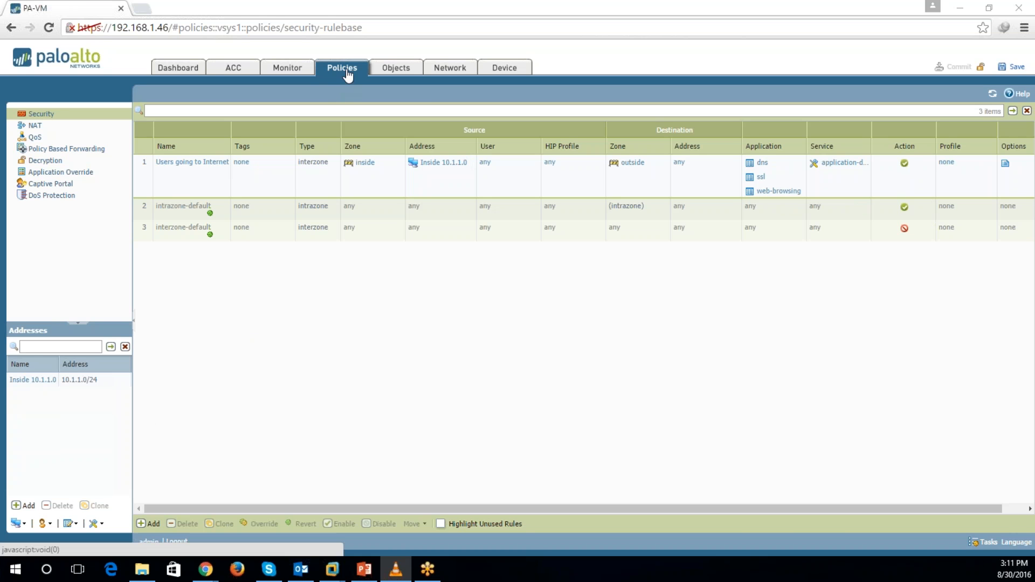
left_click(40, 129)
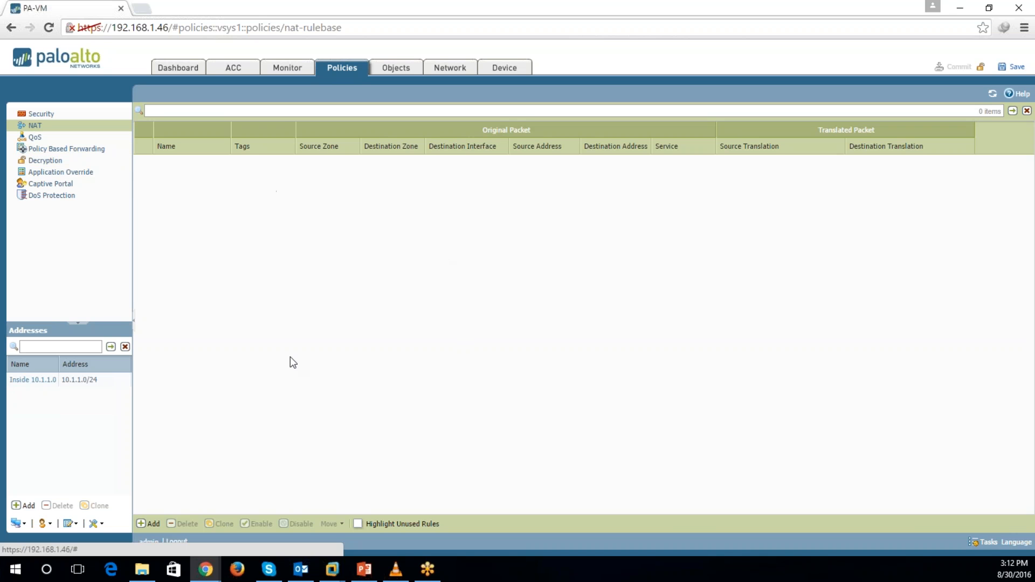
key("alt+Tab")
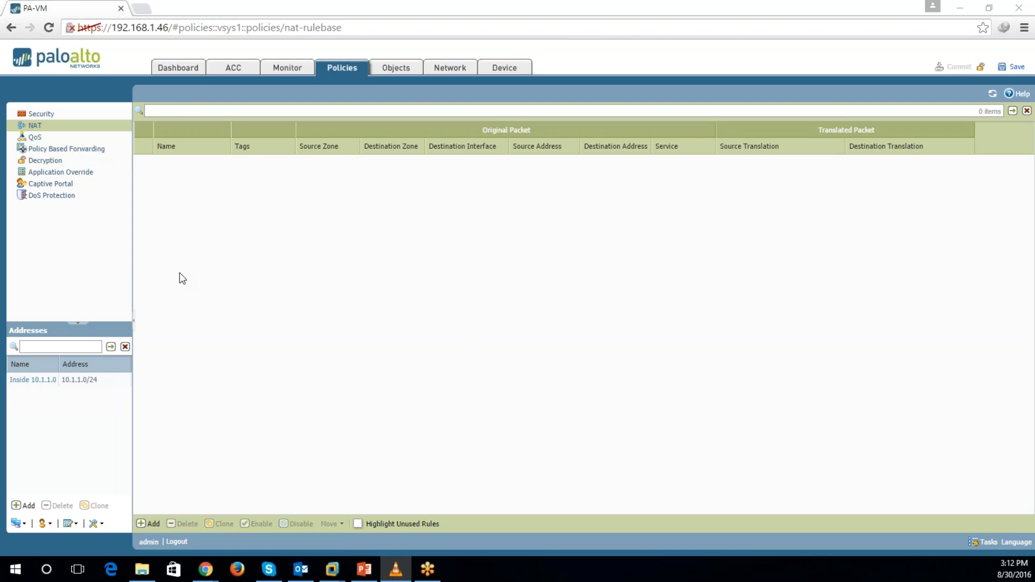
left_click(144, 525)
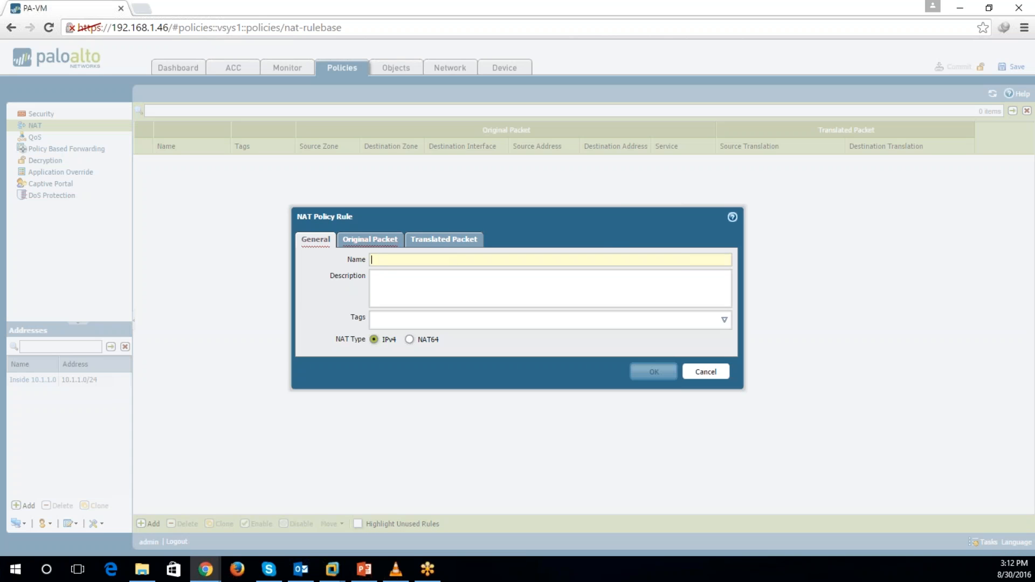
key("alt+Tab")
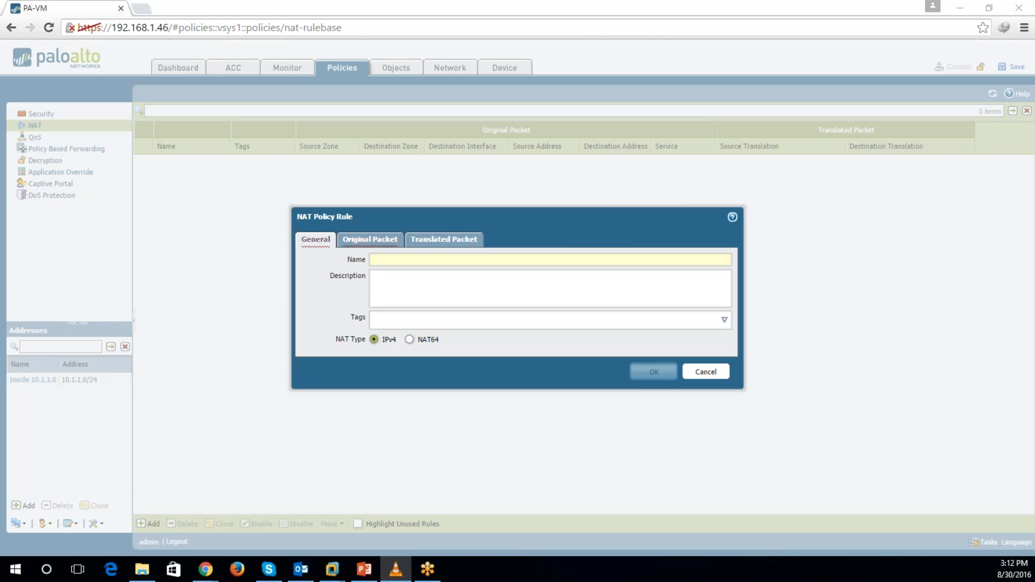
Name the new NAT rule "PAT policy for In to OUT"
left_click(391, 260)
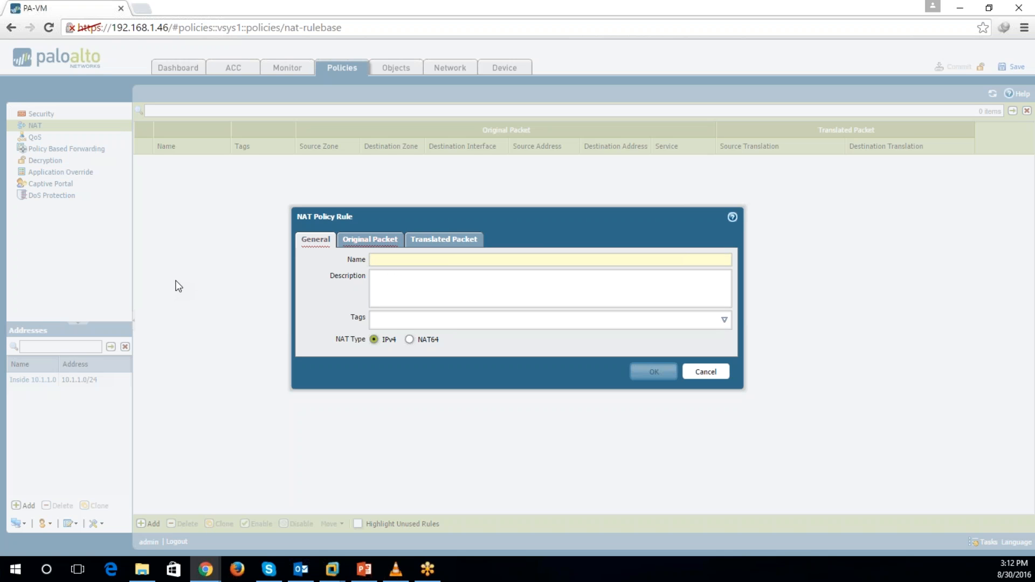
type("PAT policy")
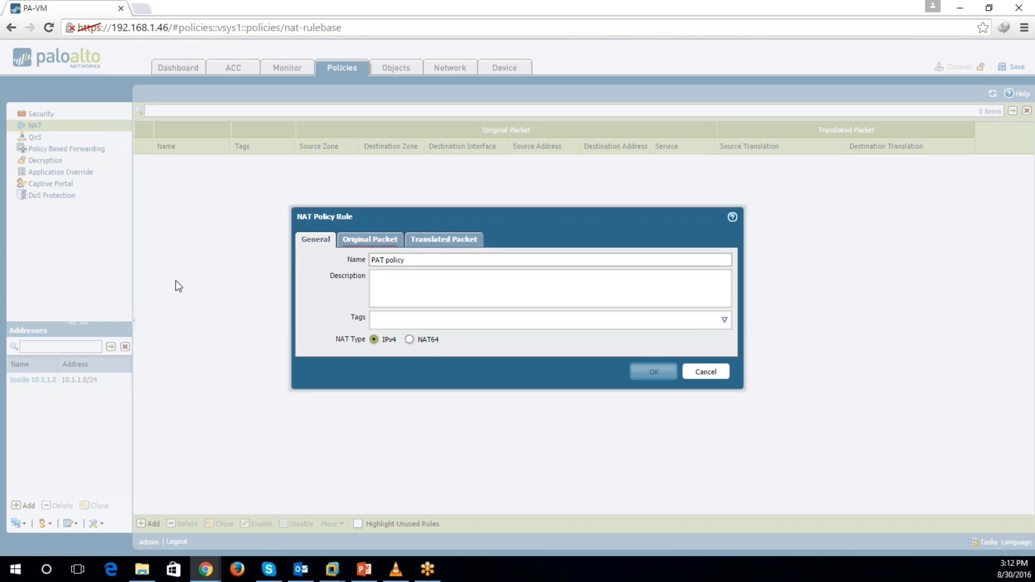
type(" fo")
key("BackSpace")
key("BackSpace")
type("r")
key("BackSpace")
type("or In to OUT")
Add the inside zone as the source zone of the rule's original packet
left_click(365, 246)
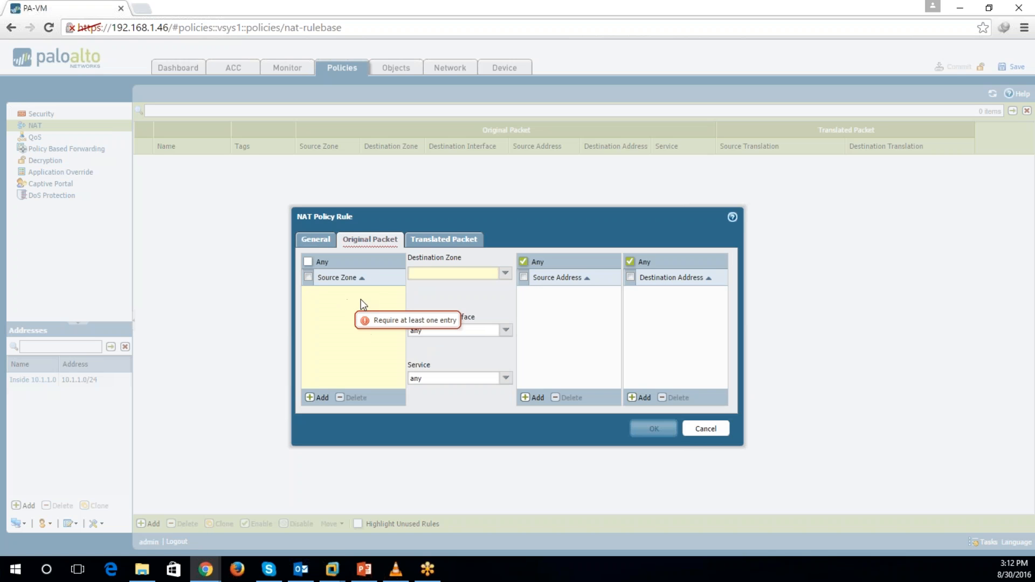
left_click(316, 397)
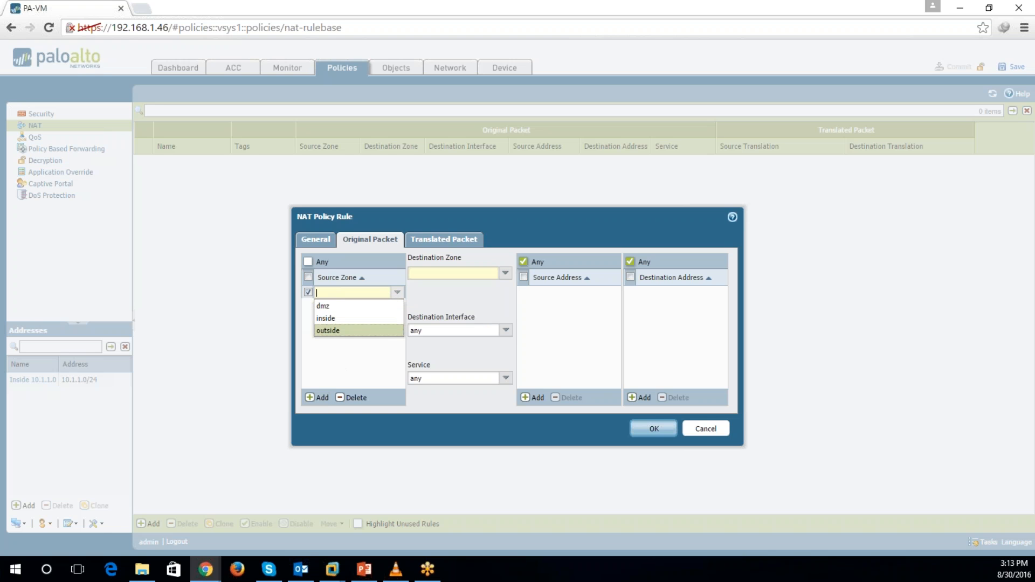
left_click(331, 318)
left_click(332, 335)
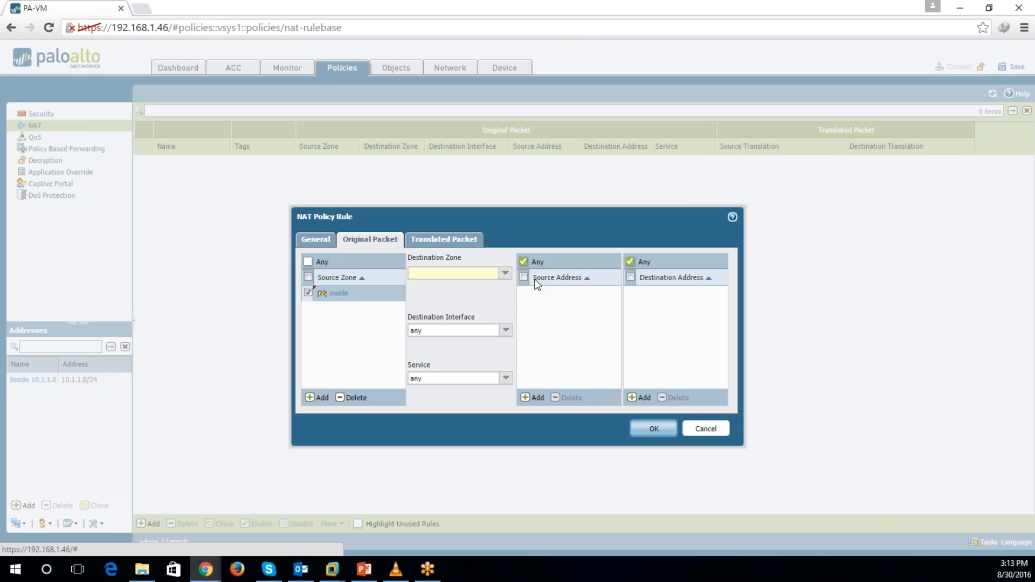
Set the original packet's destination zone to outside and its destination interface to ethernet1/1
left_click(503, 274)
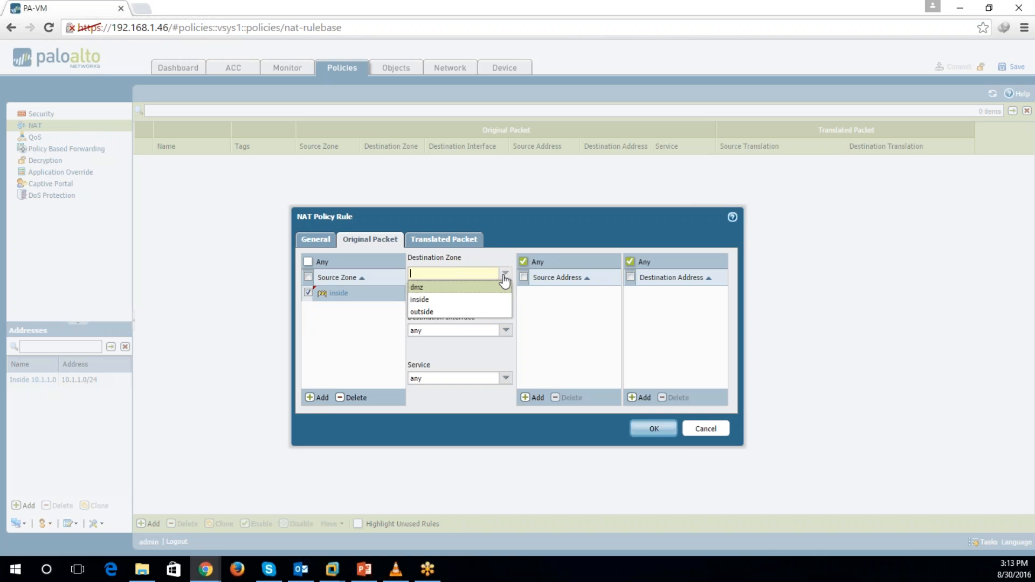
left_click(455, 312)
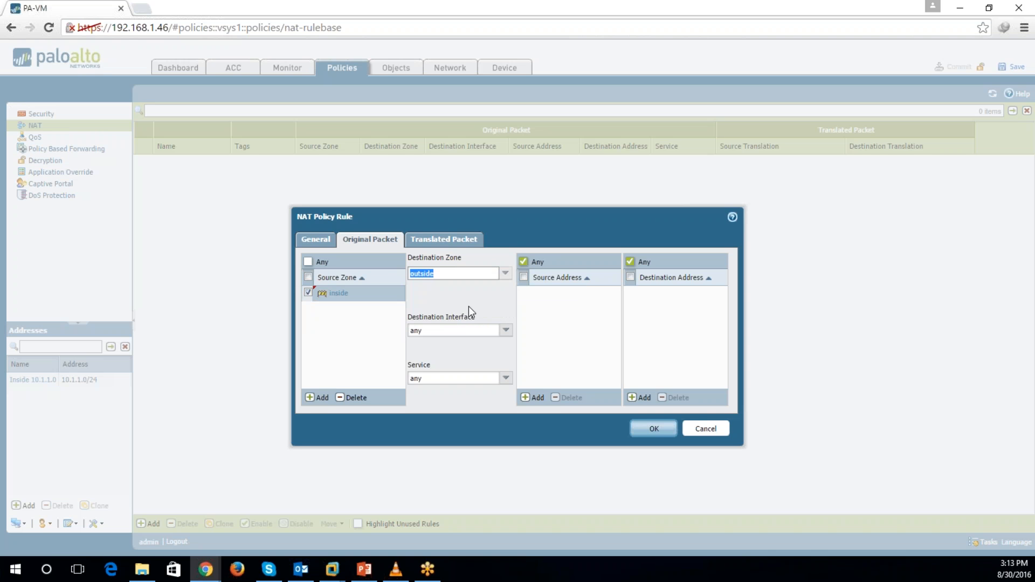
left_click(506, 331)
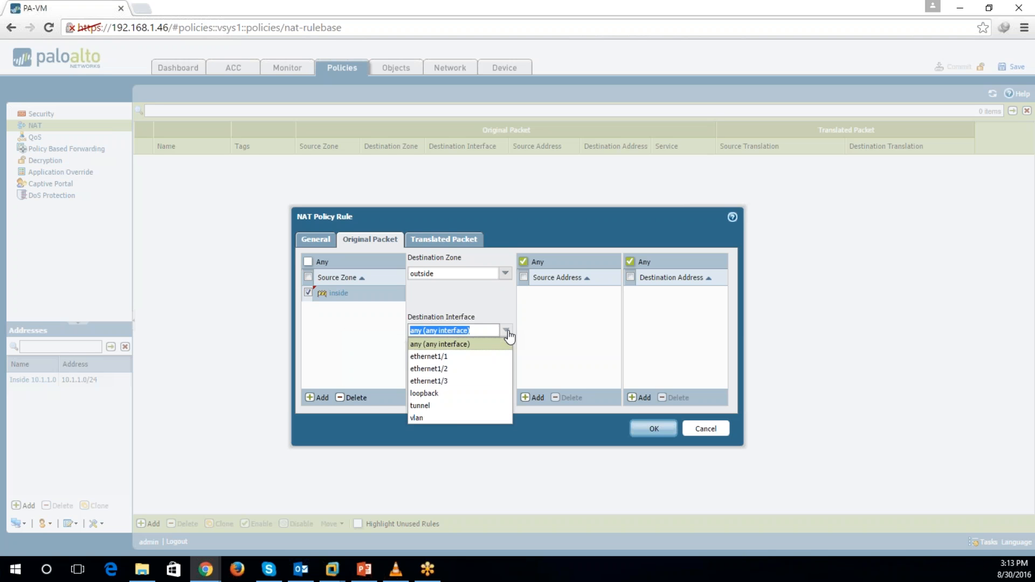
left_click(483, 357)
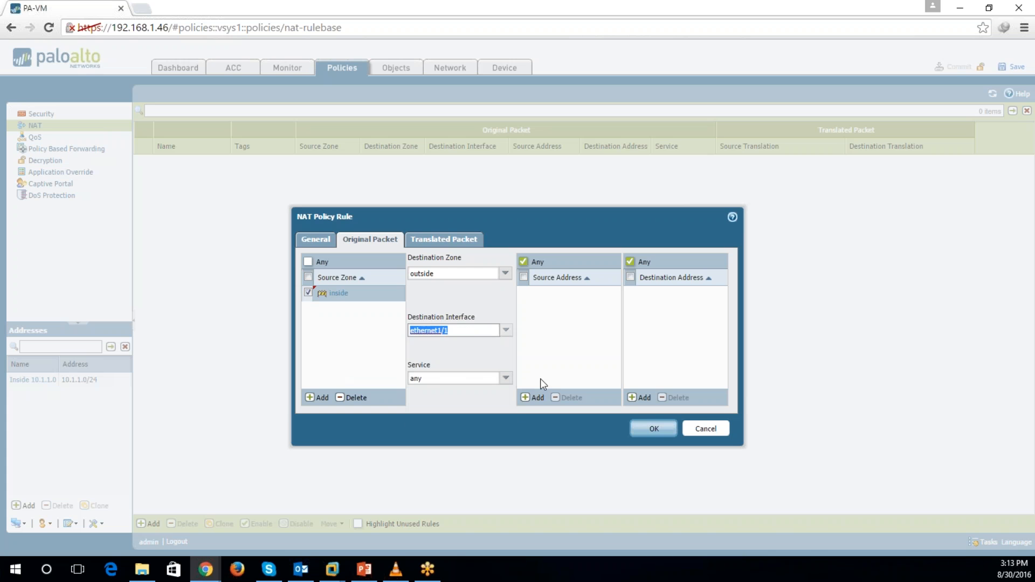
left_click(465, 362)
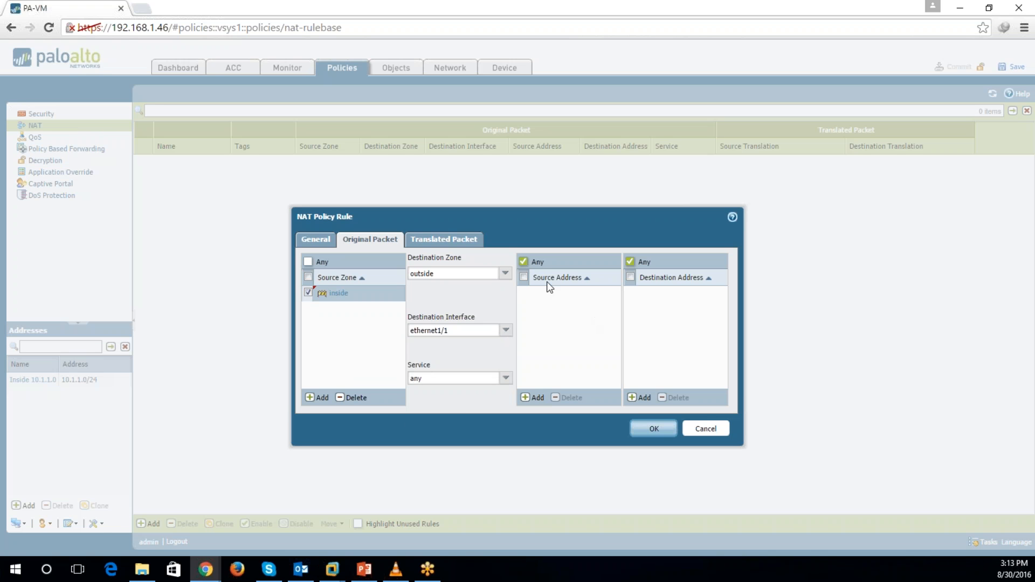
Restrict the original packet's source address to the Inside 10.1.1.0 address object instead of Any
left_click(523, 262)
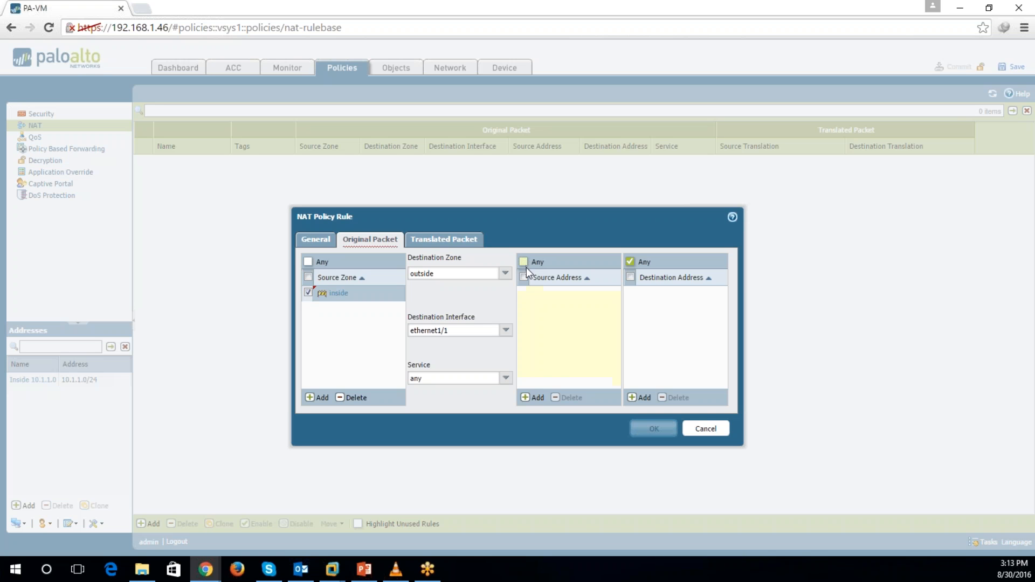
left_click(532, 398)
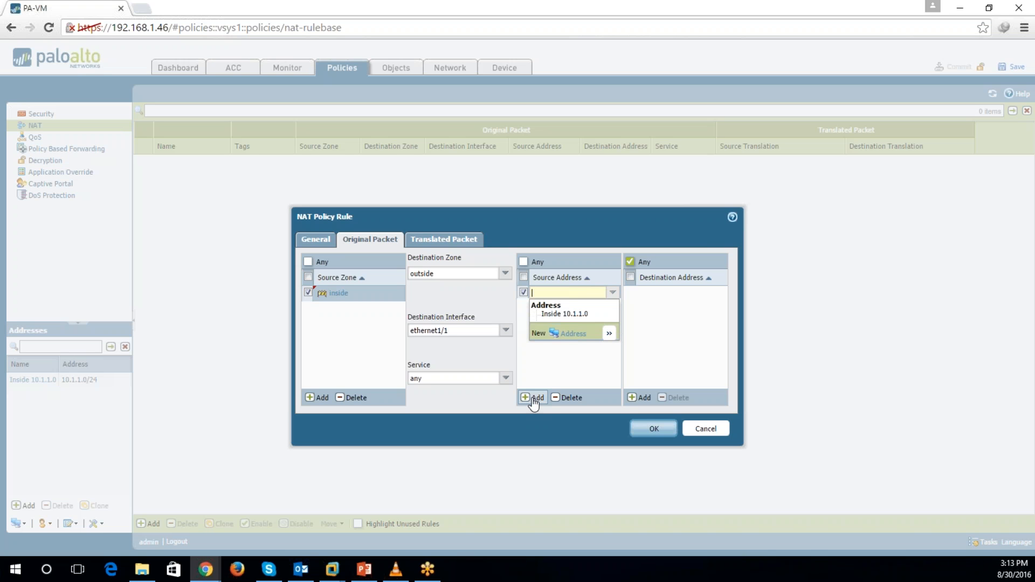
left_click(584, 317)
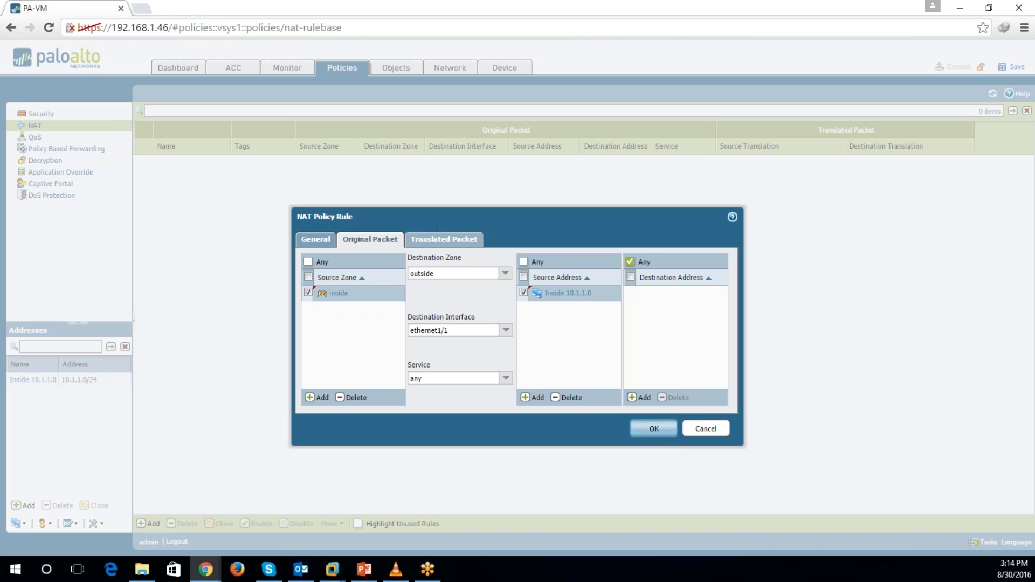
For the translated packet, set source translation to Dynamic IP And Port with Interface Address as the address type
left_click(443, 239)
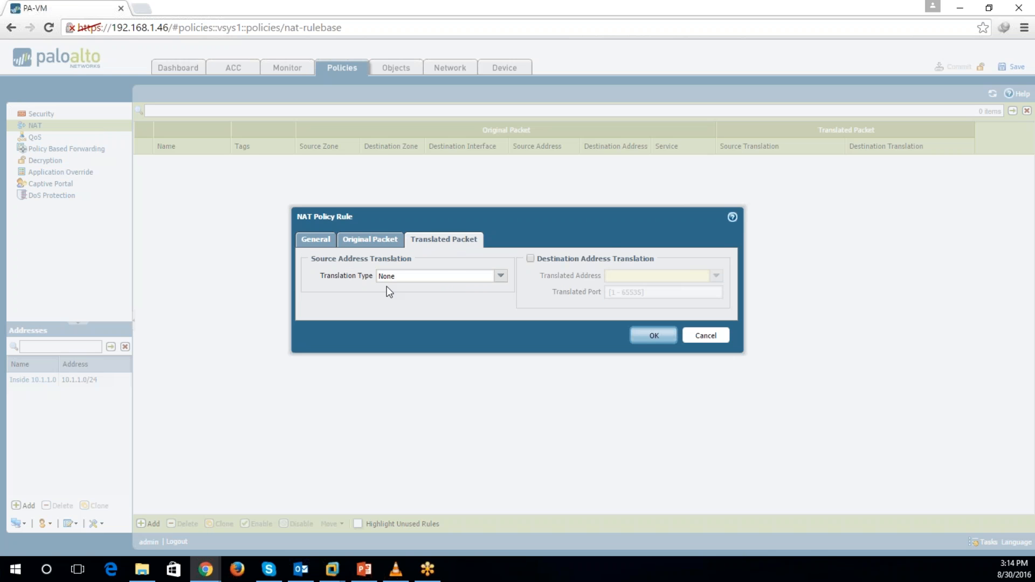
left_click(500, 275)
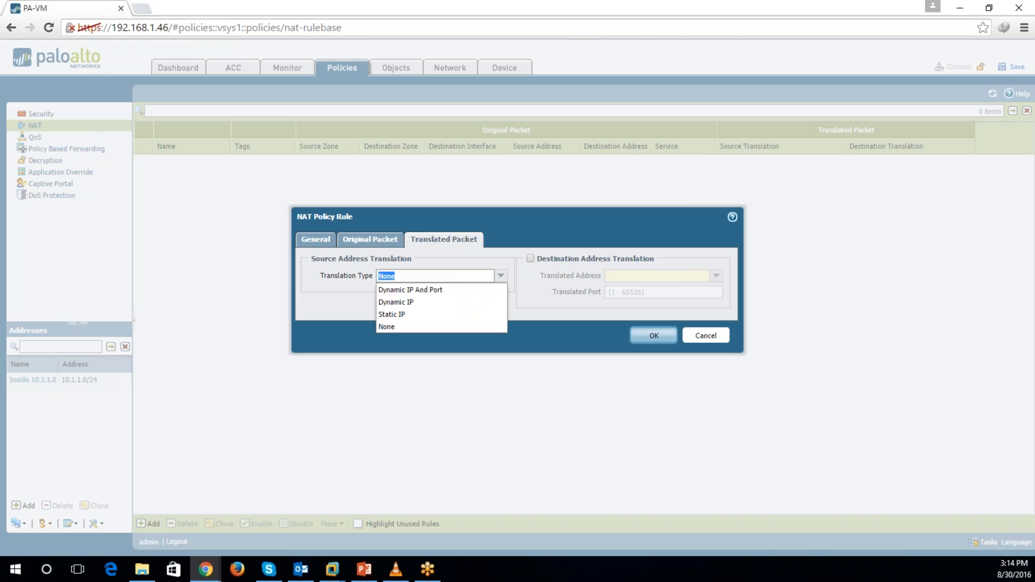
left_click(461, 291)
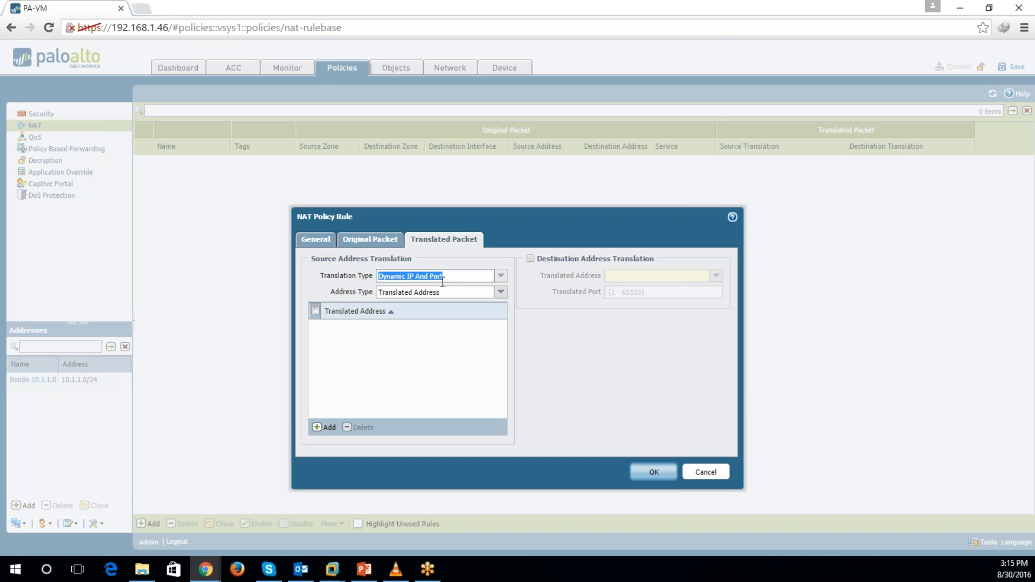
left_click(502, 292)
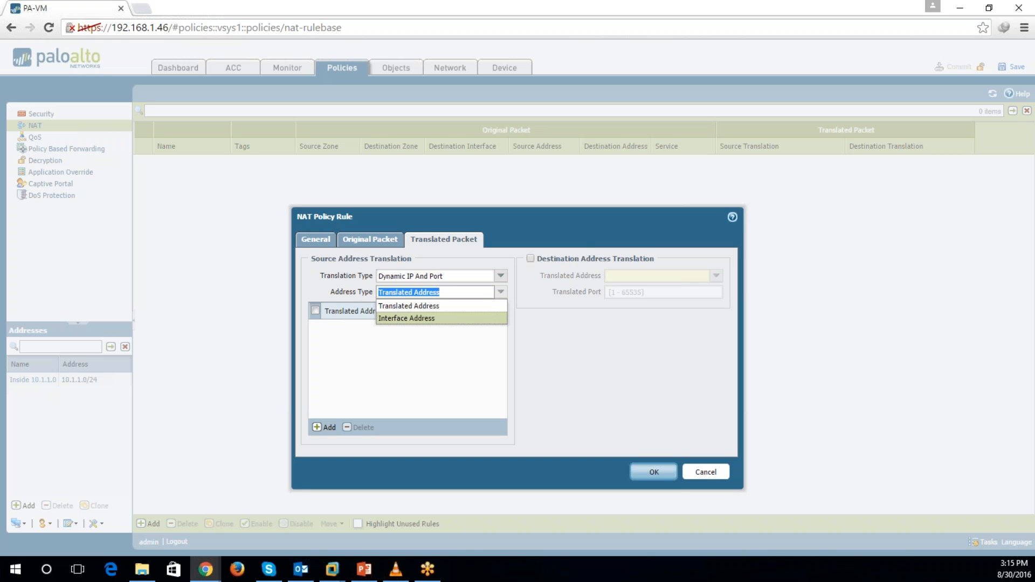
left_click(418, 319)
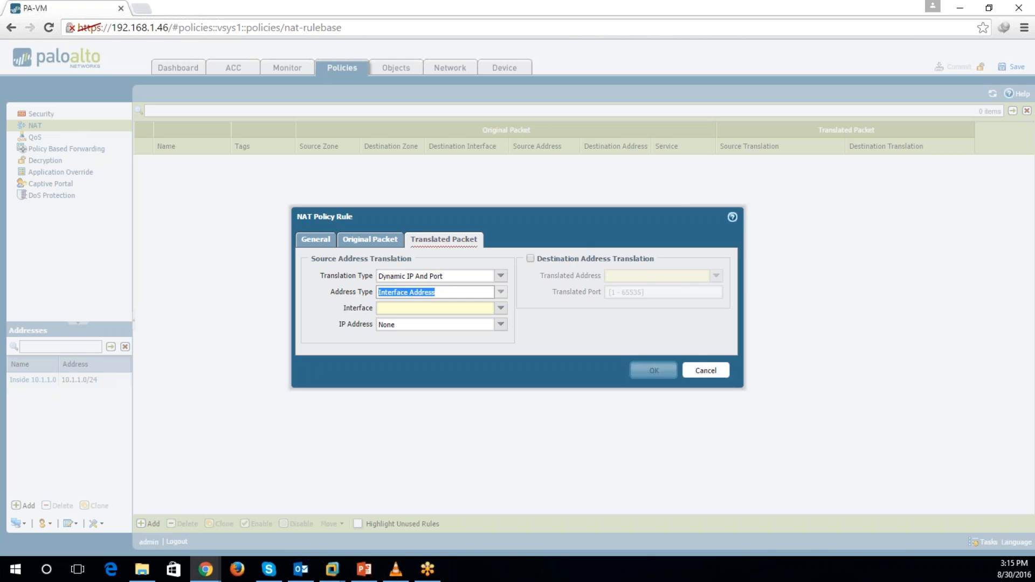
Use interface ethernet1/1 with IP address 192.168.1.47/24 for the source address translation
left_click(501, 308)
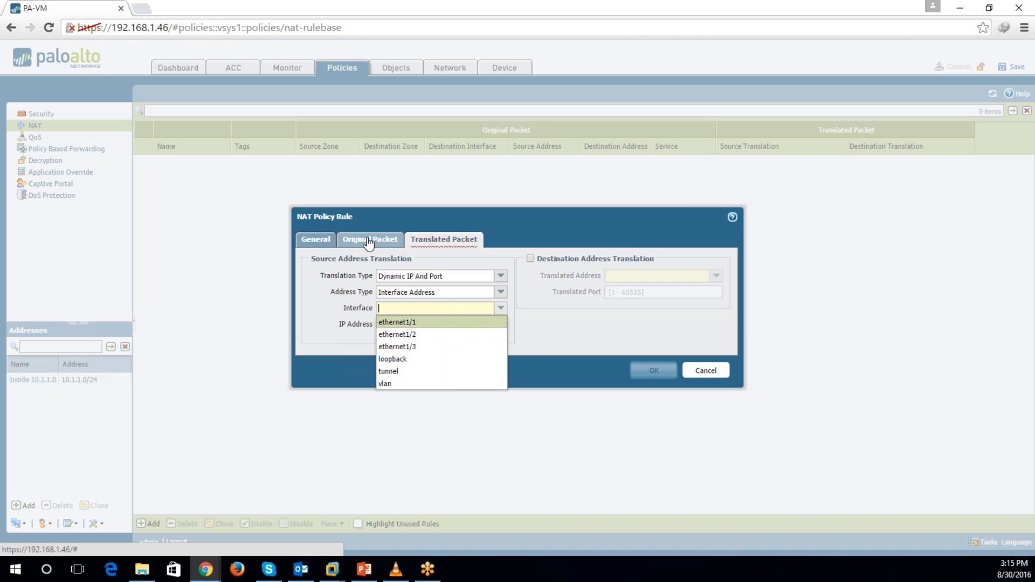
left_click(420, 322)
left_click(500, 325)
left_click(436, 353)
left_click(402, 346)
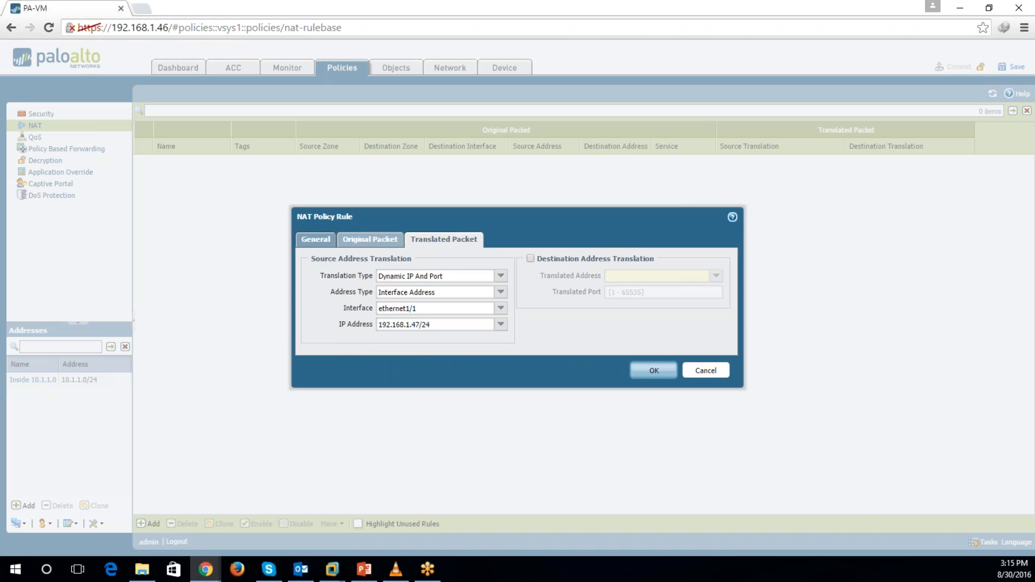
Review the rule's original packet settings and the address type options of its source translation
left_click(369, 241)
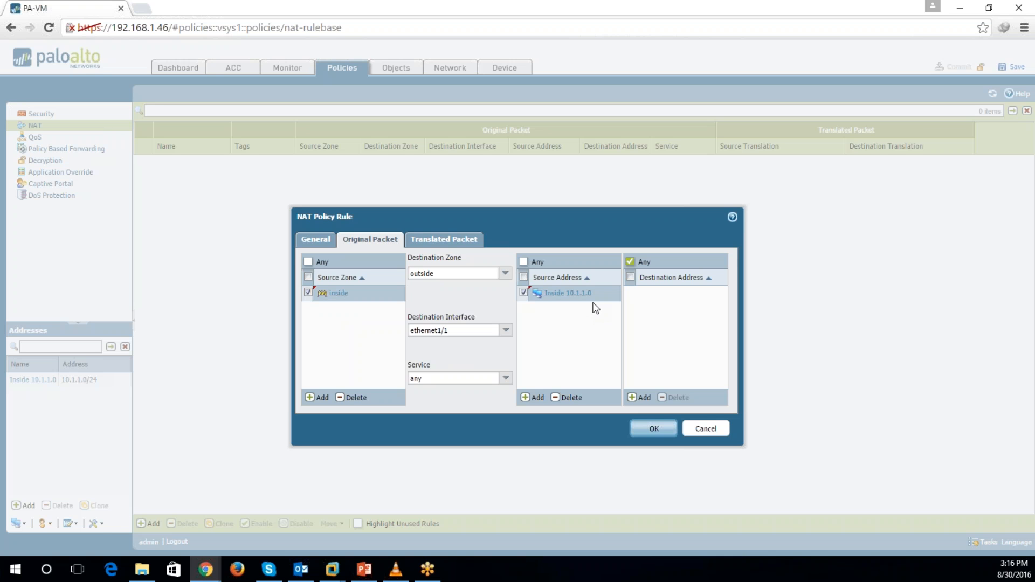
left_click(431, 240)
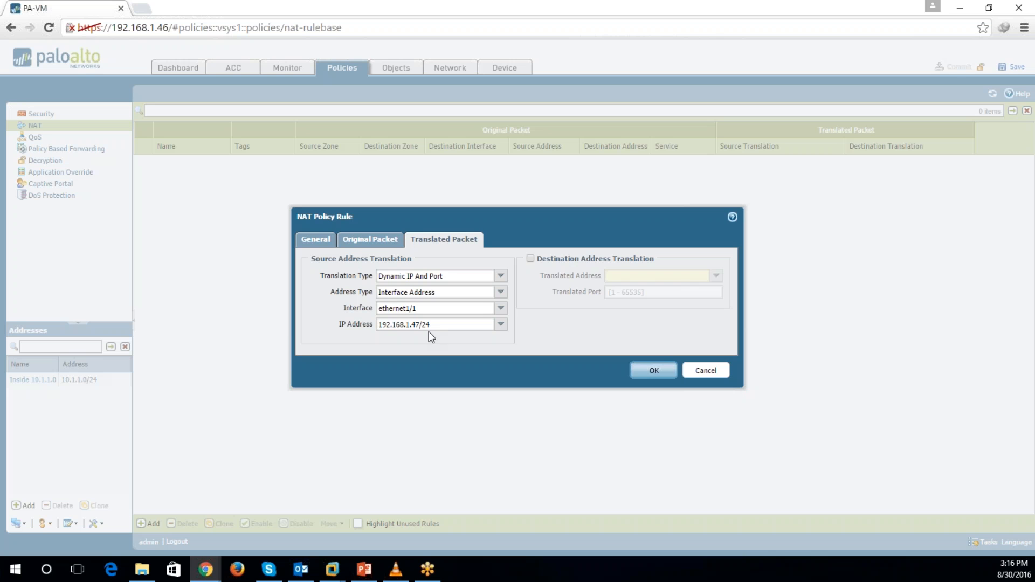
left_click(500, 294)
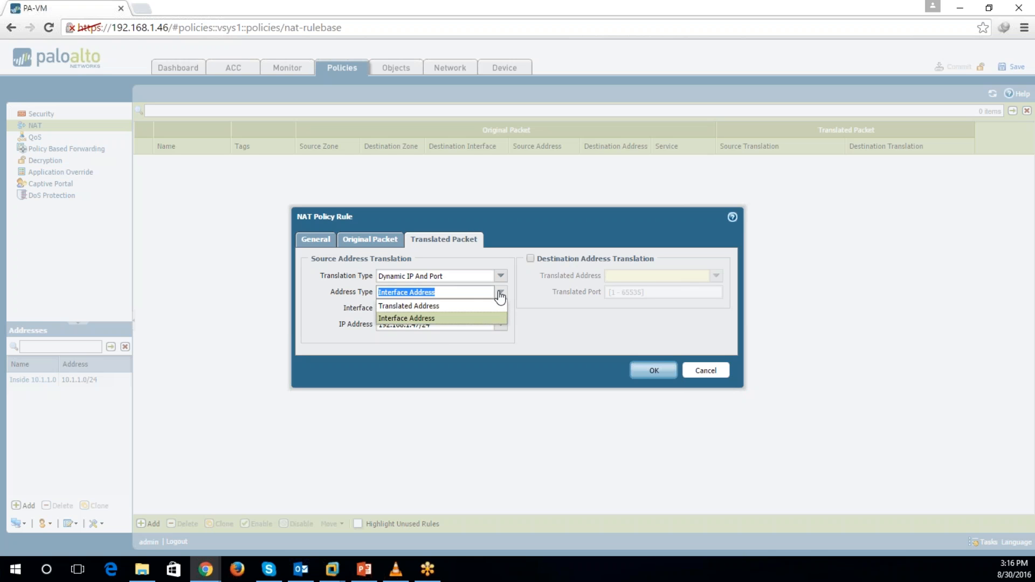
left_click(456, 317)
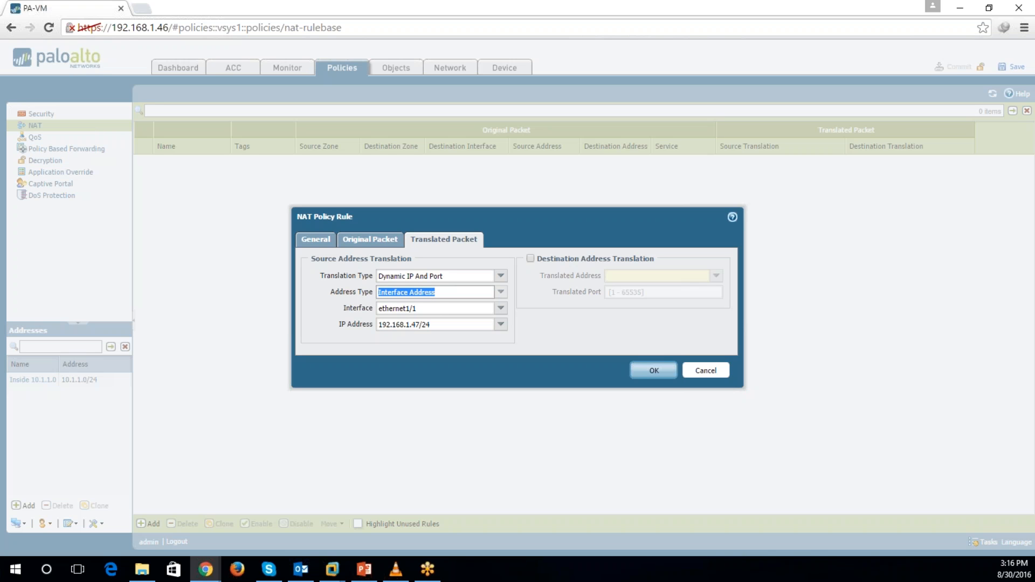
left_click(311, 305)
Save the NAT policy rule and leave the rule dialog
left_click(651, 377)
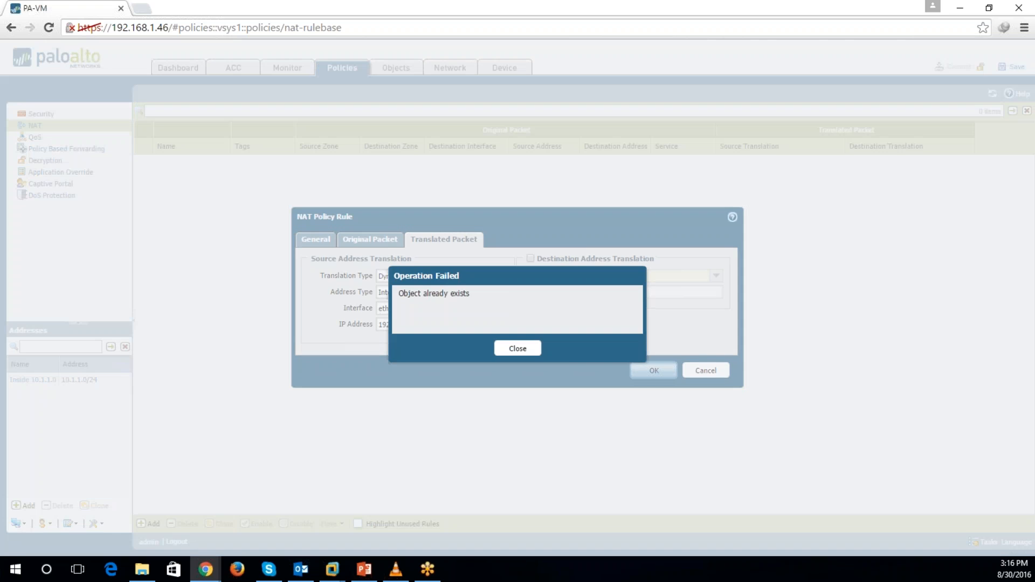
left_click(520, 349)
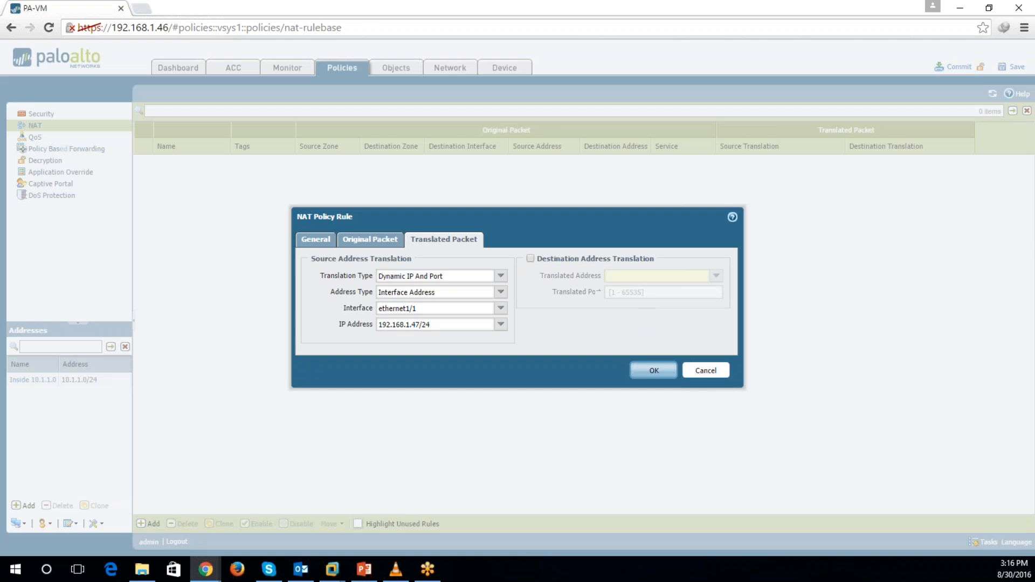
left_click(705, 370)
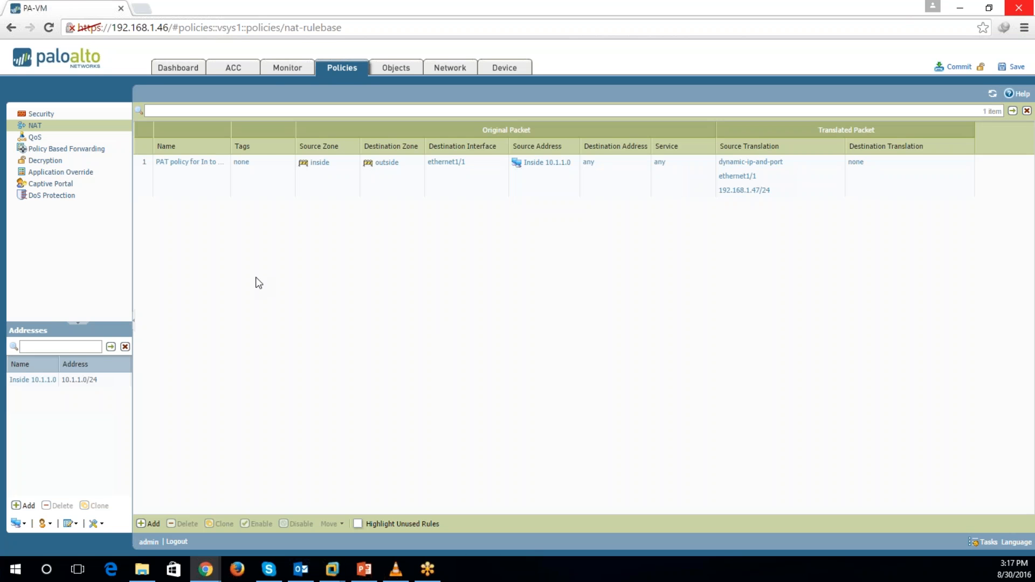
Try to commit the pending firewall configuration changes
key("alt+Tab")
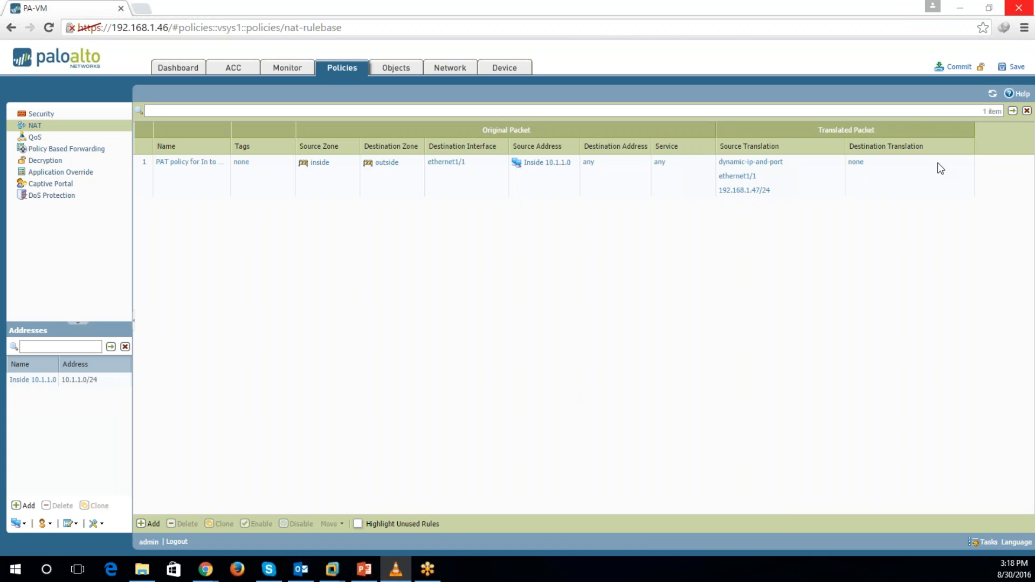
left_click(959, 68)
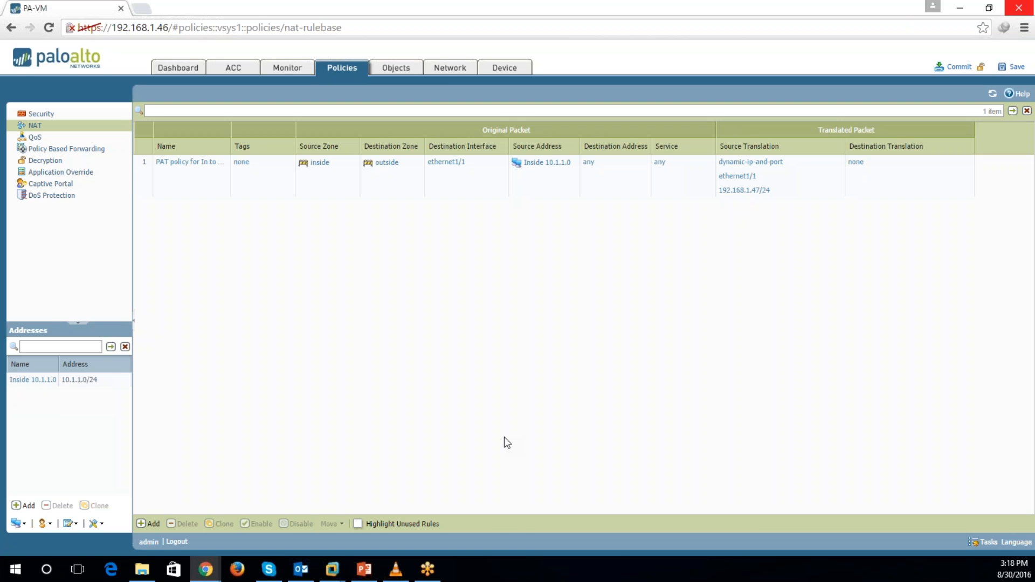
Open Paint and draw a wide rectangle mid-canvas with a line about 233 px long meeting its left edge
left_click(14, 572)
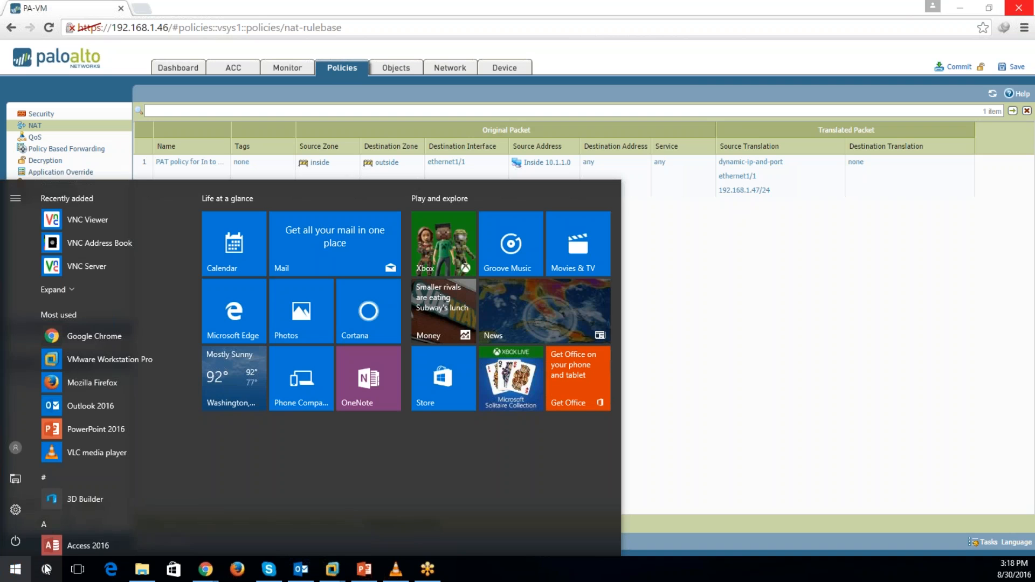
left_click(17, 570)
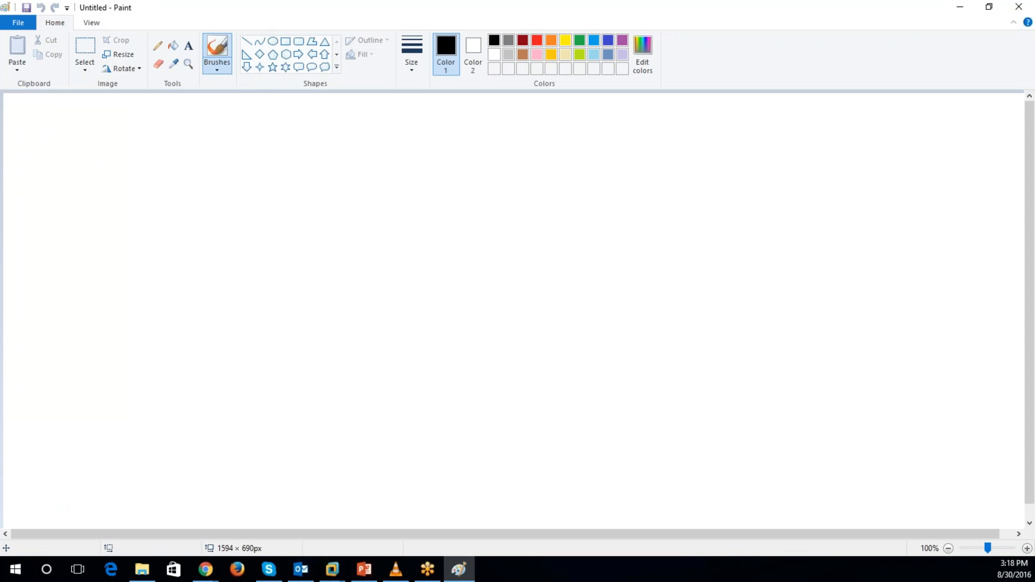
left_click(285, 41)
left_click_drag(394, 251, 600, 322)
left_click(246, 41)
left_click_drag(246, 285, 397, 287)
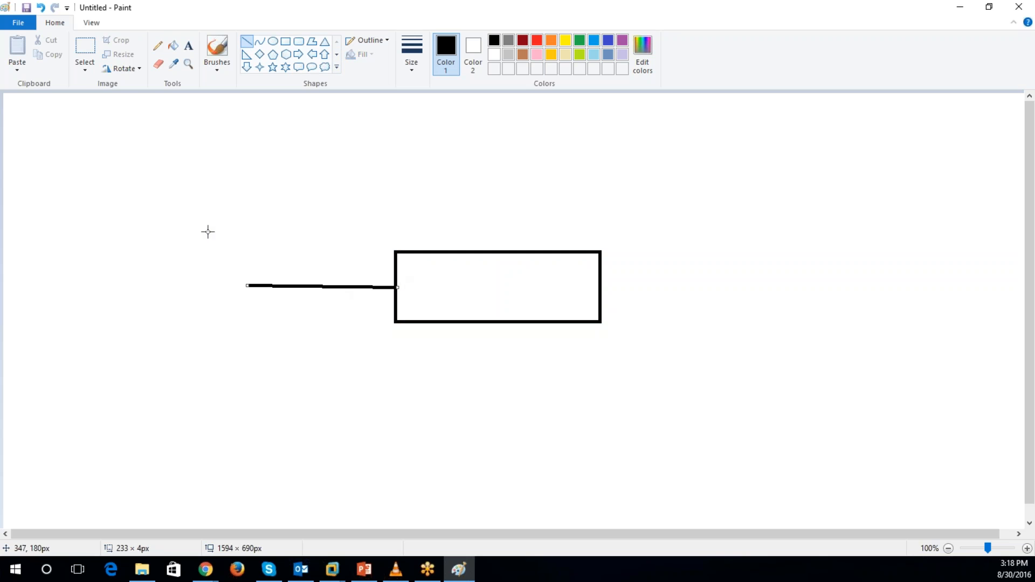
Add the text label 10.1.1.0/24 above the outer end of the line on the rectangle's left side
left_click(189, 46)
left_click_drag(96, 214, 201, 254)
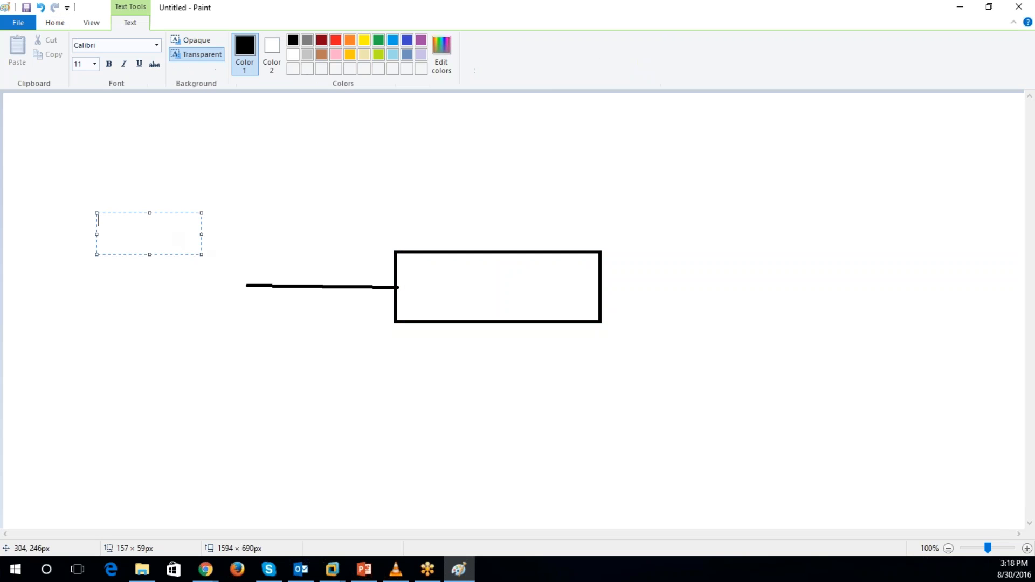
type("10.1.1.0/24")
left_click(212, 391)
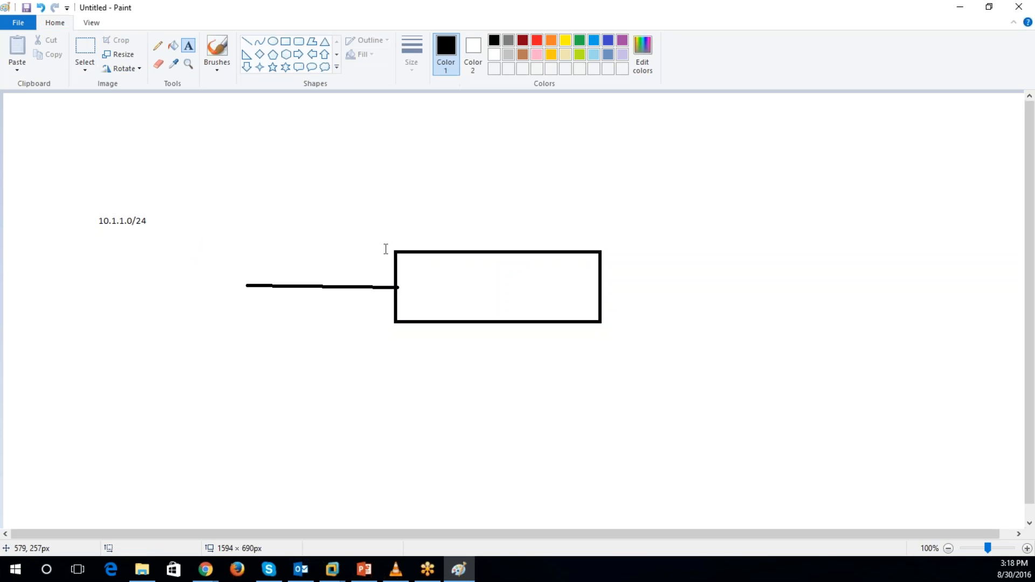
left_click_drag(82, 199, 204, 298)
left_click(229, 341)
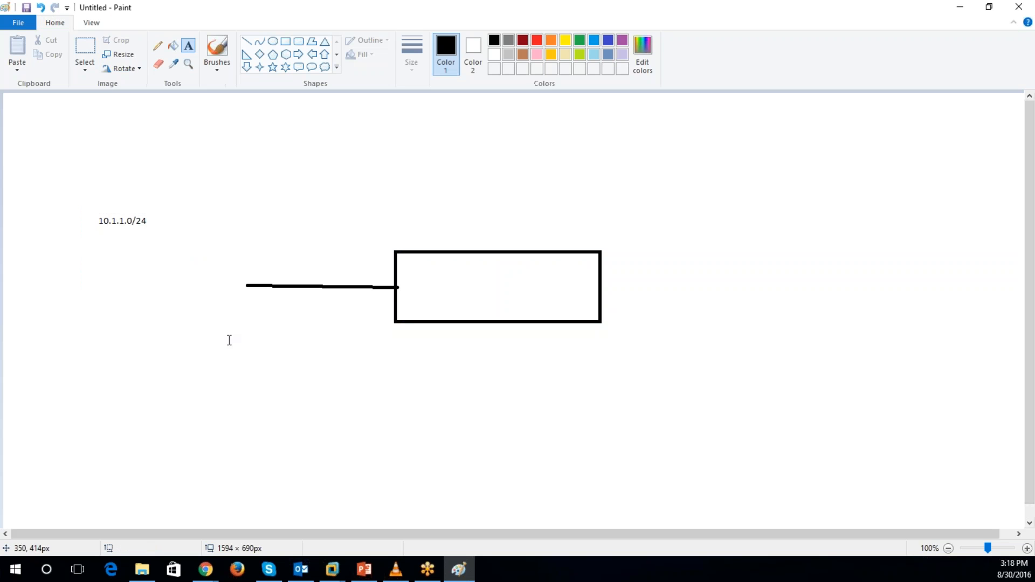
Draw a line about 285 px long from the rectangle's right edge and a cloud callout about 195 × 278 px beyond its end
left_click(246, 41)
left_click_drag(602, 287, 788, 275)
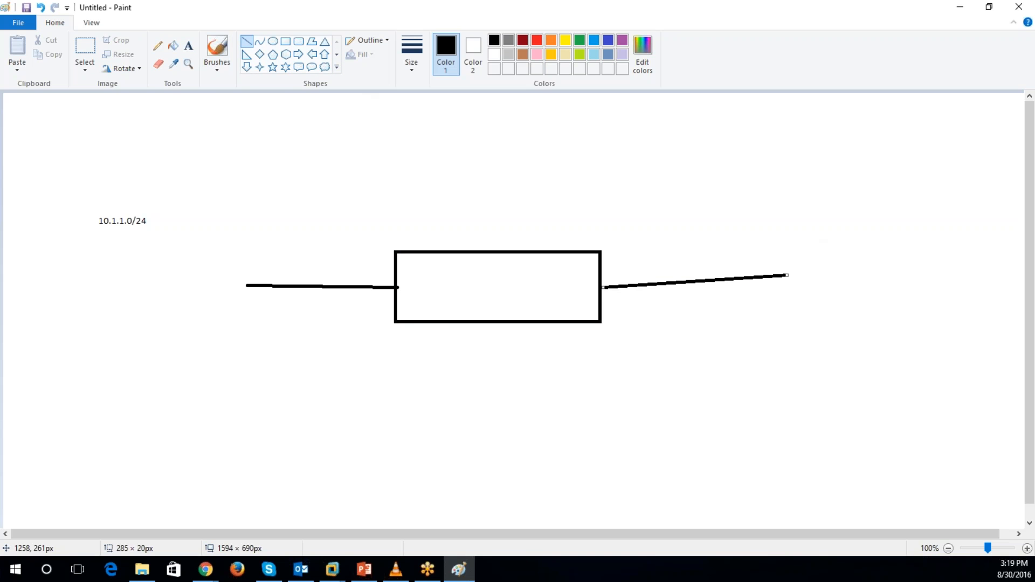
left_click(325, 67)
left_click_drag(799, 199, 925, 378)
Label the line between the rectangle and the cloud with 192.168.1.47/24
left_click(188, 47)
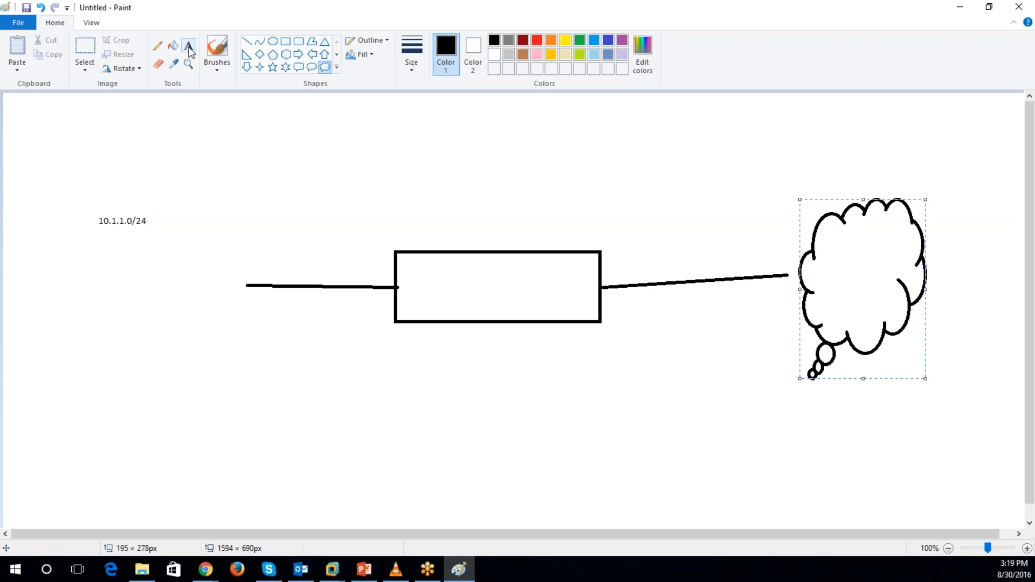
left_click_drag(610, 235, 704, 269)
type("192")
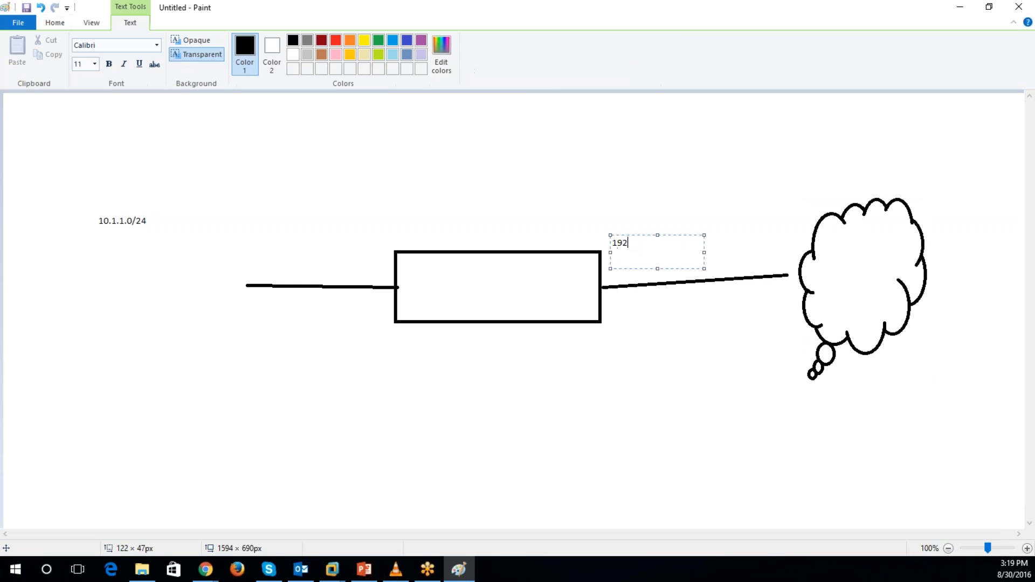
type(".168.1.47/24")
left_click(699, 372)
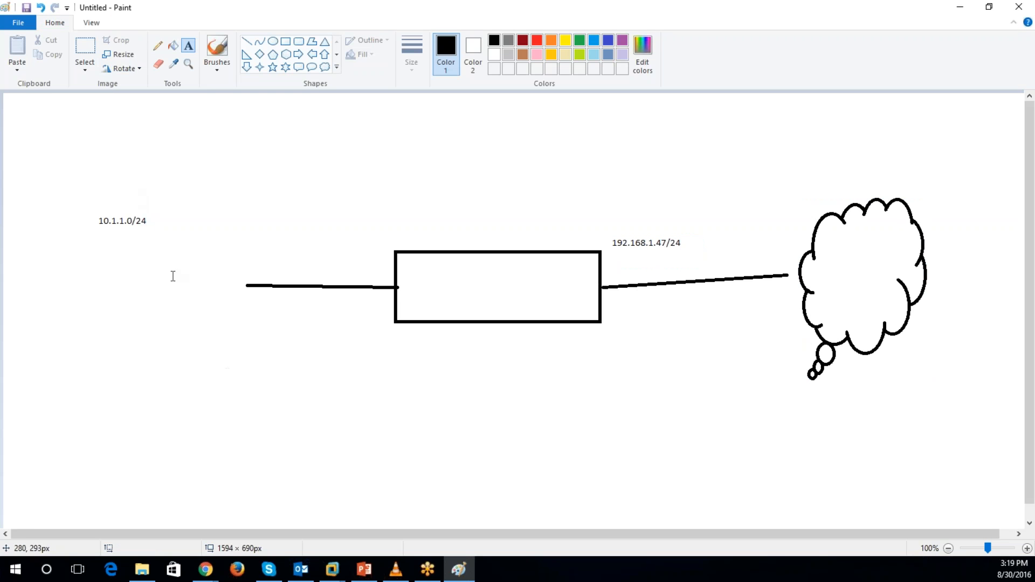
Draw a host rectangle about 87 × 153 px beside the left line's outer end and label it A underneath
left_click(286, 41)
left_click_drag(154, 249, 212, 348)
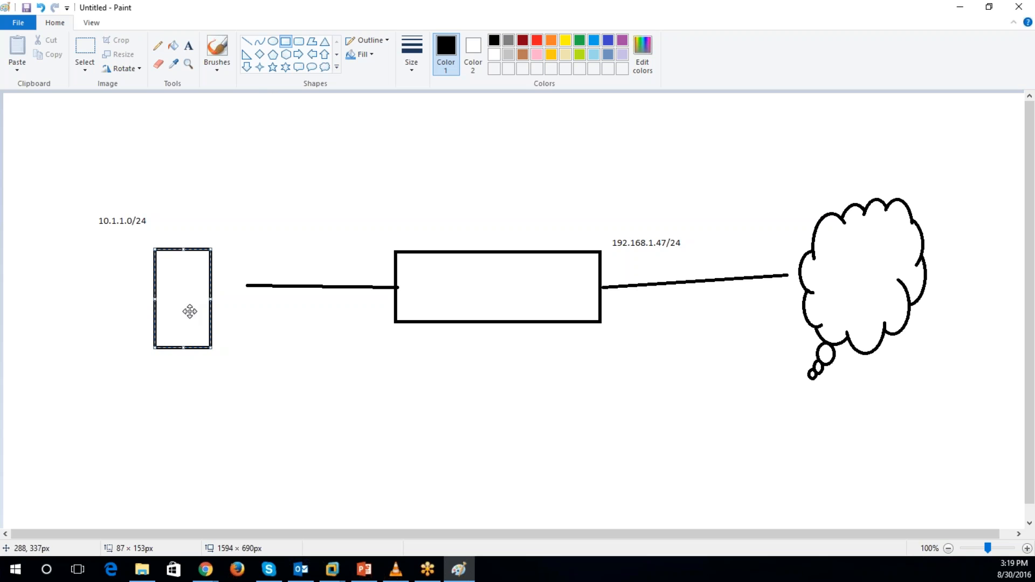
left_click(188, 45)
left_click(150, 374)
type("A")
left_click(118, 239)
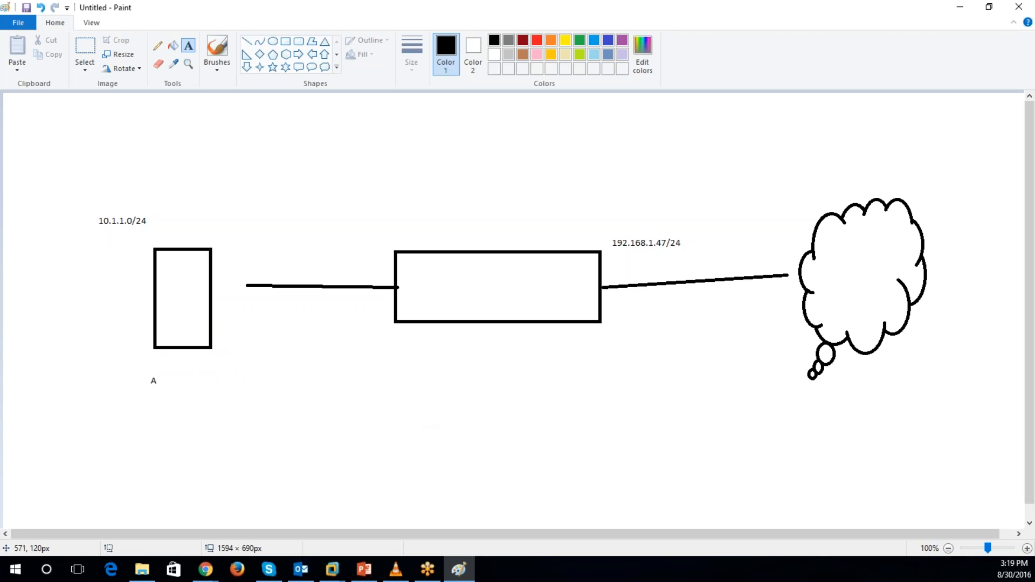
Add the notes "interface:" and "Translated add:" on two lines below the central rectangle
left_click_drag(311, 362, 535, 454)
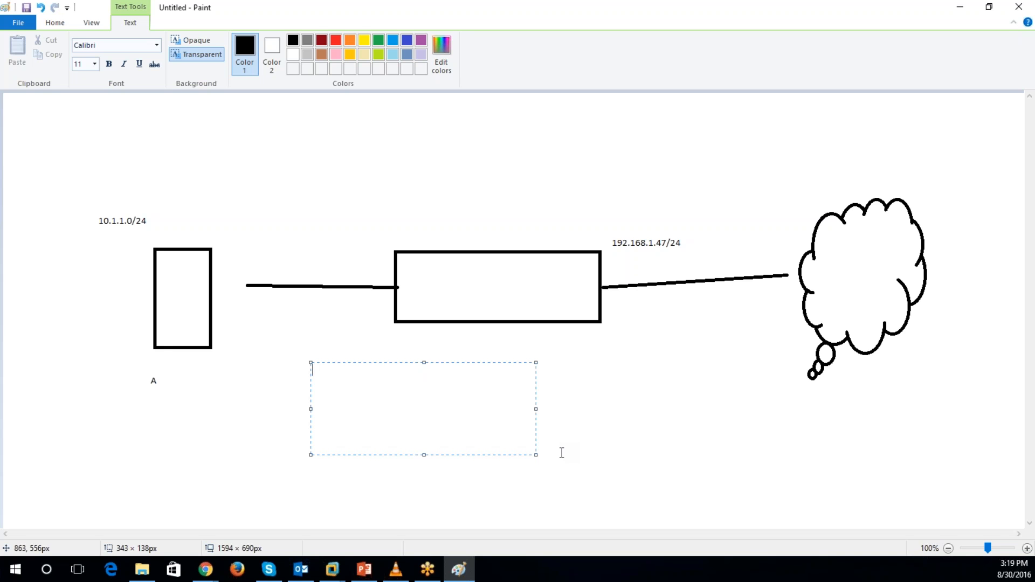
type("interface:")
key("Return")
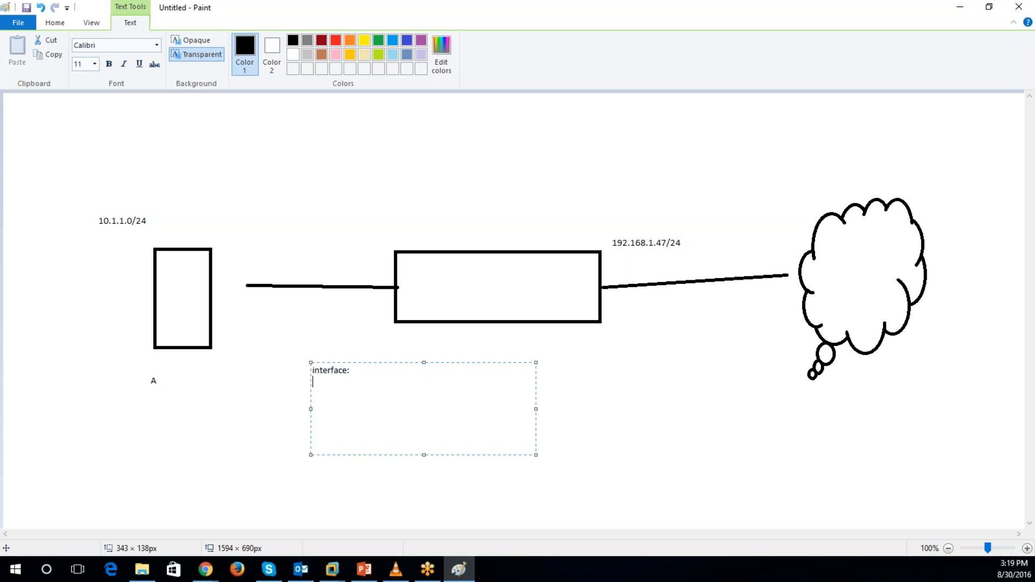
mouse_move(205, 566)
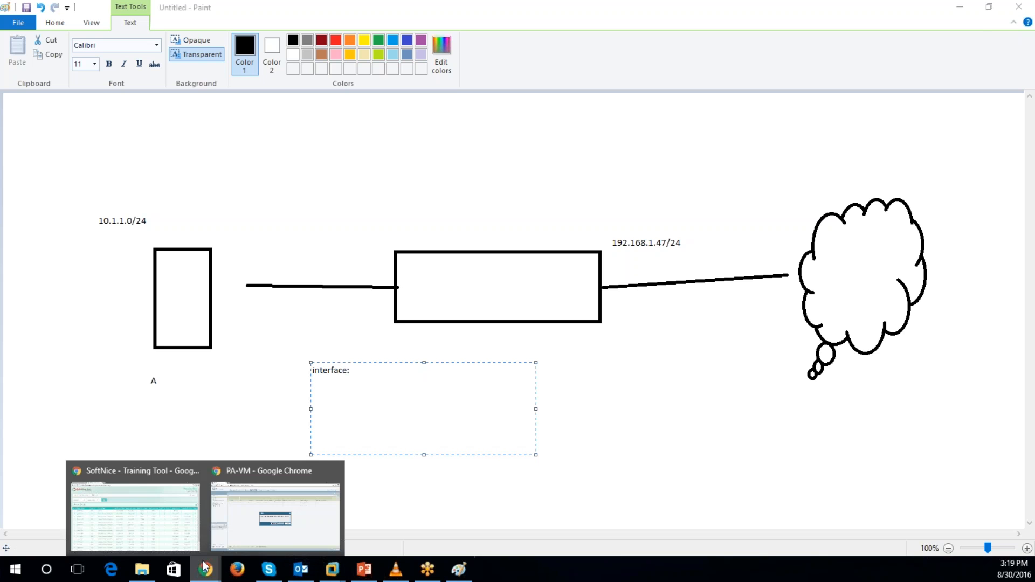
left_click(274, 496)
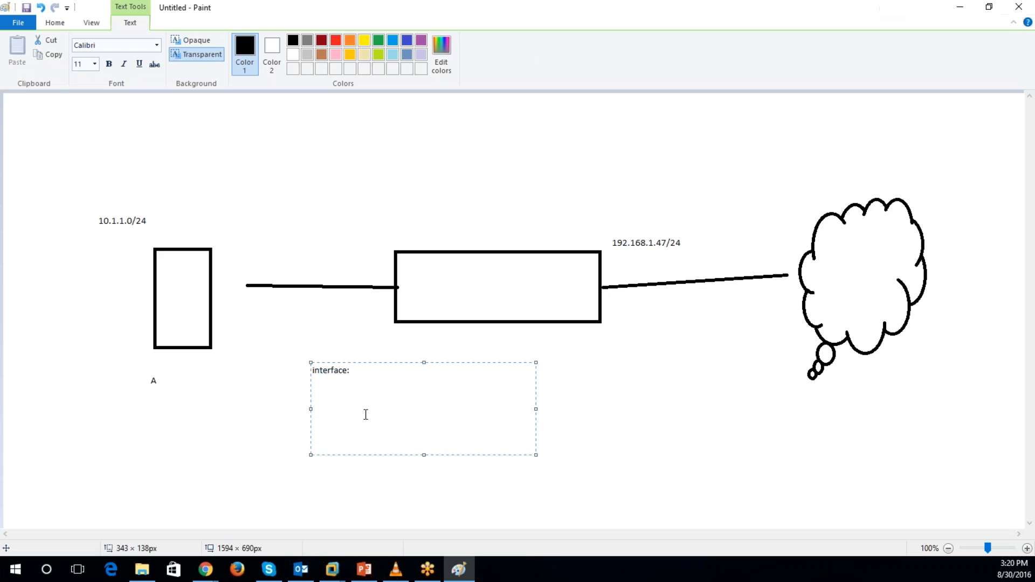
type("Translated add")
left_click_drag(634, 209, 686, 259)
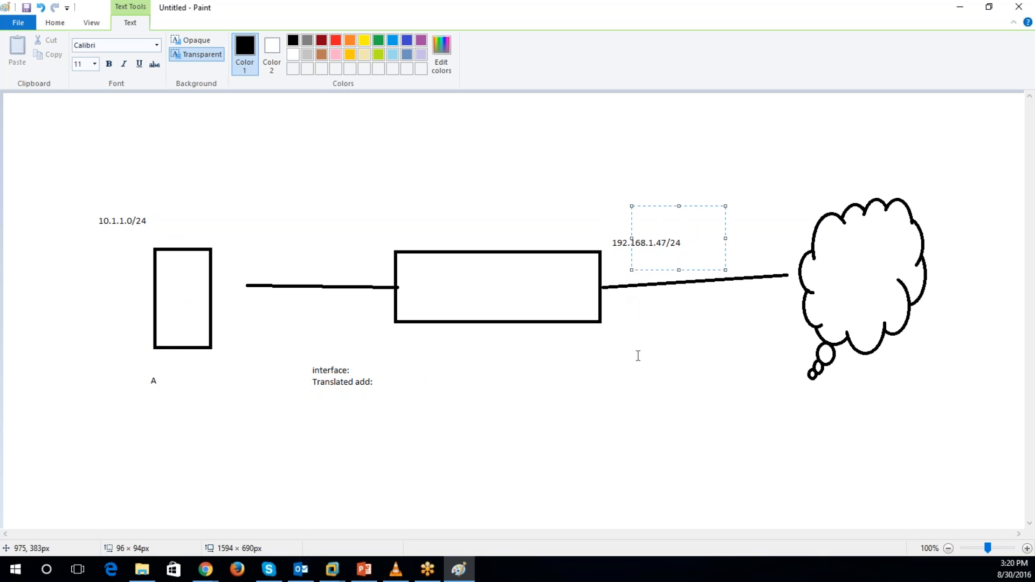
left_click(618, 360)
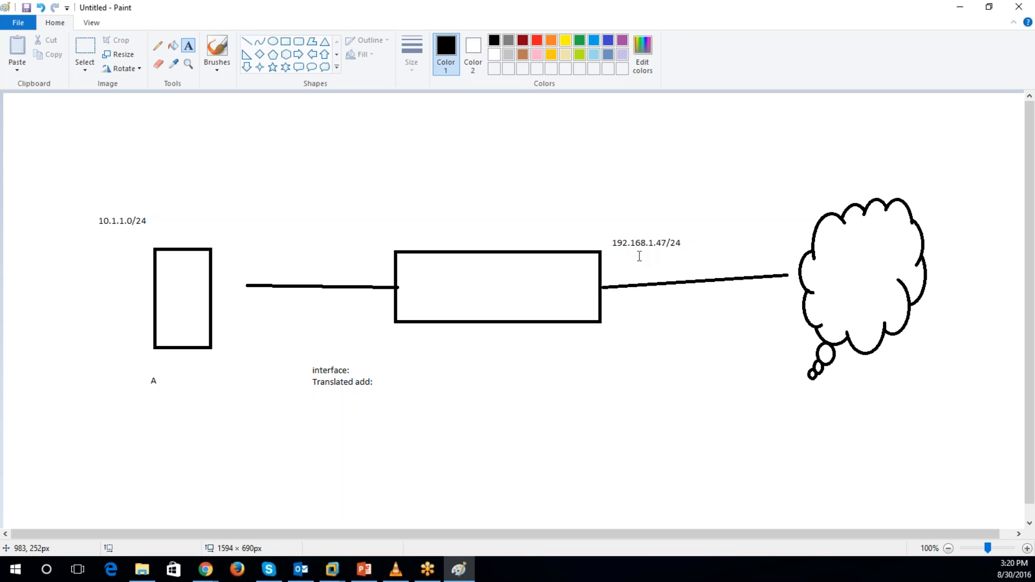
left_click(360, 365)
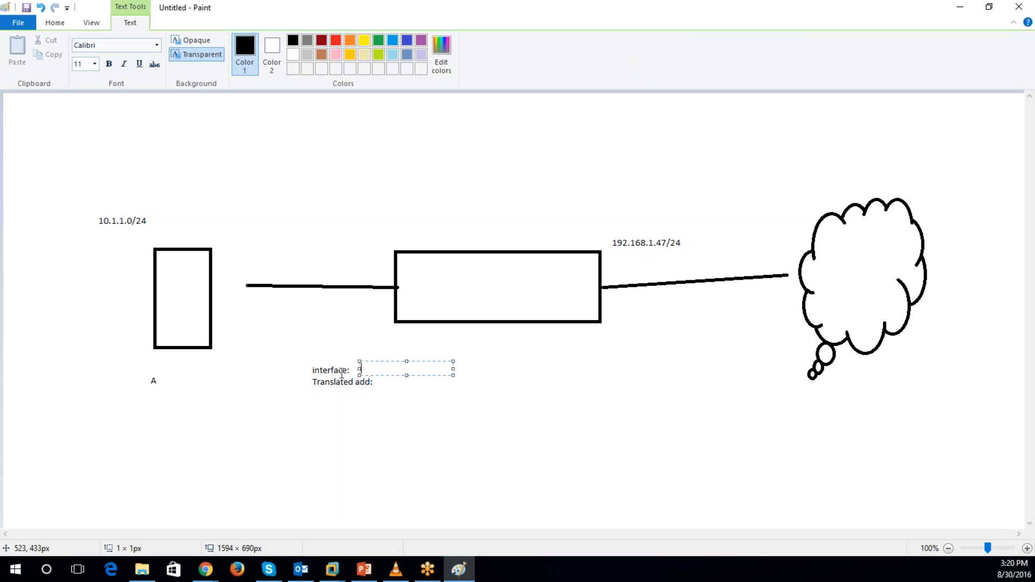
left_click(401, 423)
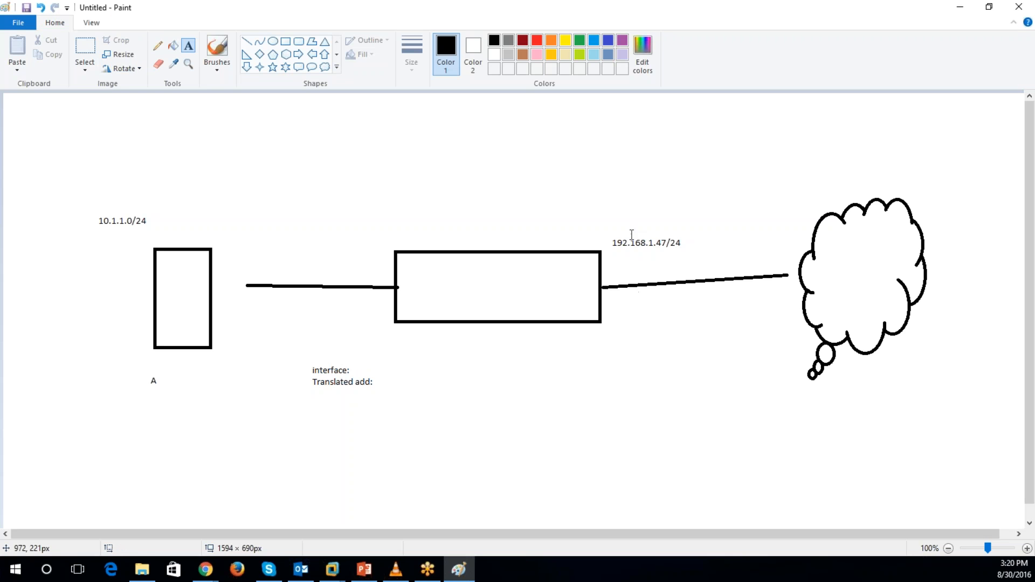
left_click_drag(598, 232, 718, 259)
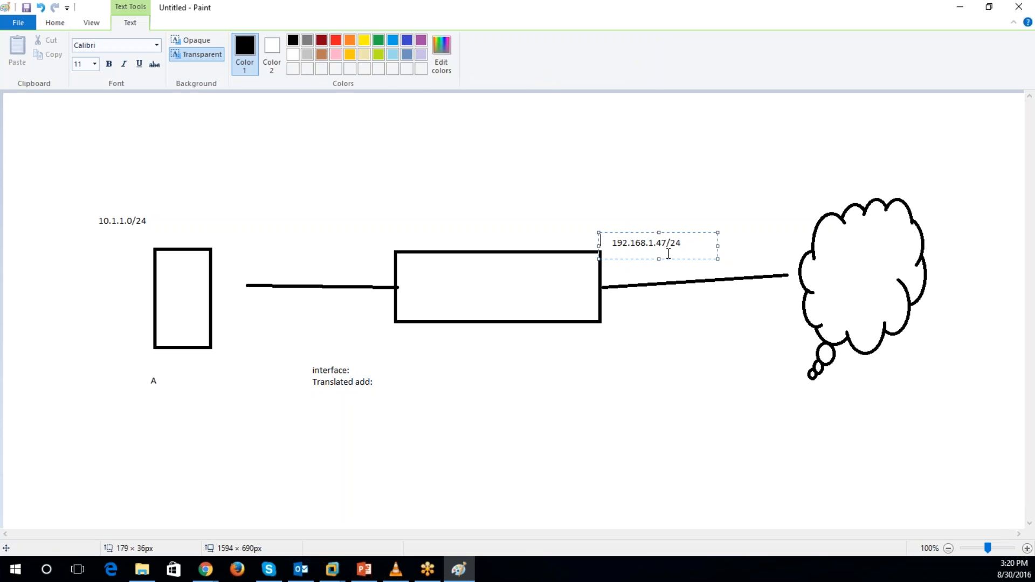
left_click(379, 384)
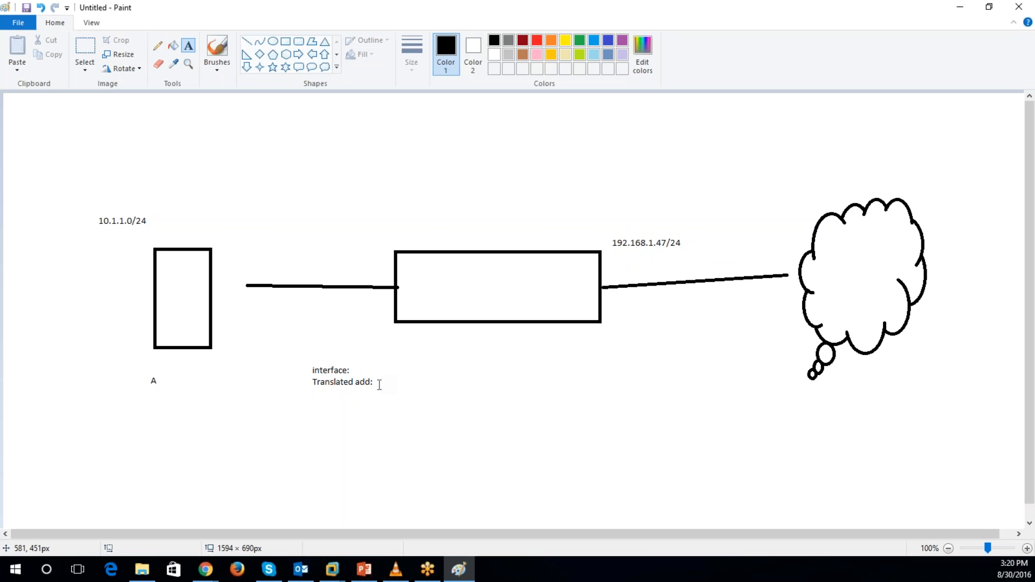
Enter 192.168.1.48 beside the "Translated add:" note
left_click(379, 384)
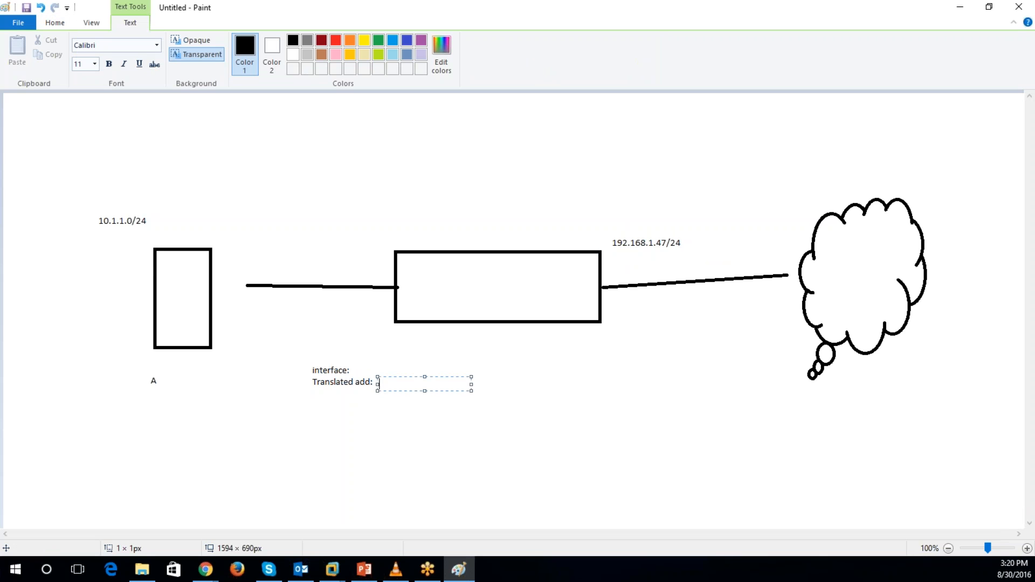
type("192.168.1.48")
left_click(476, 457)
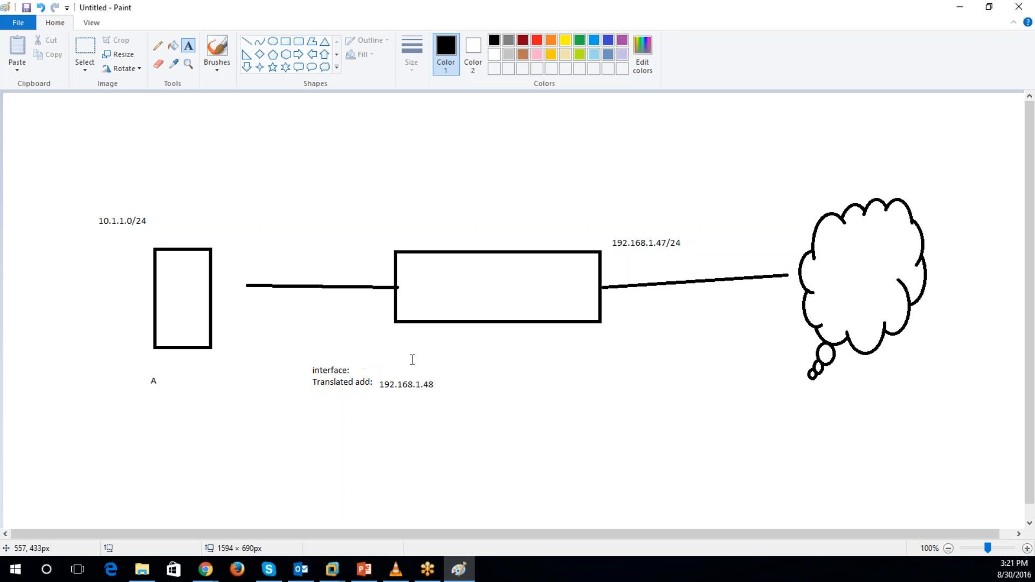
left_click_drag(603, 230, 695, 266)
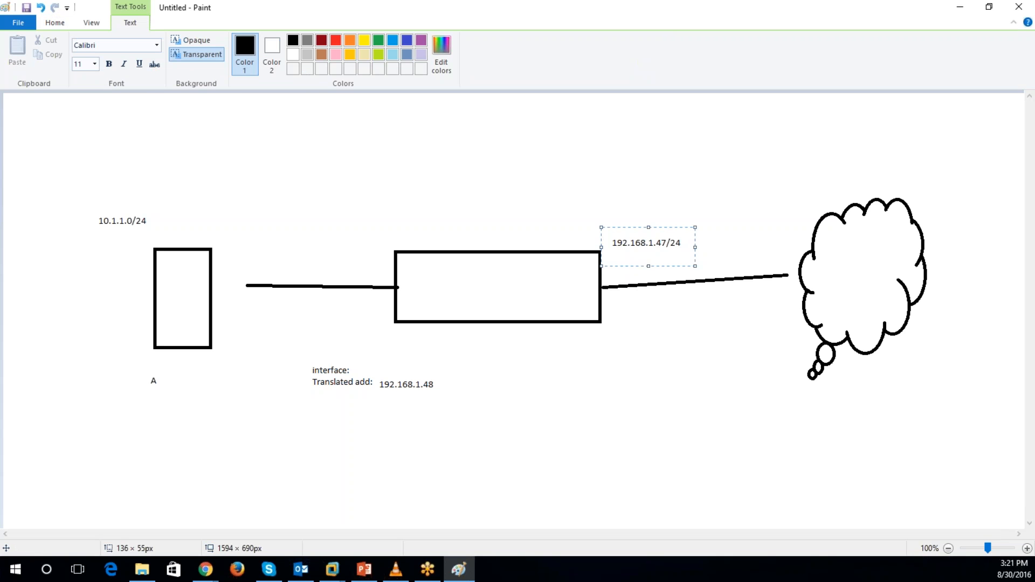
left_click(467, 434)
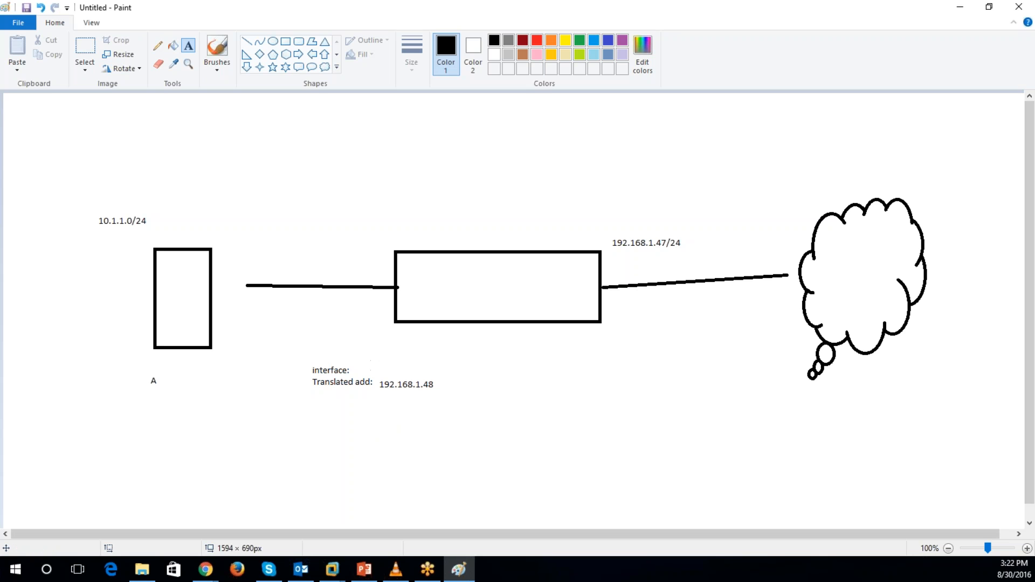
Close Paint without saving the drawing, switch back to the PA-VM page in Chrome and dismiss its error message
left_click(1018, 7)
left_click(527, 288)
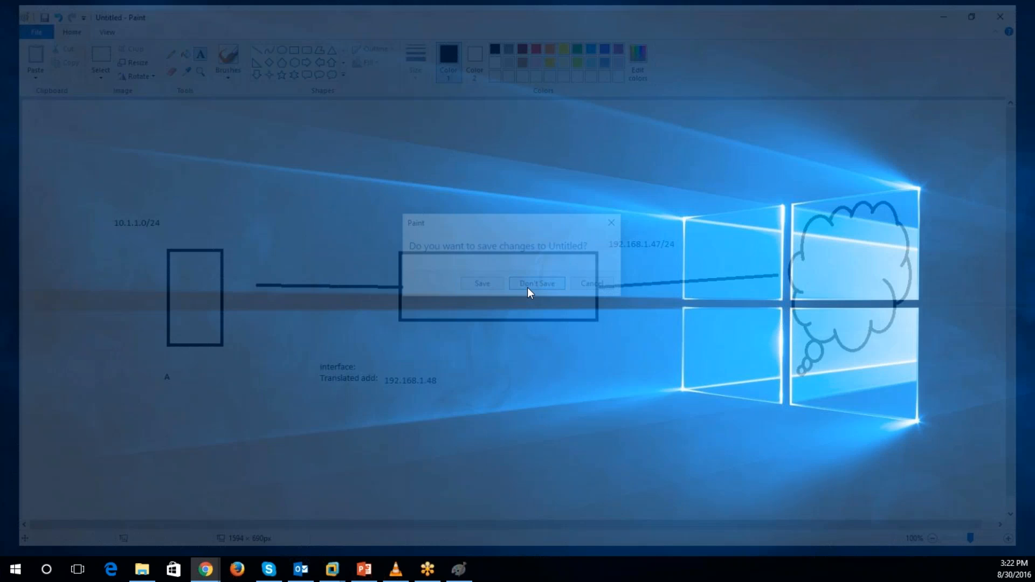
mouse_move(222, 571)
left_click(245, 548)
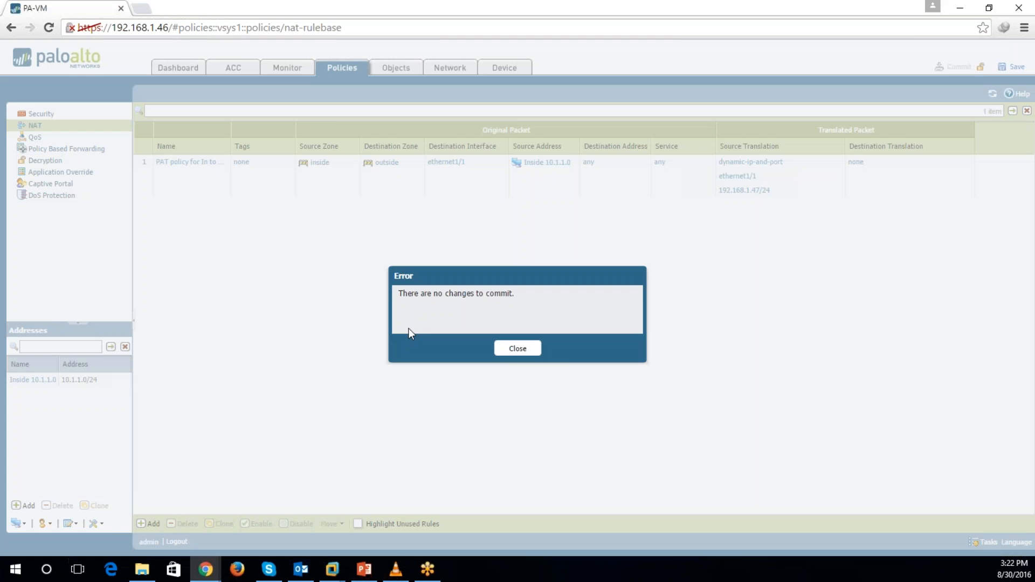
left_click(516, 349)
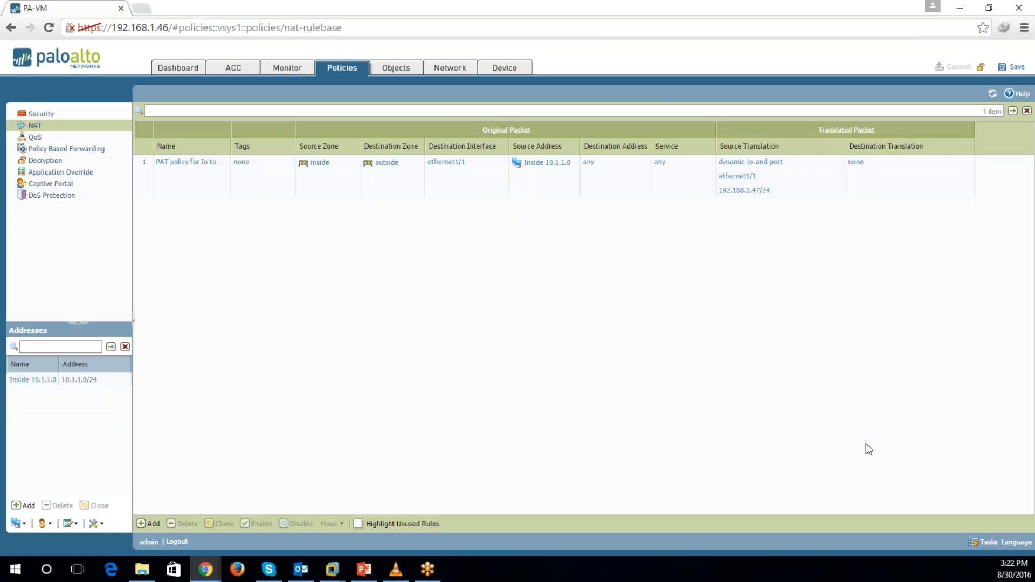
Review the firewall's tasks in the Task Manager and its security policy rules, and return to the NAT rules
left_click(986, 542)
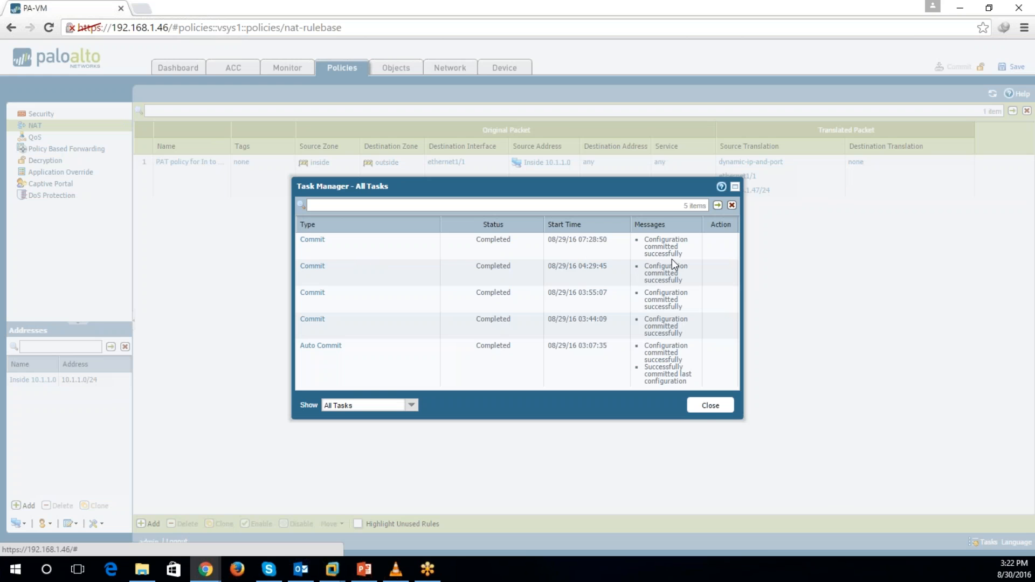
left_click(710, 406)
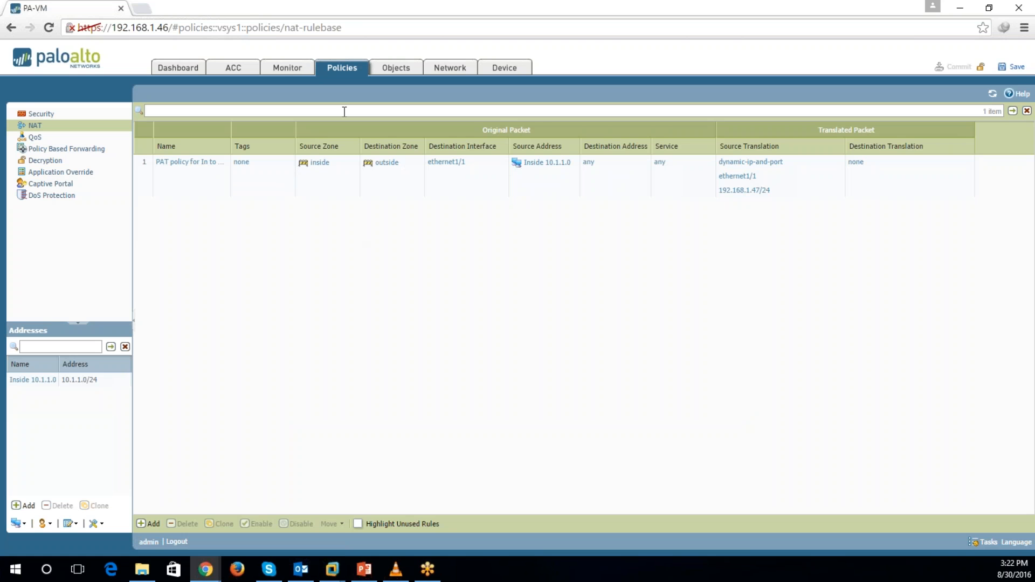
left_click(43, 114)
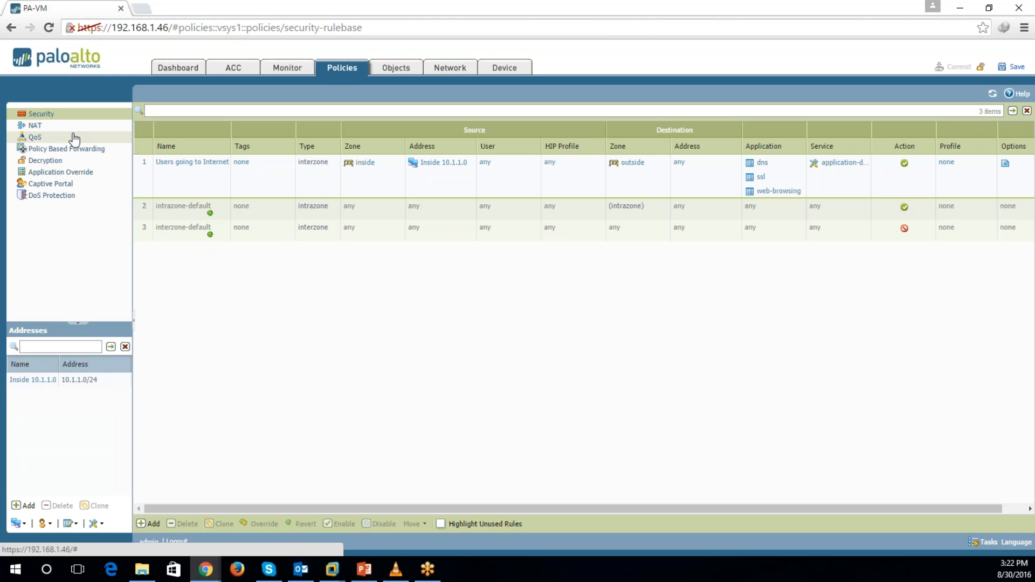
left_click(43, 125)
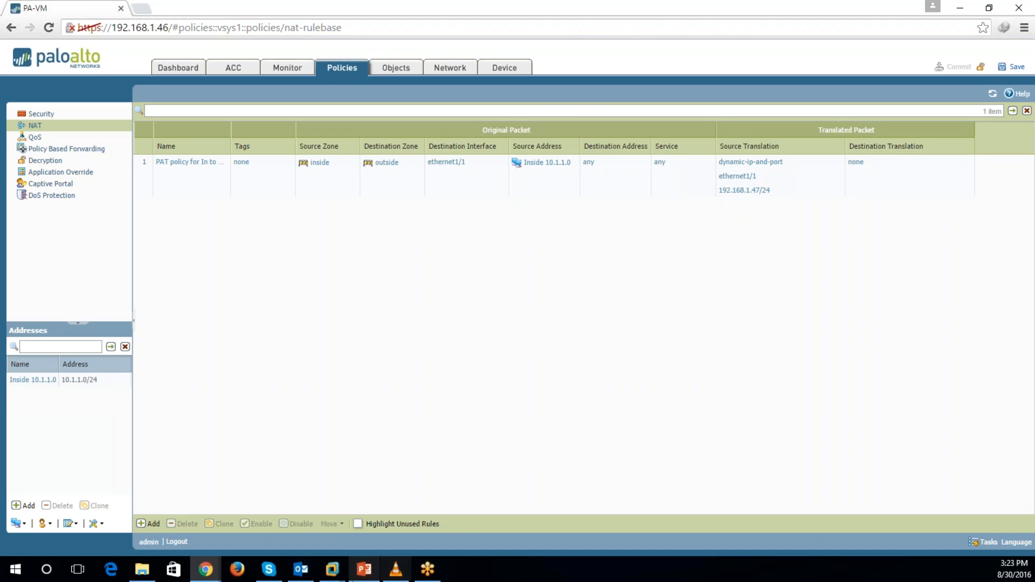
Switch to the Palo alto presentation in PowerPoint and show the network topology on slide 2 in full-screen view
left_click(364, 569)
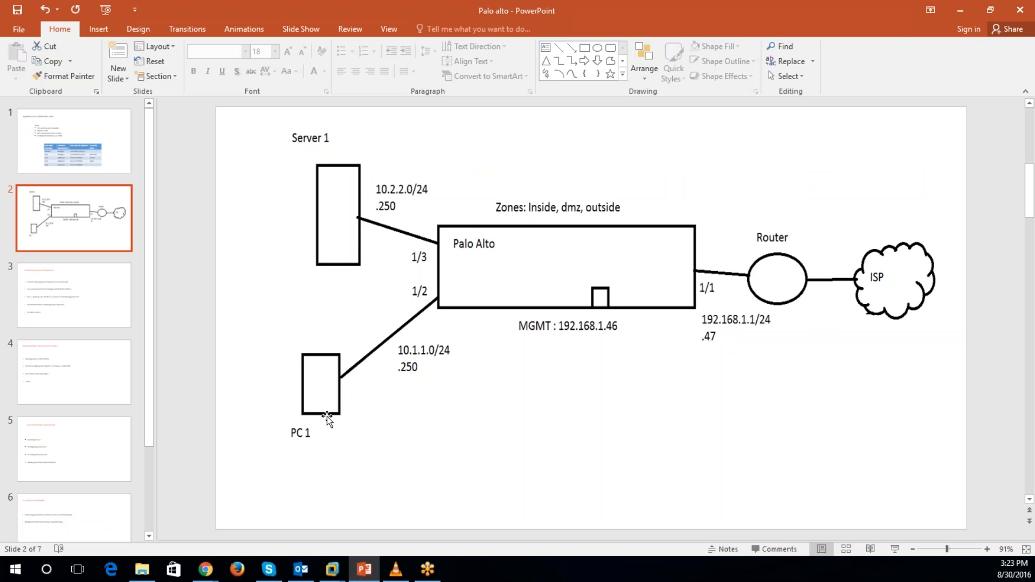
left_click(895, 548)
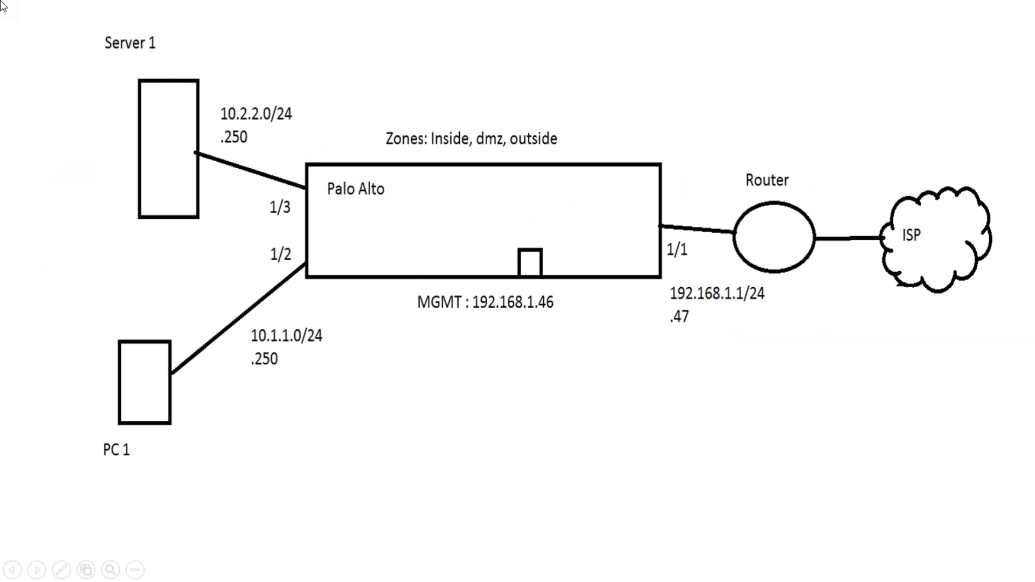
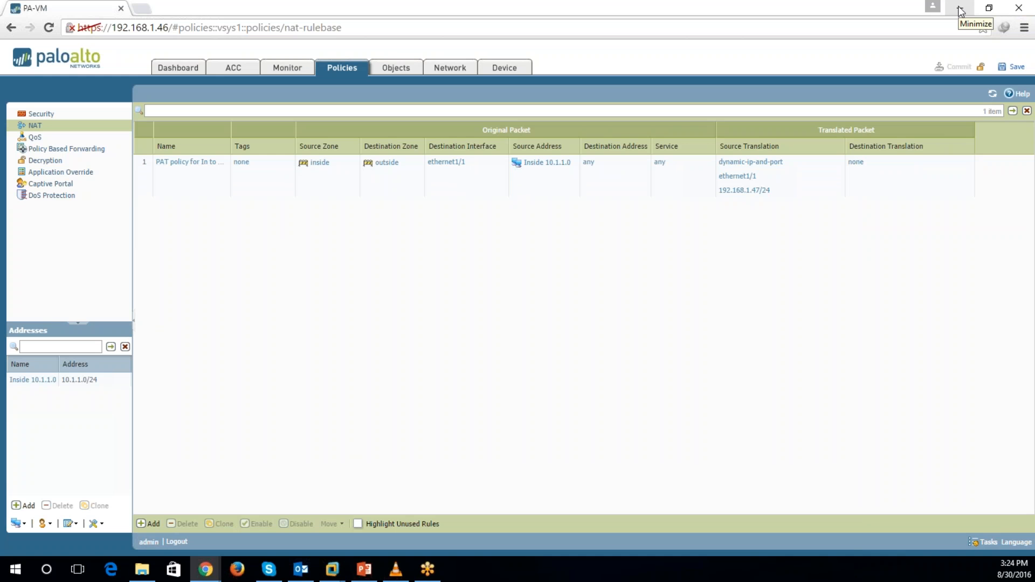
Minimize Chrome, switch to VMware Workstation and resume the suspended Windows 7 virtual machine
left_click(961, 11)
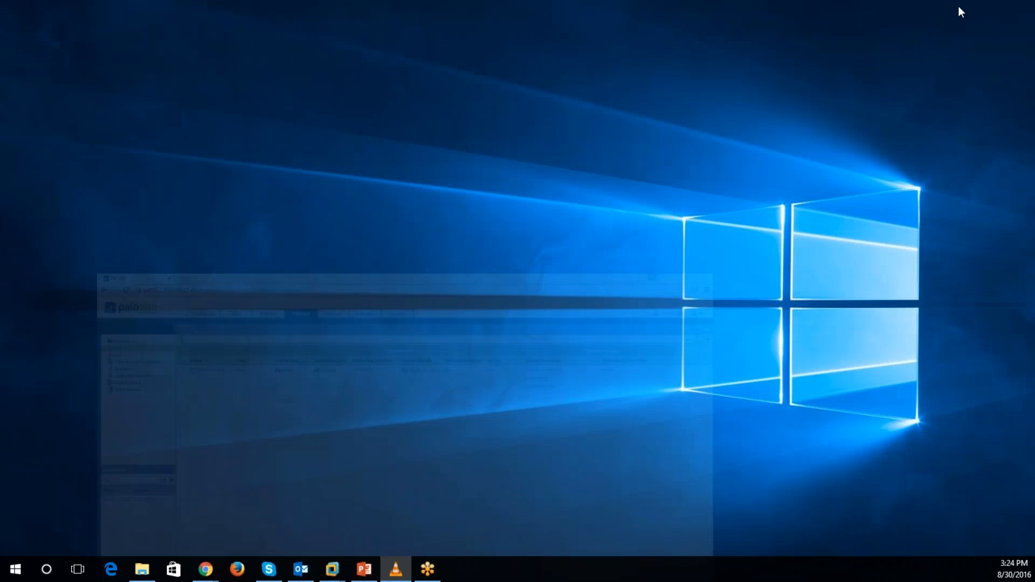
mouse_move(332, 569)
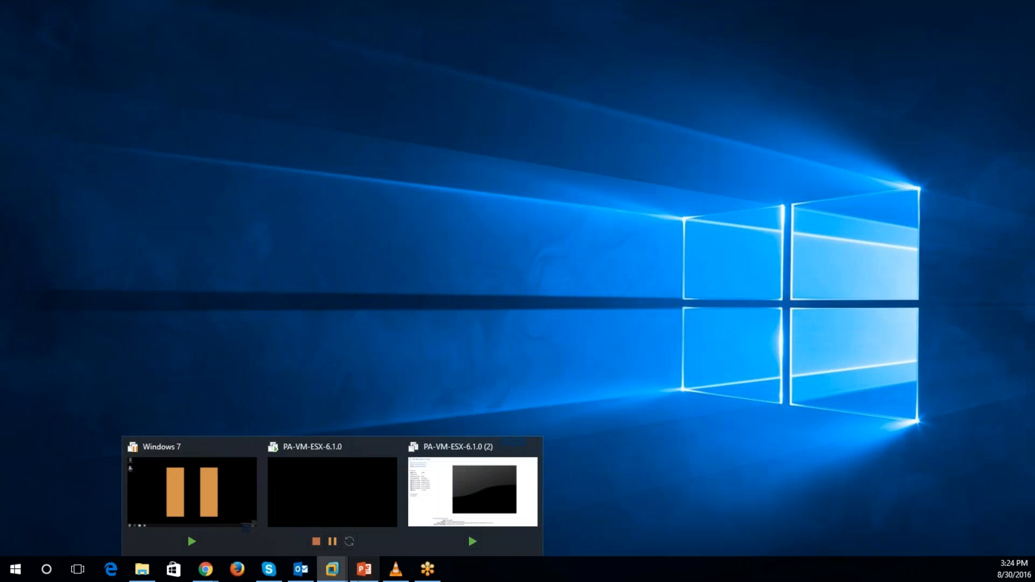
left_click(341, 474)
left_click(339, 56)
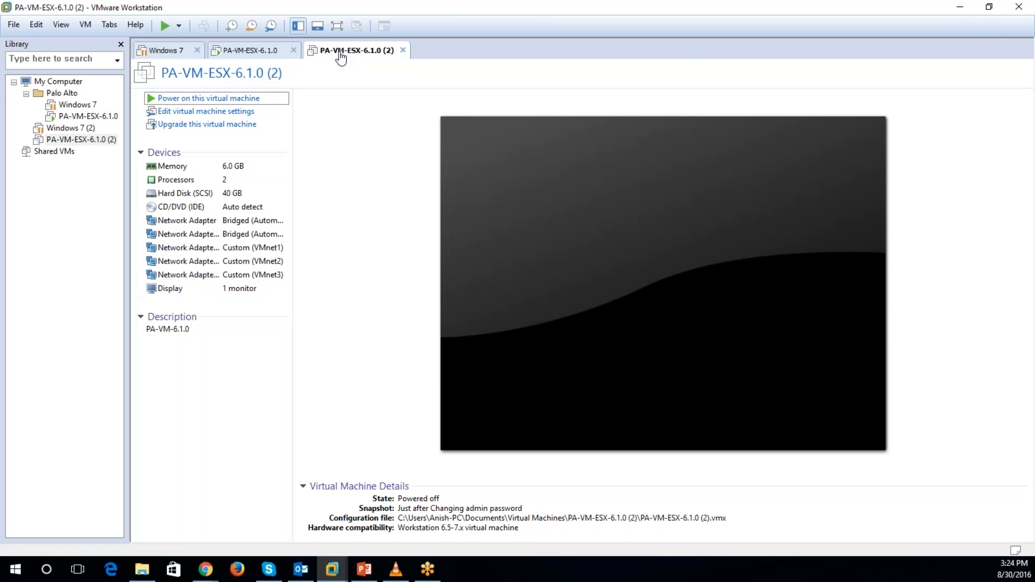
left_click(183, 97)
left_click(251, 50)
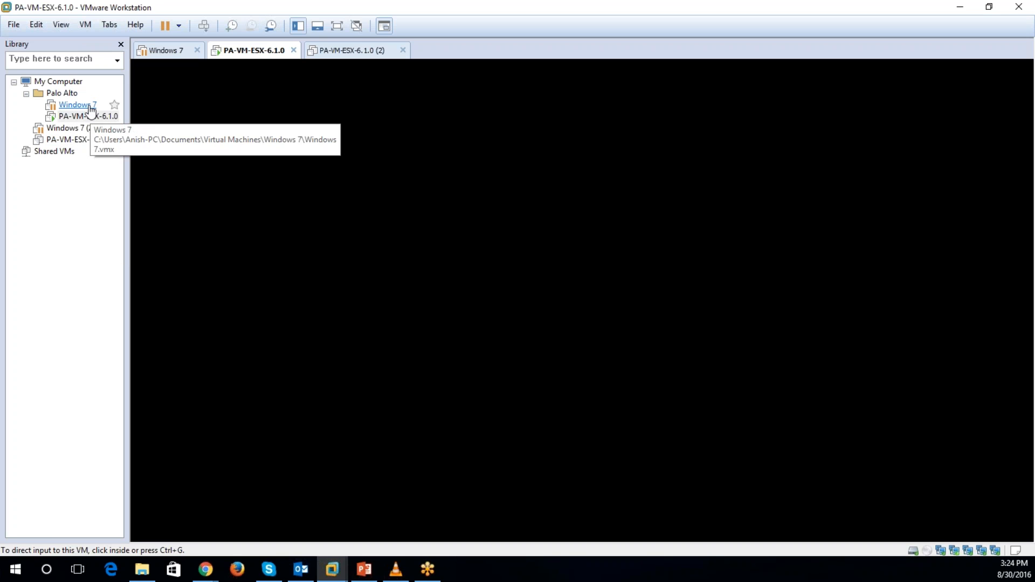
left_click(175, 52)
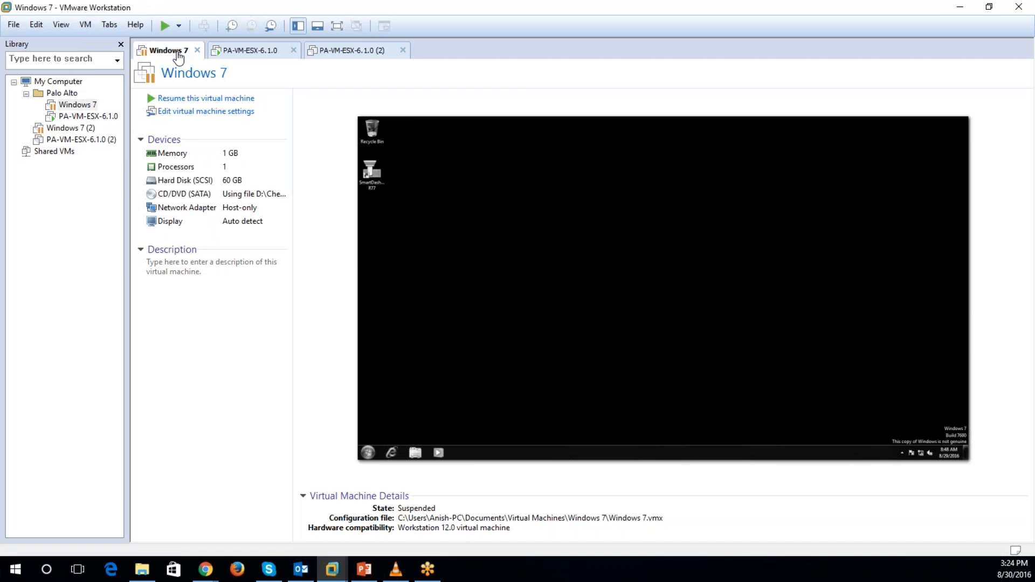
left_click(215, 100)
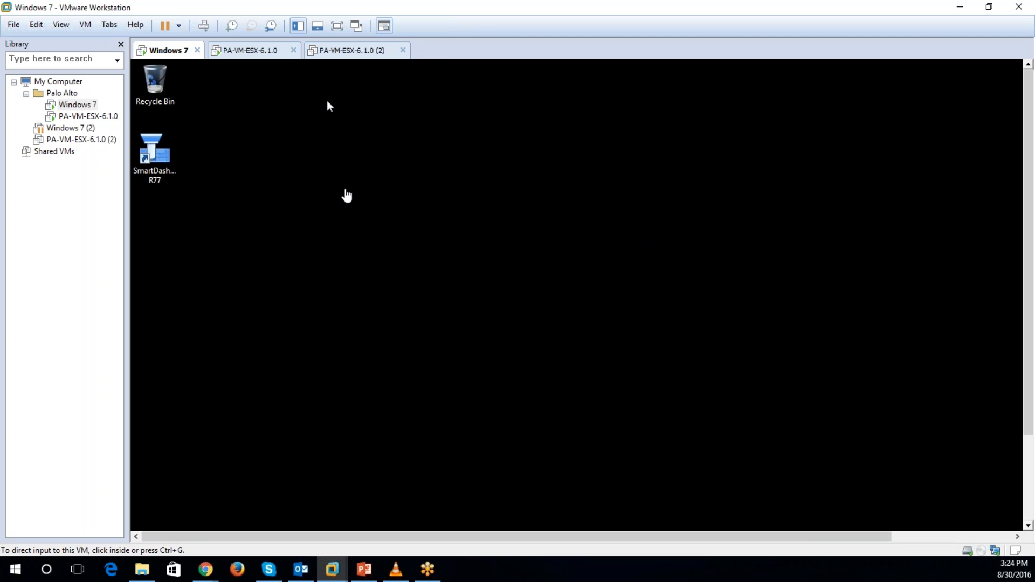
Suspend the Windows 7 virtual machine and review its network adapter settings without changing them
left_click(165, 25)
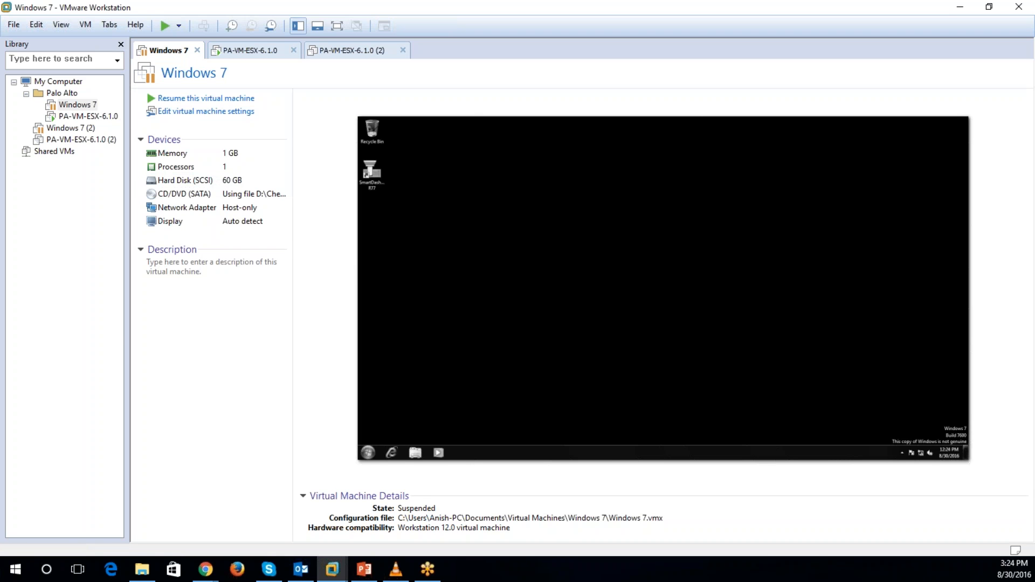
key("alt+Tab")
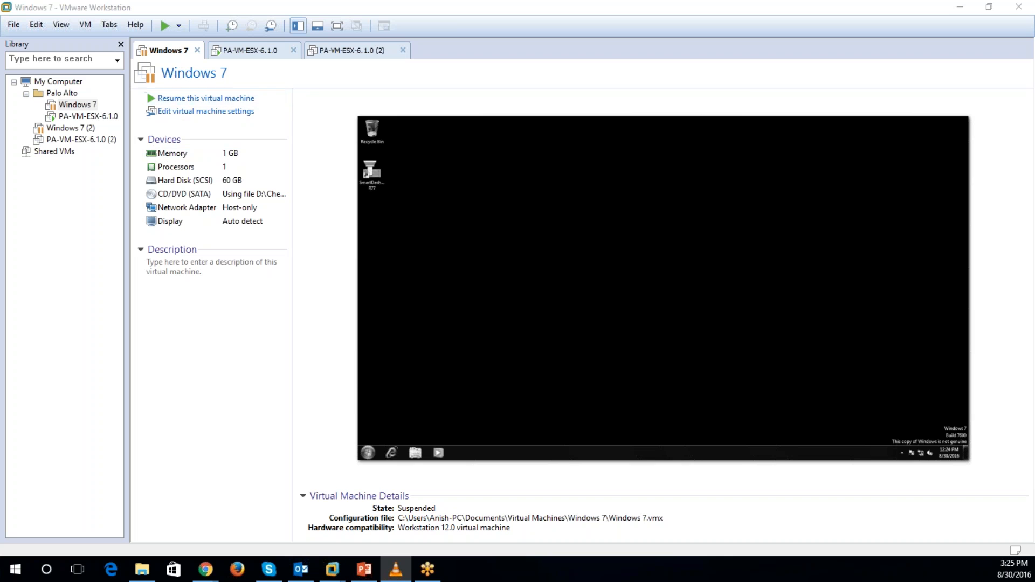
left_click(212, 113)
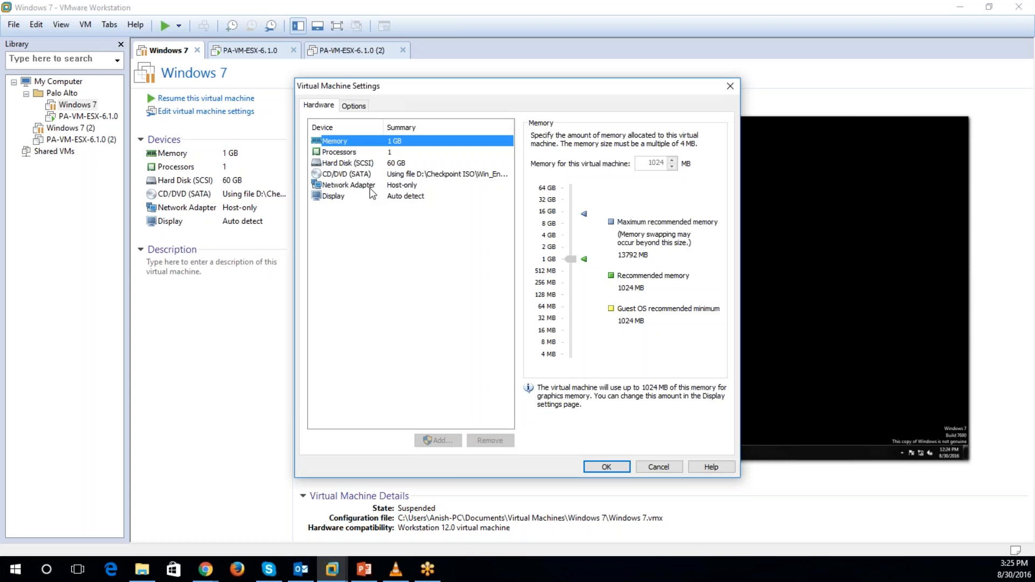
left_click(371, 192)
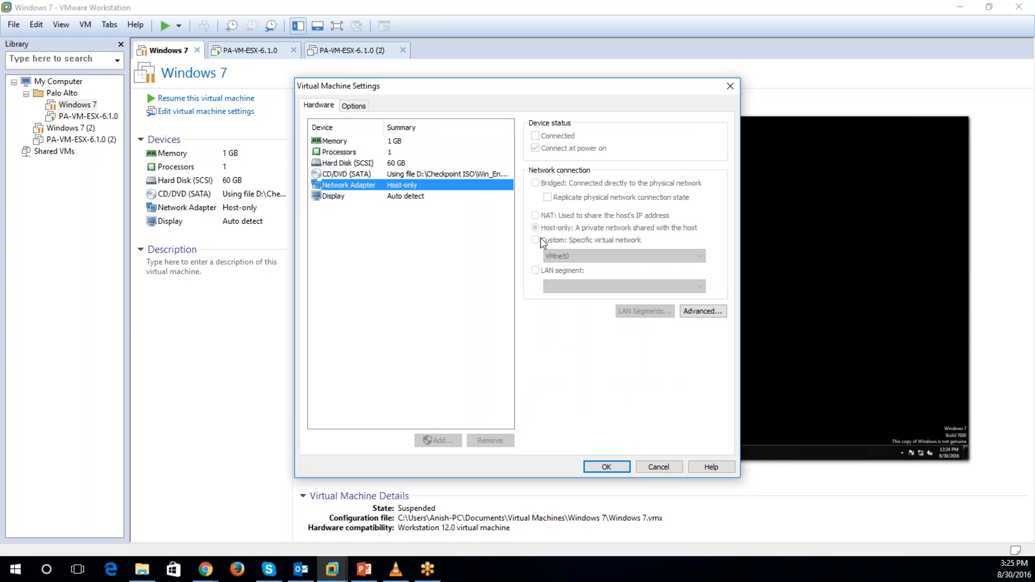
left_click(645, 465)
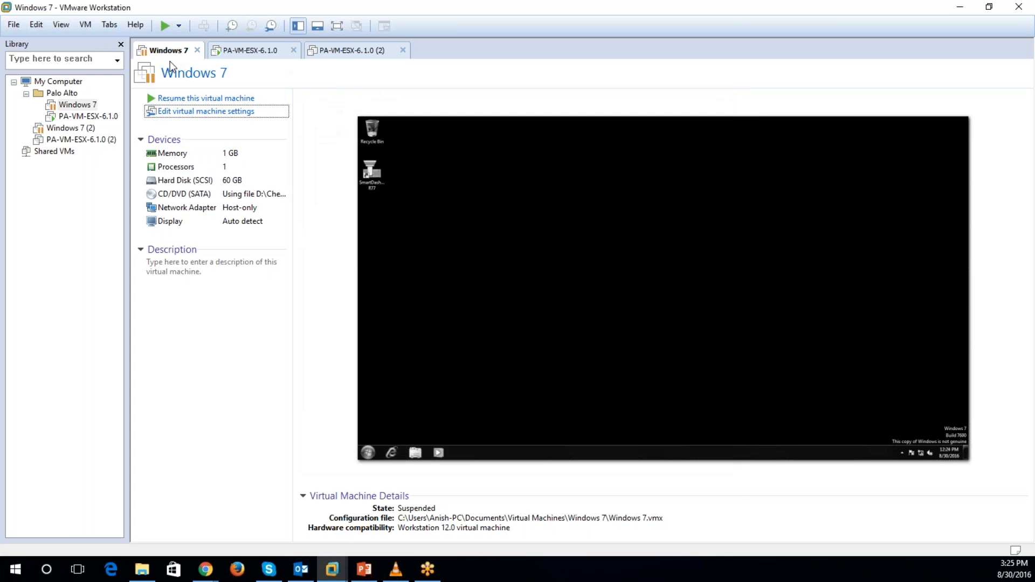
Resume the Windows 7 virtual machine and try to shut down its guest operating system
left_click(179, 26)
left_click(186, 43)
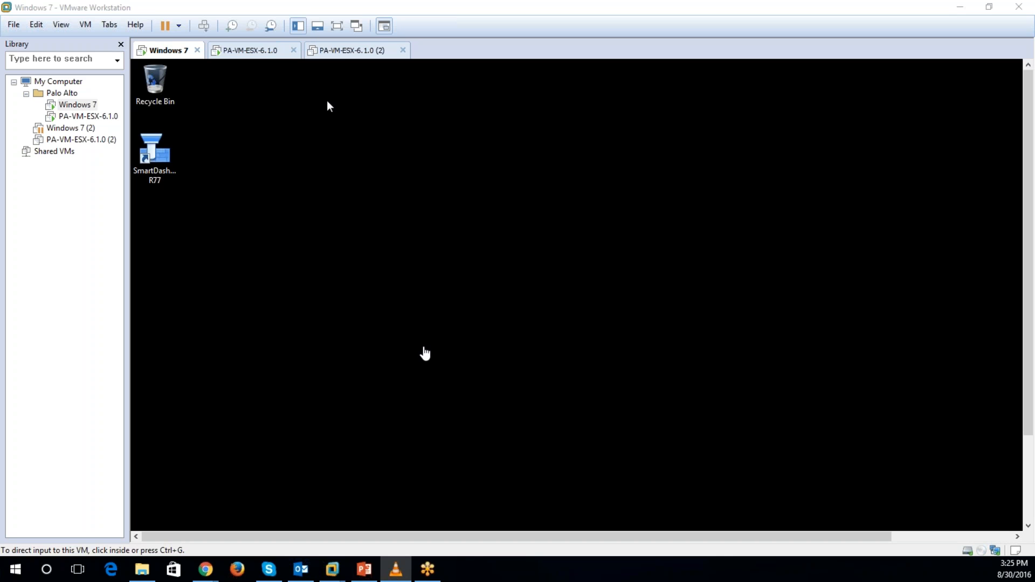
left_click(179, 25)
left_click(198, 57)
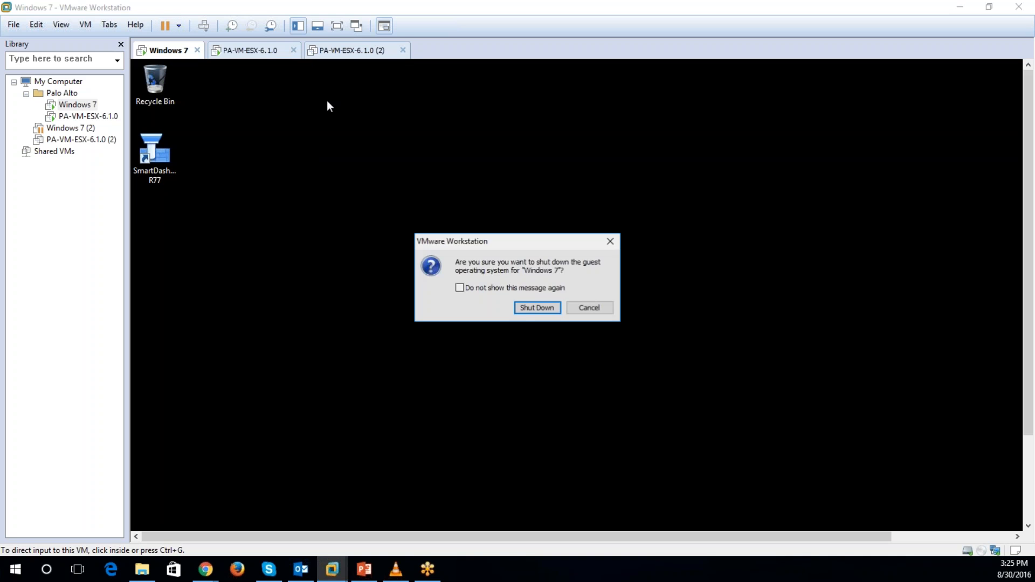
left_click(527, 309)
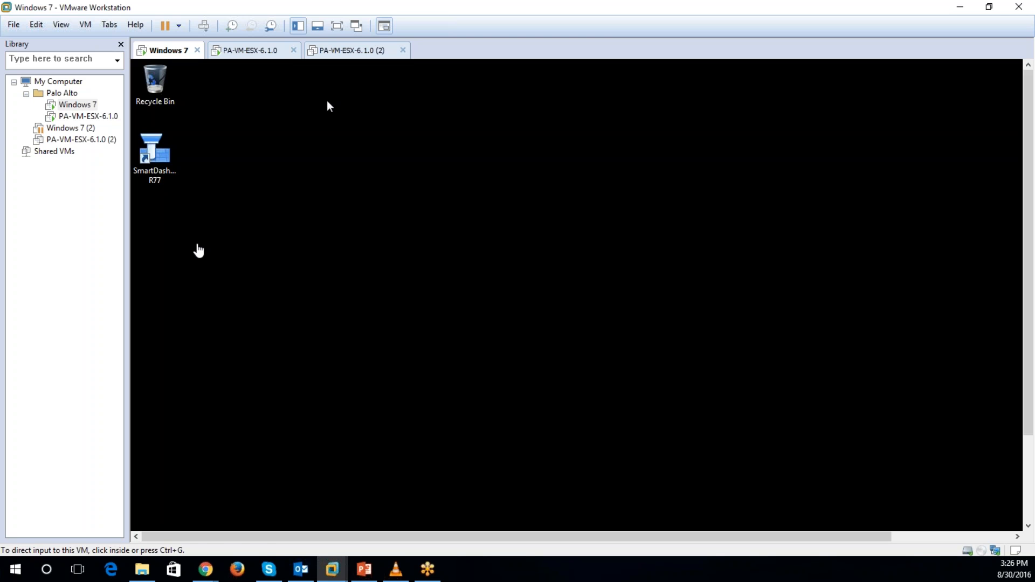
left_click(218, 245)
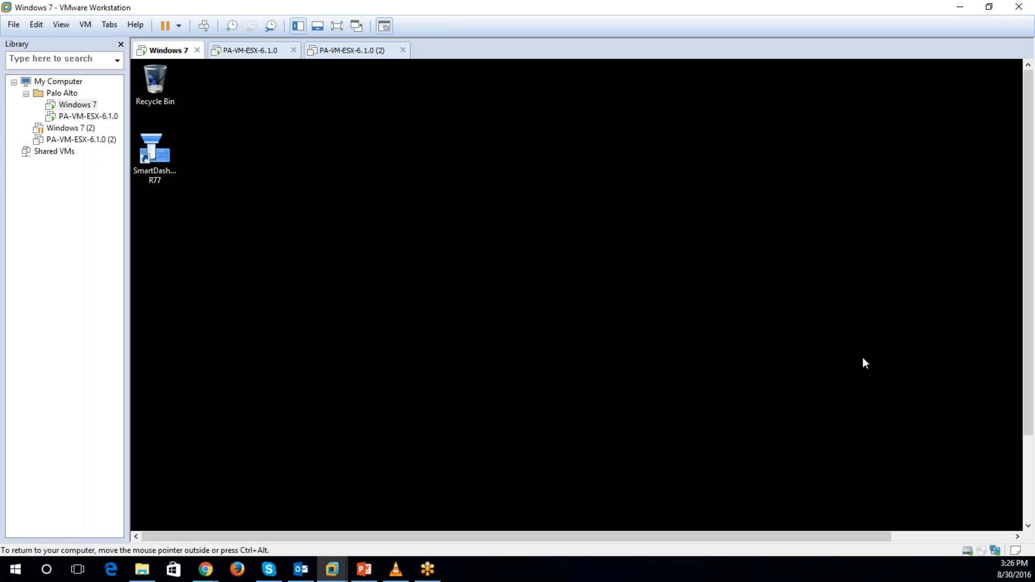
left_click_drag(1028, 339, 1028, 429)
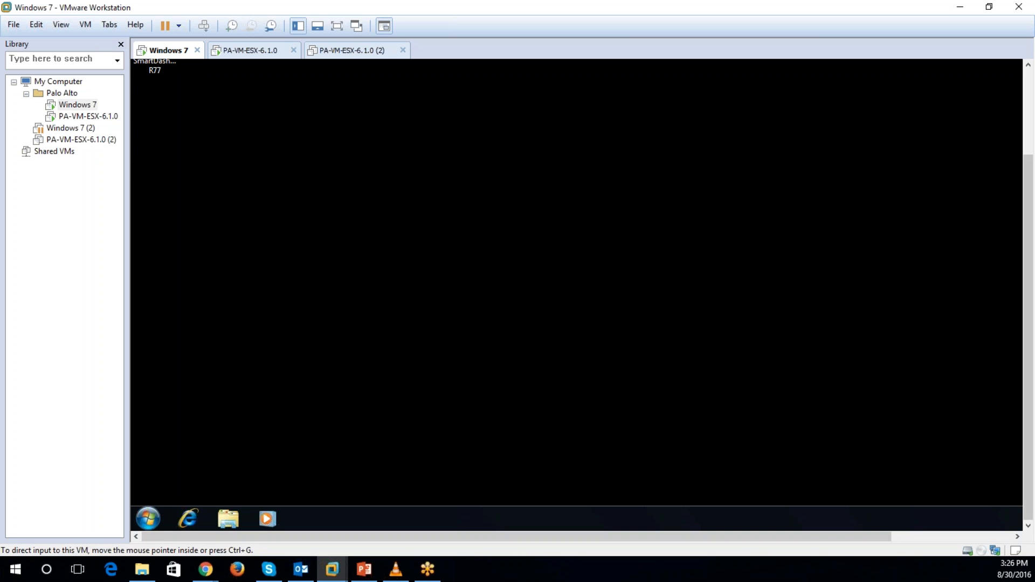
left_click_drag(1029, 373, 1029, 286)
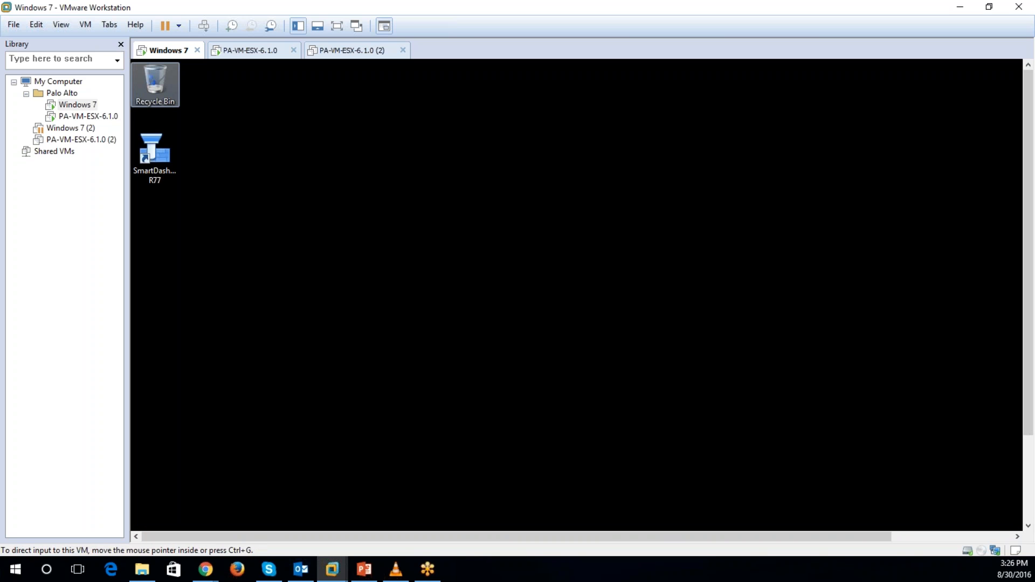
left_click(181, 27)
left_click(476, 324)
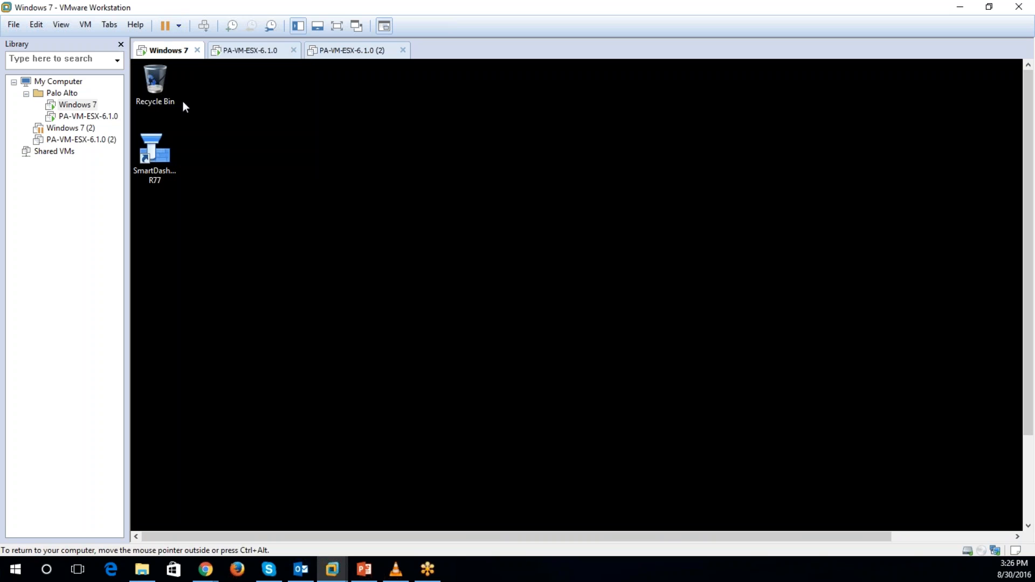
right_click(174, 51)
left_click(226, 231)
left_click(371, 187)
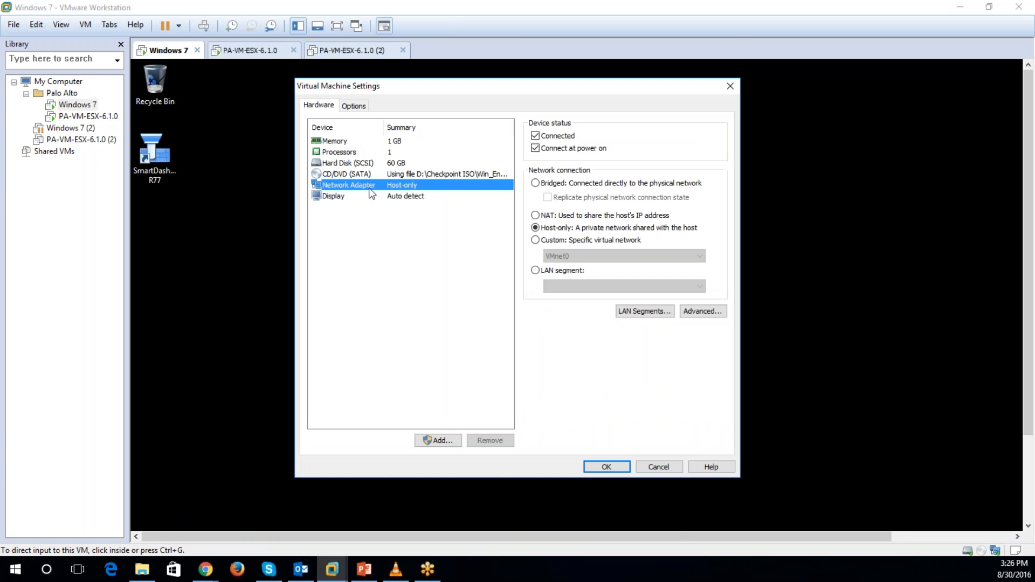
left_click(544, 241)
left_click(561, 256)
left_click(571, 280)
left_click(402, 173)
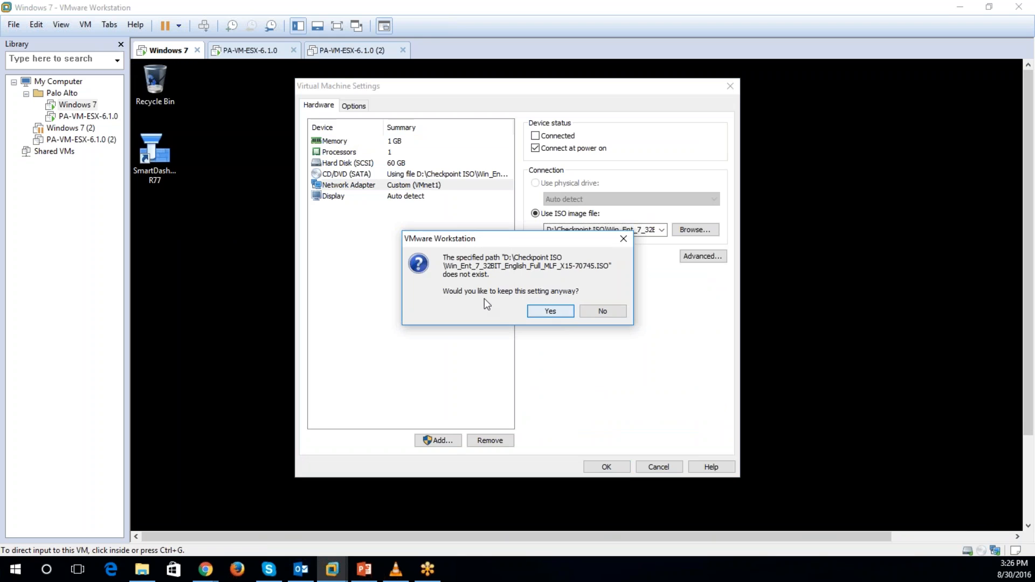
left_click(604, 313)
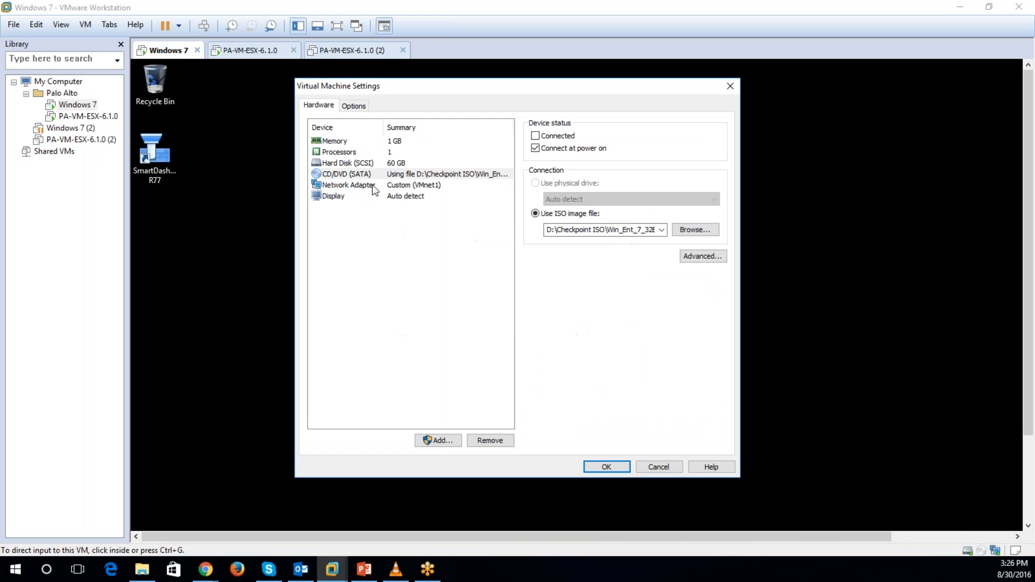
left_click(370, 185)
left_click(603, 311)
left_click(358, 107)
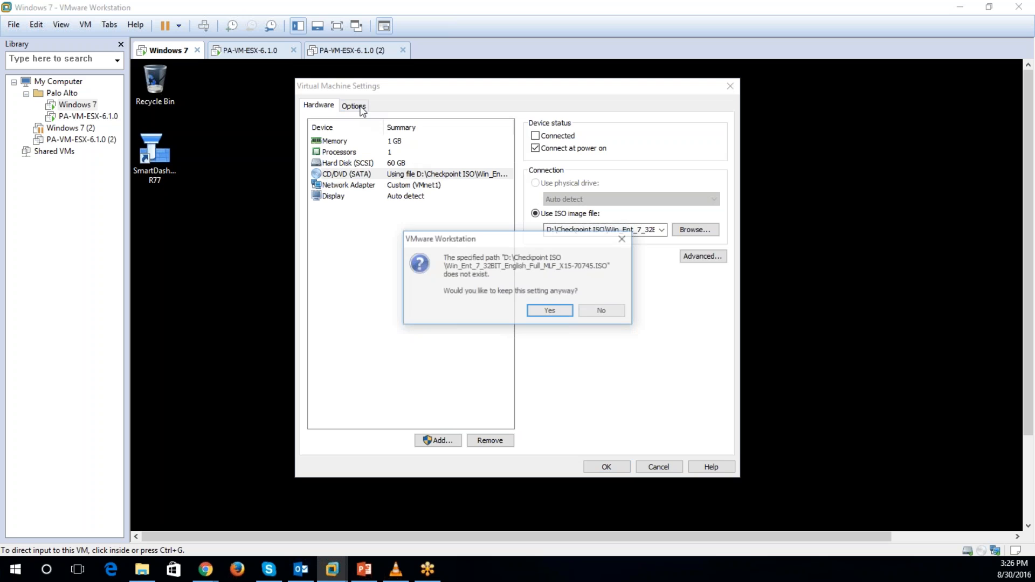
left_click(603, 313)
left_click(658, 467)
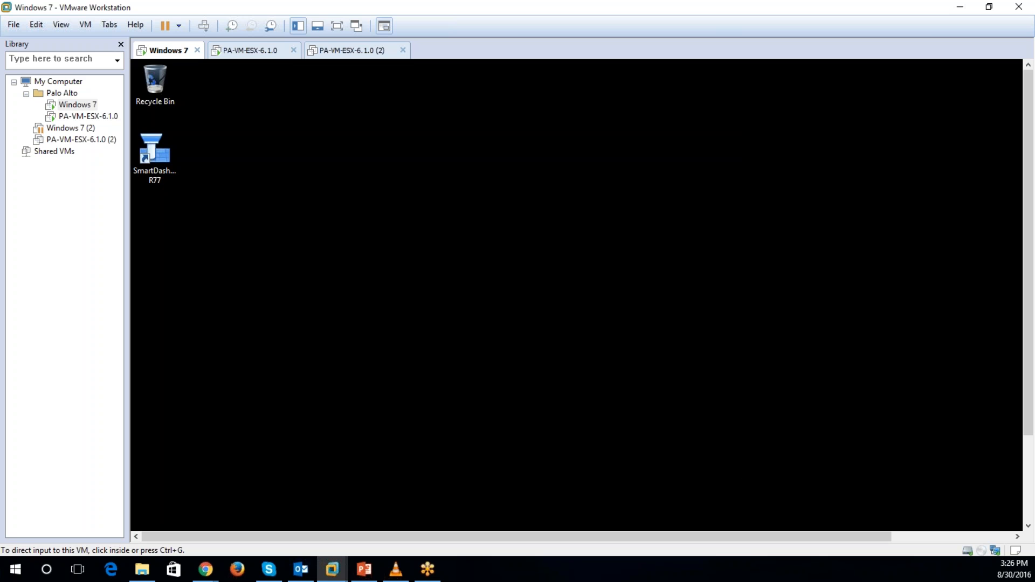
In the Windows 7 virtual machine's settings, set the network adapter to the custom virtual network VMnet1 (Host-only)
right_click(165, 52)
left_click(232, 224)
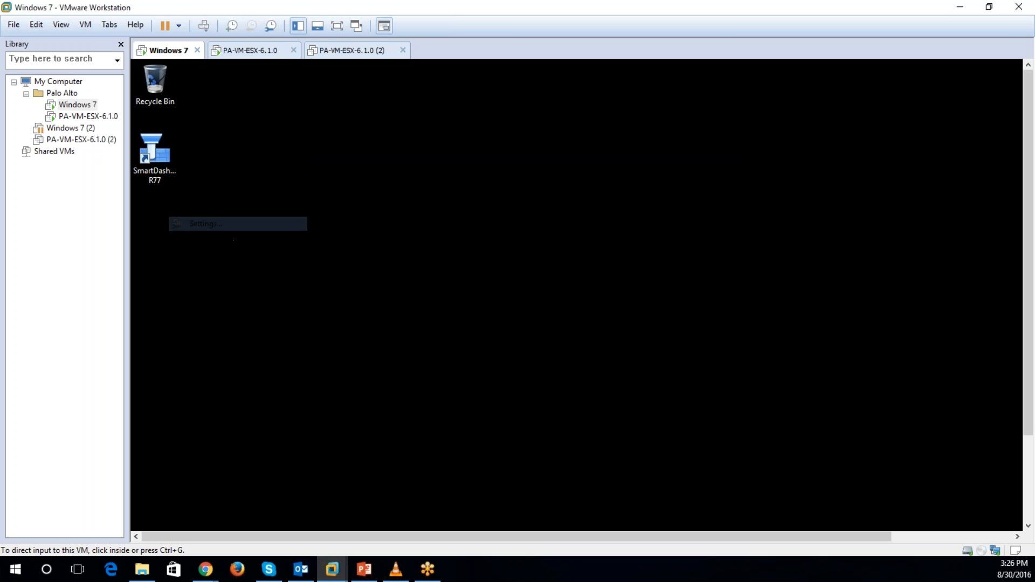
left_click(408, 186)
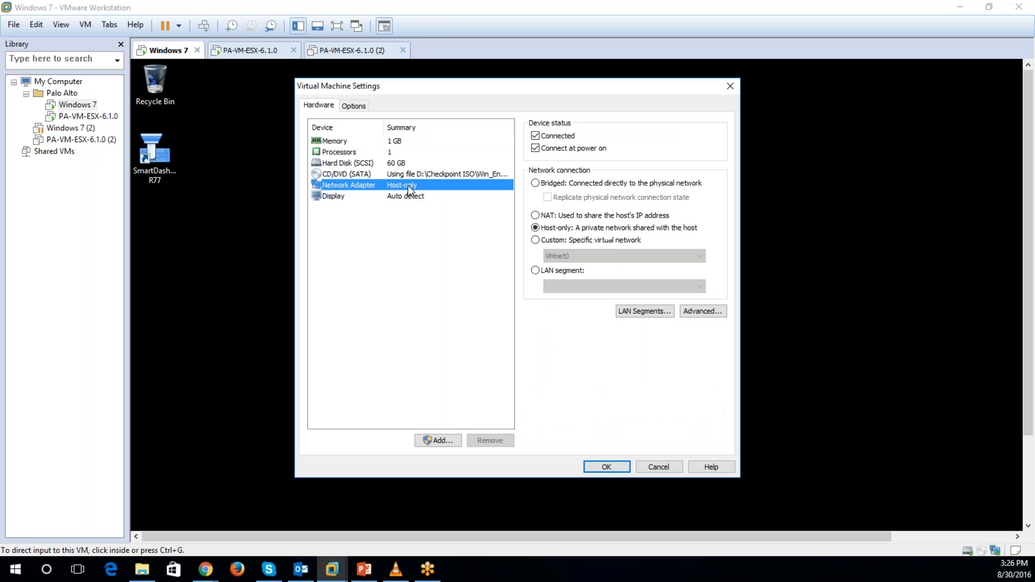
left_click(535, 240)
left_click(566, 256)
left_click(566, 276)
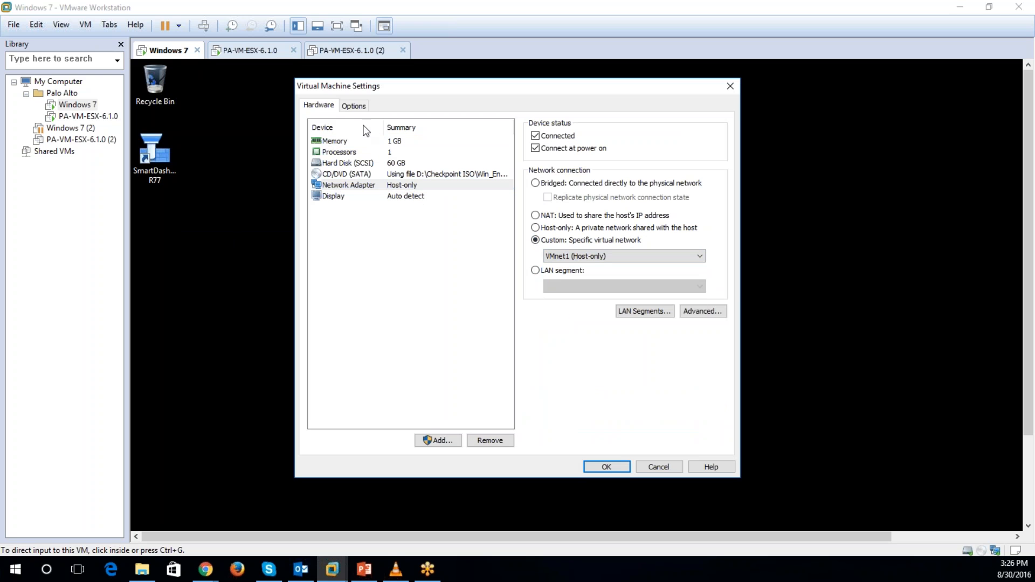
Enable VNC connections for the Windows 7 virtual machine, apply its settings and dismiss the resulting notification
left_click(354, 106)
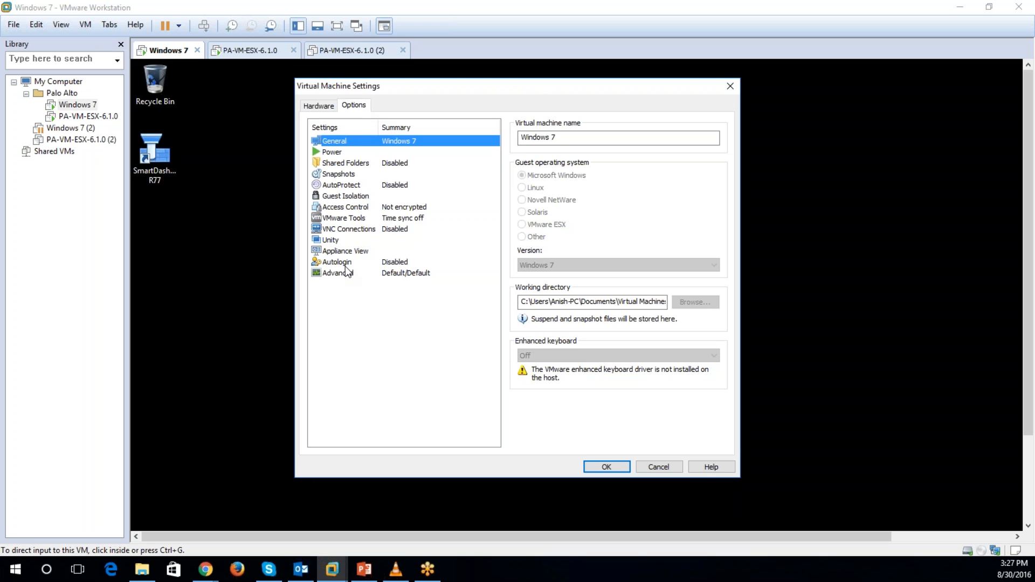
left_click(360, 230)
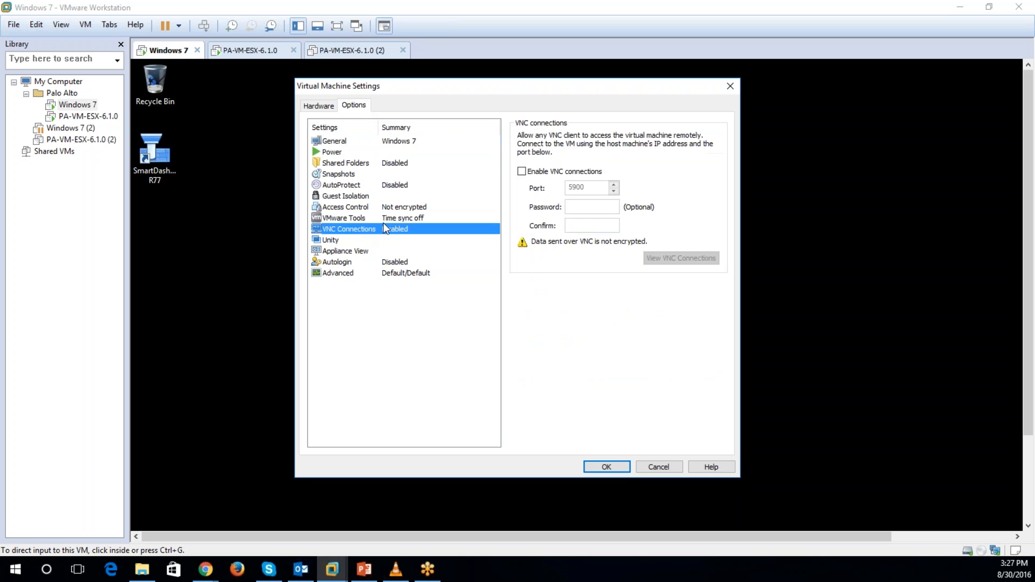
left_click(522, 172)
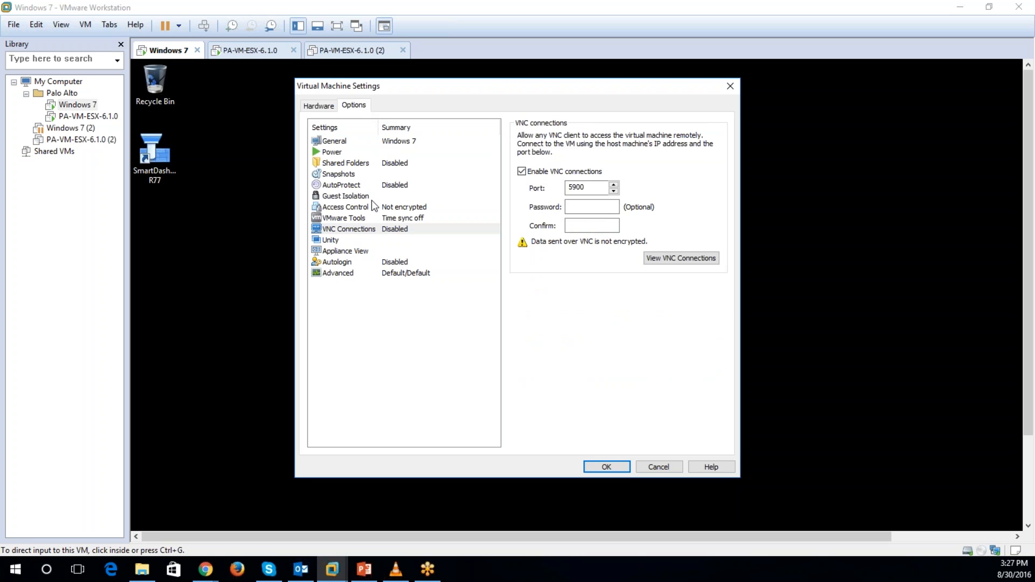
left_click(368, 217)
left_click(372, 229)
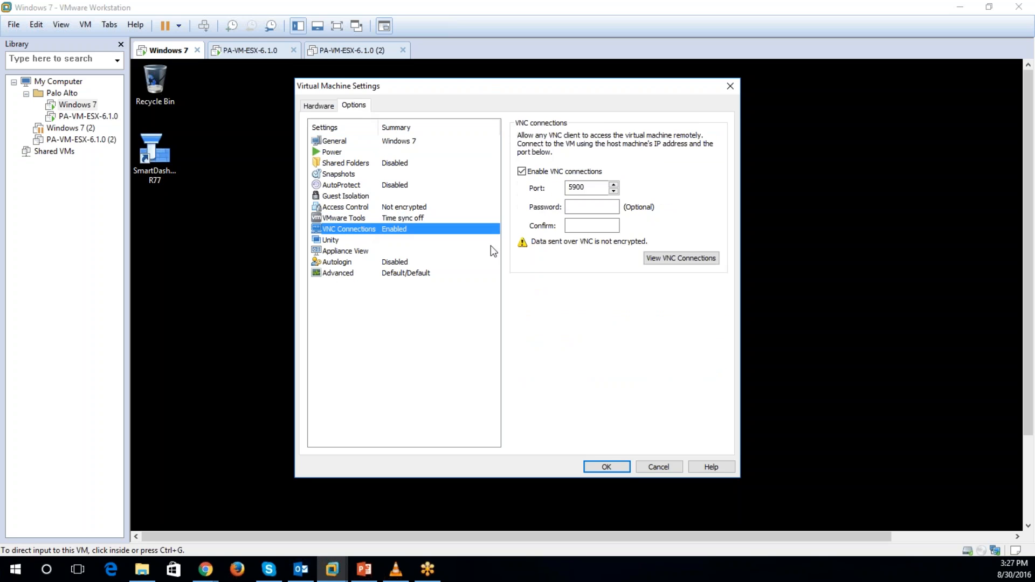
left_click(602, 466)
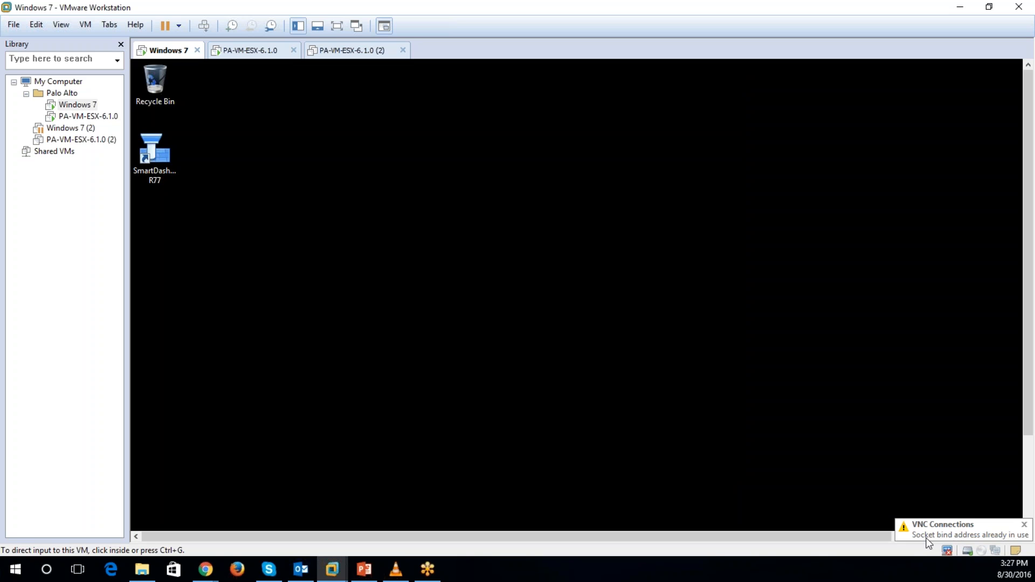
left_click(1024, 524)
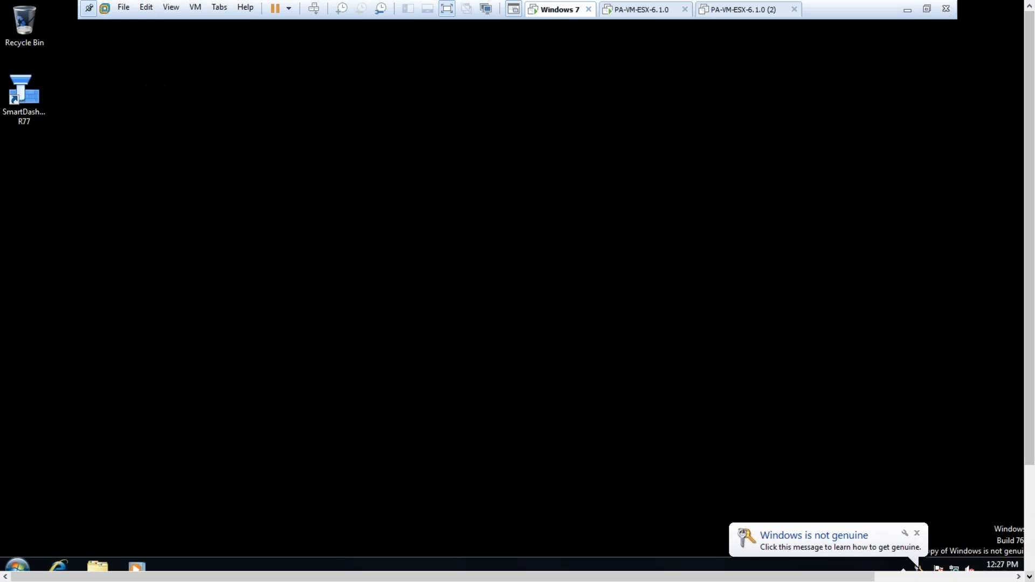
Show the Windows 7 virtual machine in full screen and open its Network and Sharing Center
left_click(337, 26)
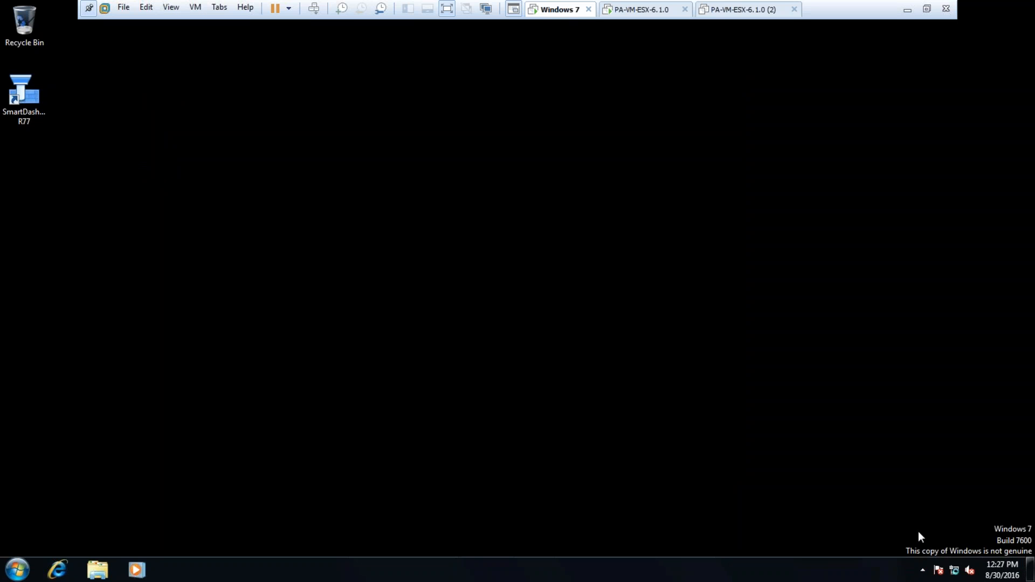
right_click(954, 570)
left_click(953, 564)
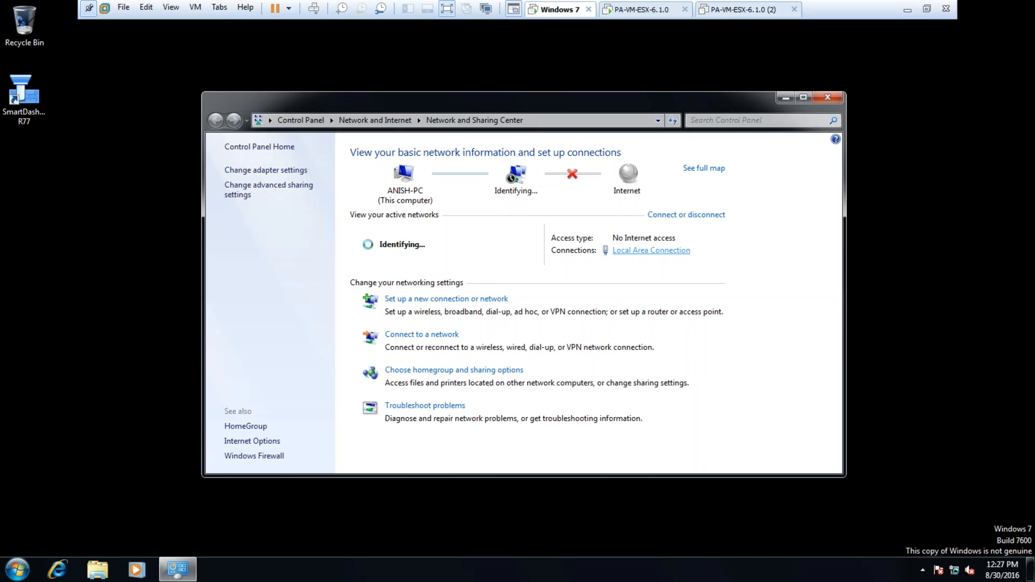
Open the Local Area Connection's IPv4 properties and choose to use a manually specified IP address
left_click(651, 250)
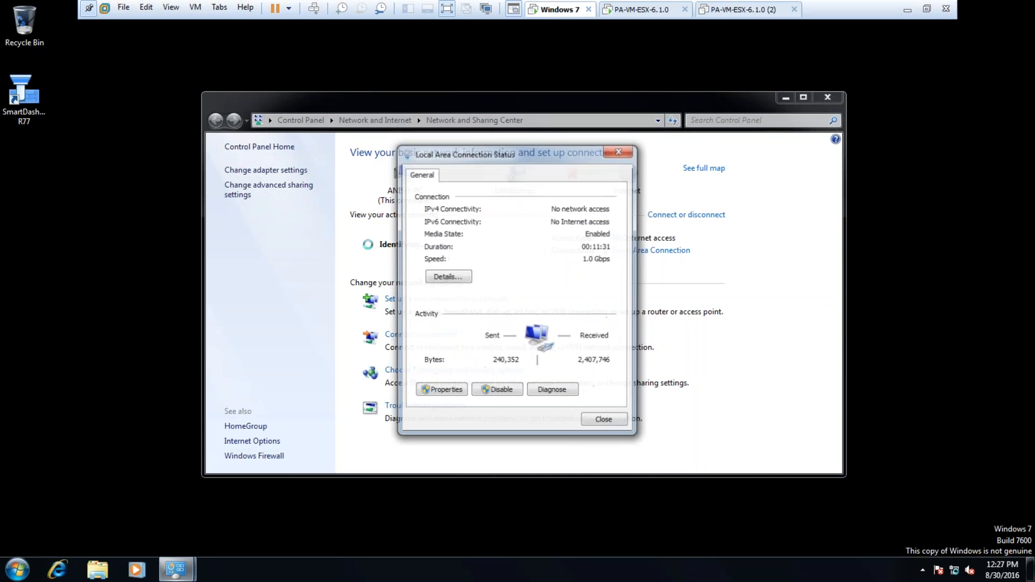
left_click(432, 391)
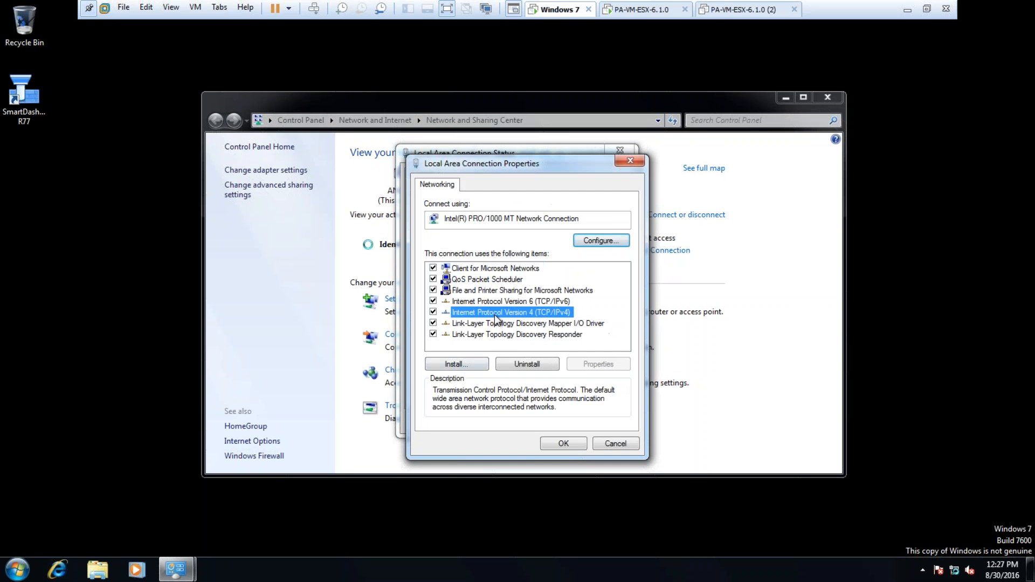
left_click(495, 314)
double_click(495, 313)
left_click(456, 305)
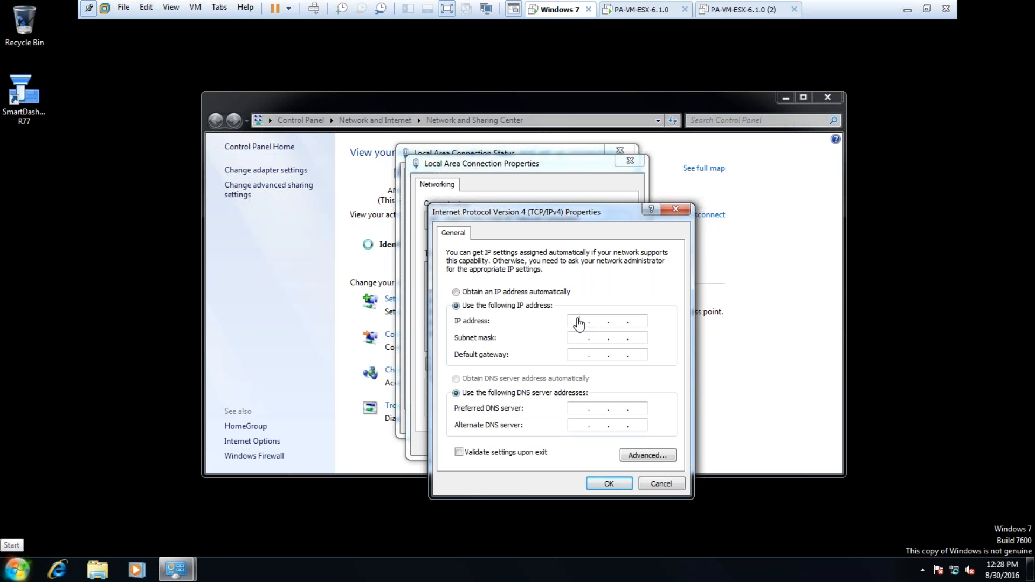
Set the Windows 7 client's IP address to 10.1.1.25 with subnet mask 255.255.255.0
type("10 . 1 . 1 .")
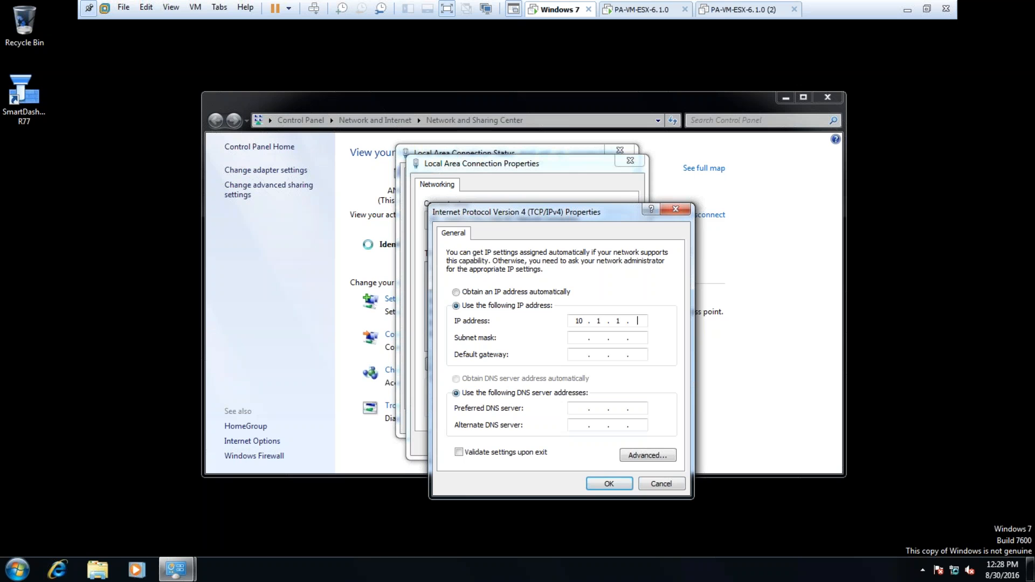
type(" 25")
key("Tab")
type("255255255")
key("Tab")
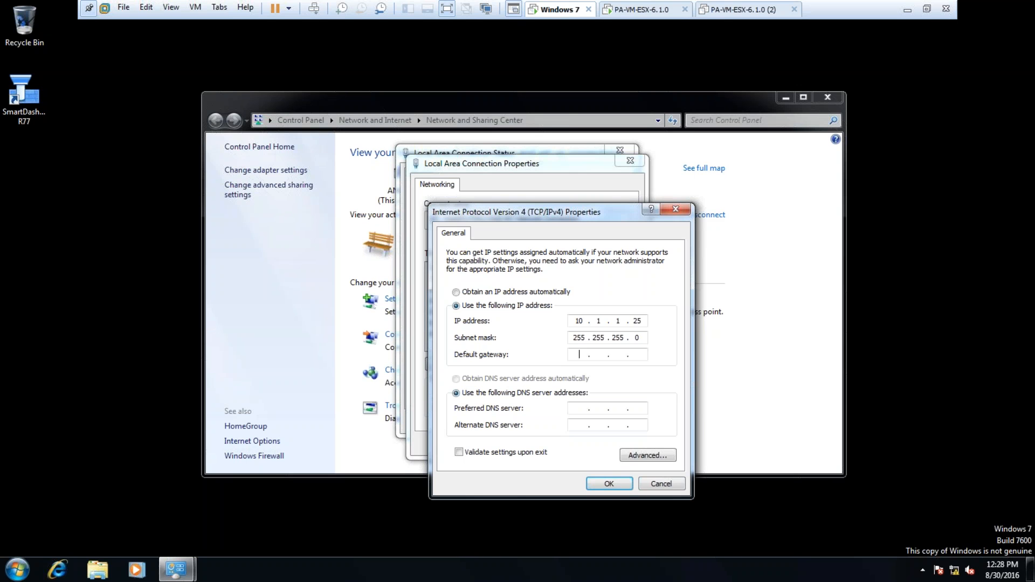
Check the inside network's gateway address on the PowerPoint topology slide, and return to the Windows 7 virtual machine
left_click(916, 8)
left_click(363, 569)
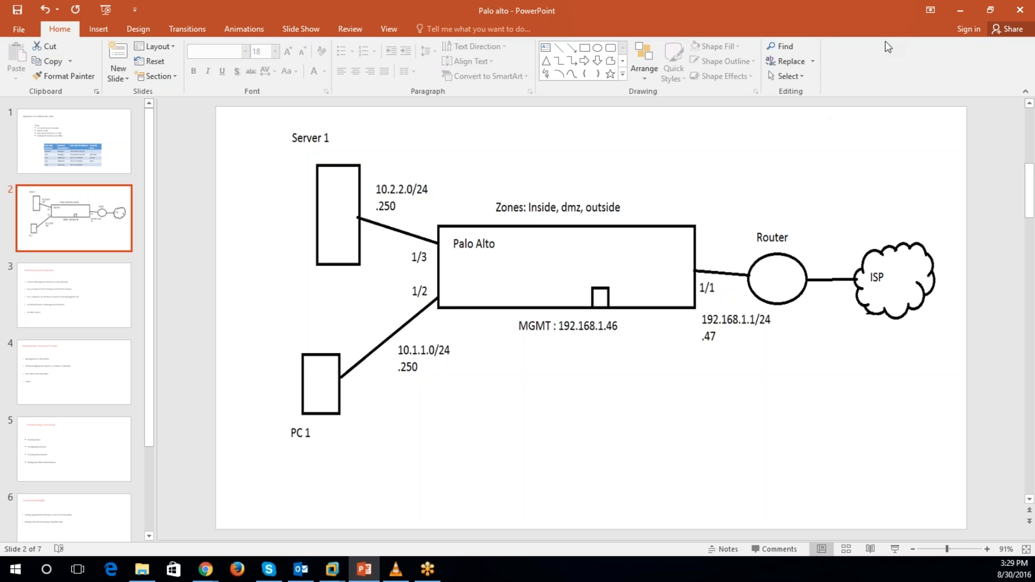
left_click(962, 10)
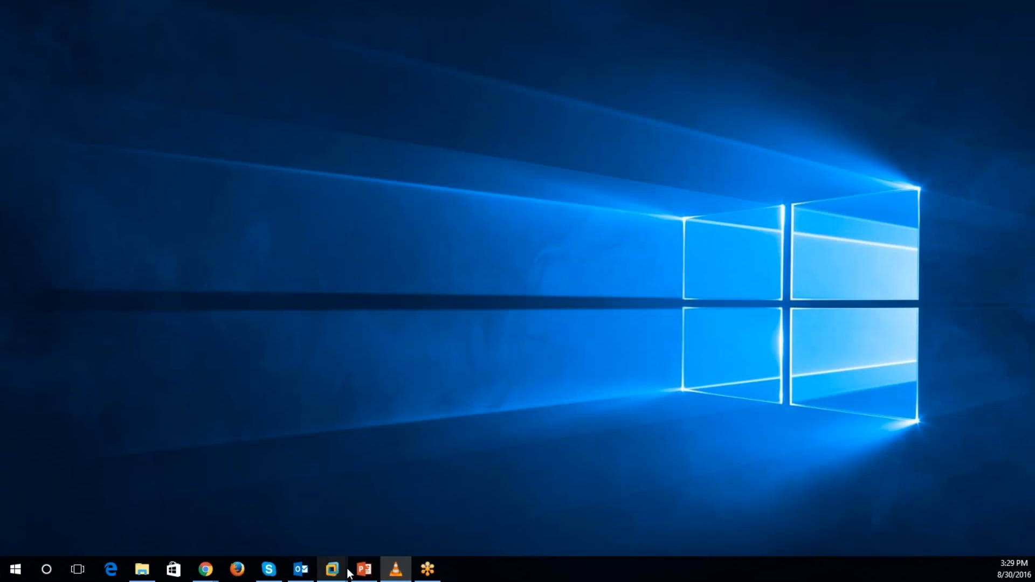
mouse_move(334, 569)
left_click(192, 490)
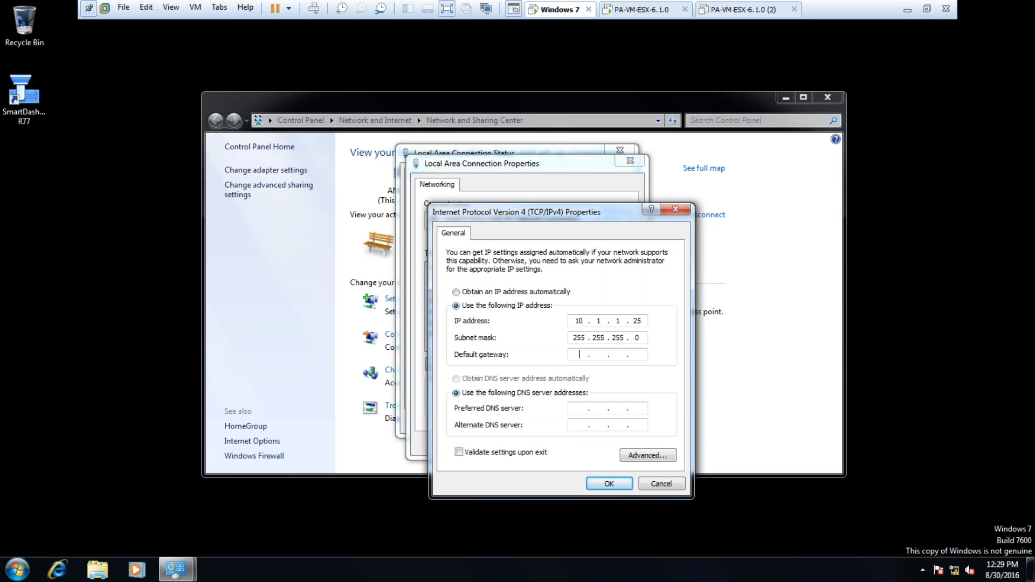
Set the default gateway to 10.1.1.250, preferred DNS to 209.244.0.3 and alternate DNS to 209.244.0.4, and accept the IPv4 settings
type("10 . 1 . 1 . 250")
key("Tab")
key("Tab")
type("209.244.0.3")
key("Tab")
type("208")
key("BackSpace")
type("9.244.0.41")
key("BackSpace")
key("Return")
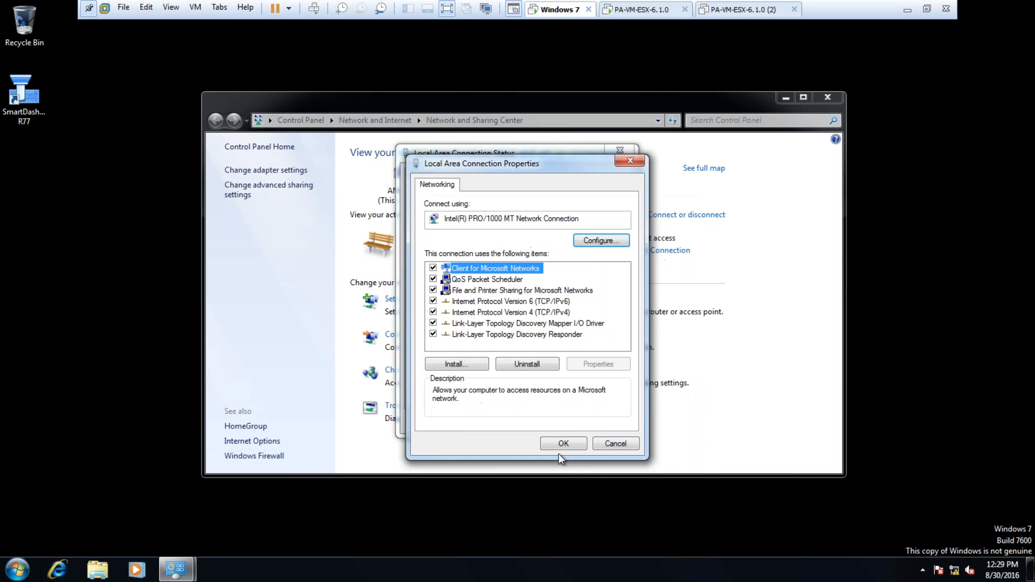
Confirm the Local Area Connection properties, and close its status dialog and the Network and Sharing Center
left_click(558, 451)
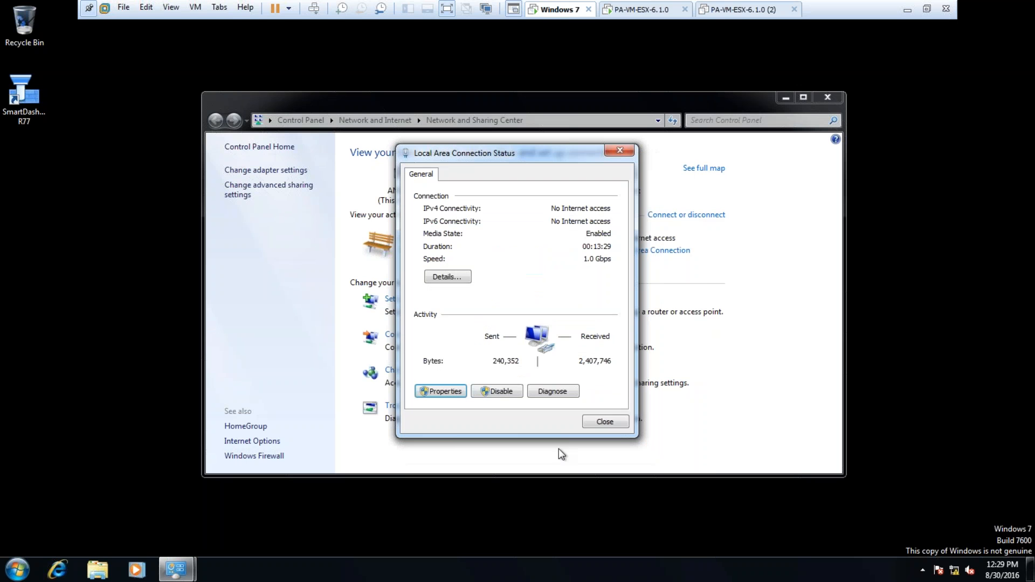
left_click(606, 424)
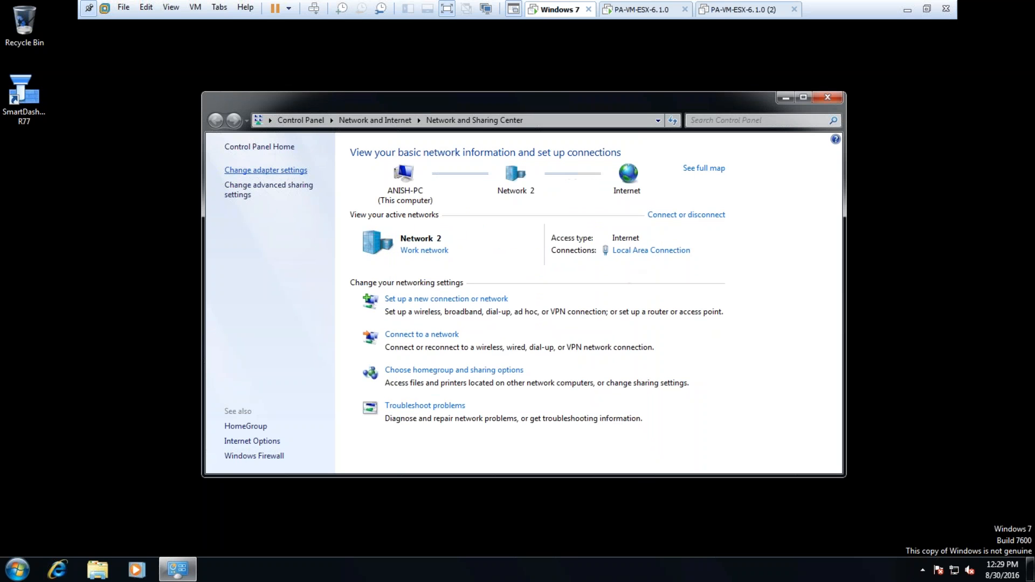
left_click(827, 96)
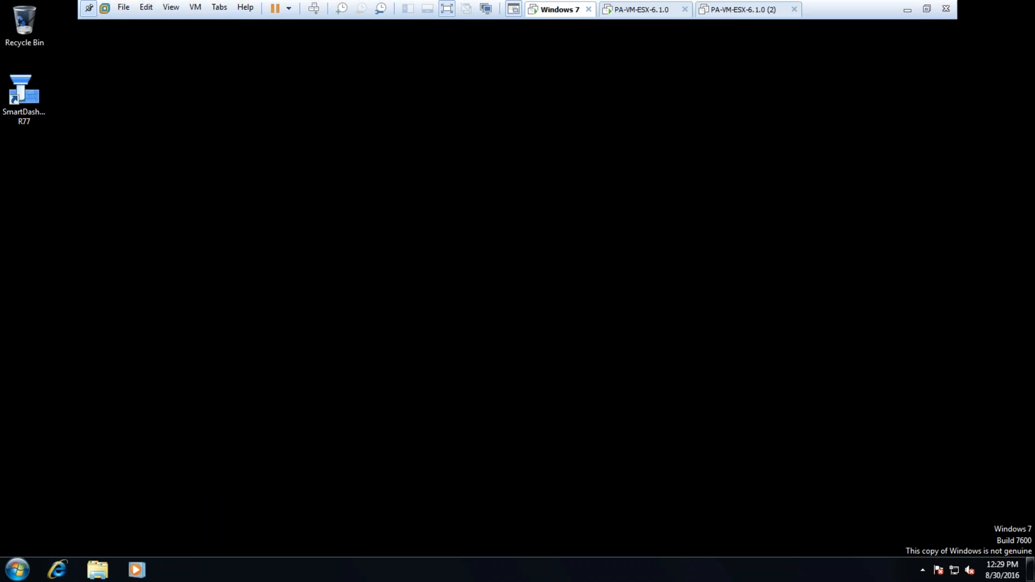
Start Internet Explorer in the Windows 7 virtual machine and load google.com to test Internet access
left_click(60, 569)
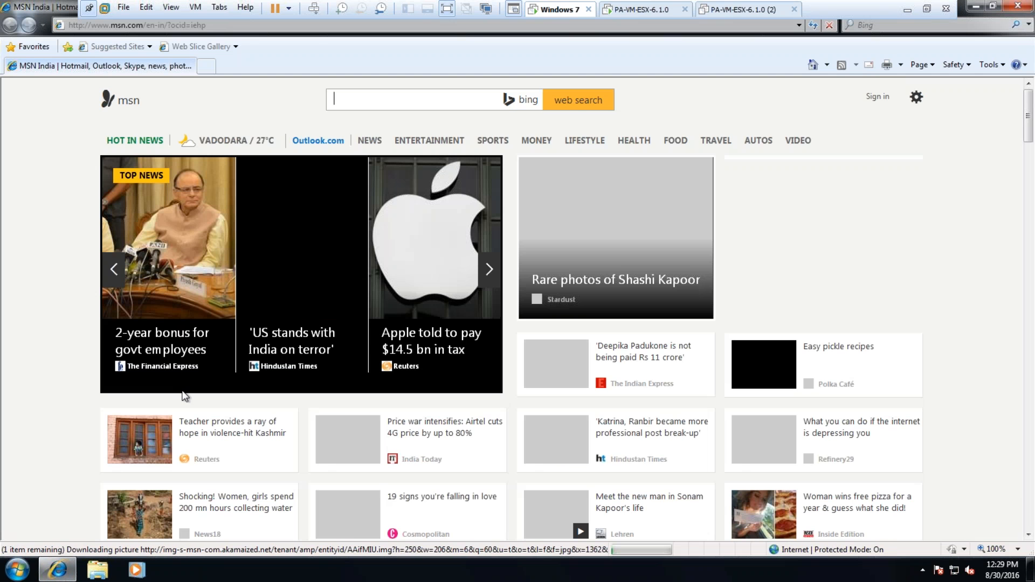
left_click(183, 27)
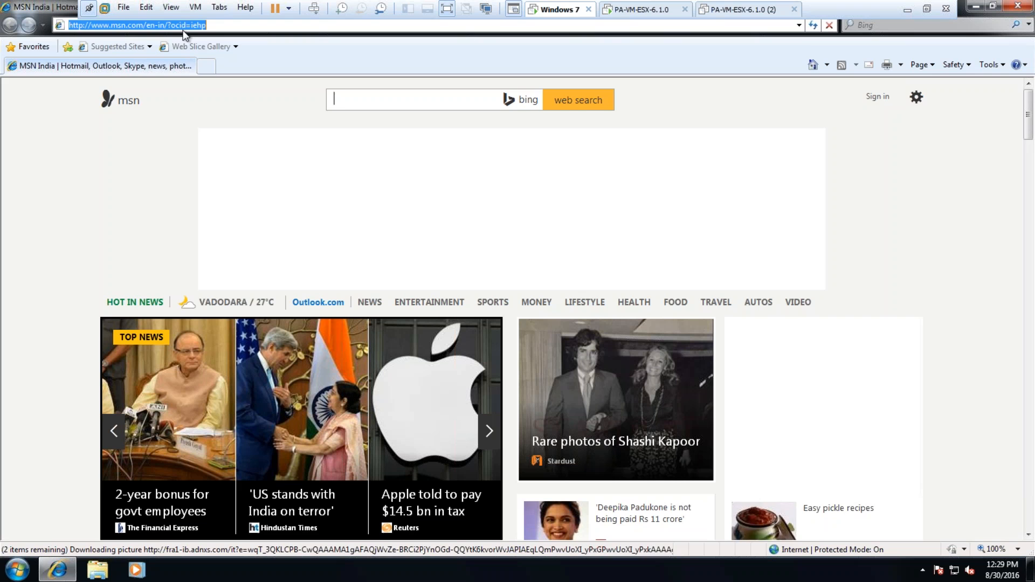
type("goo")
key("Down")
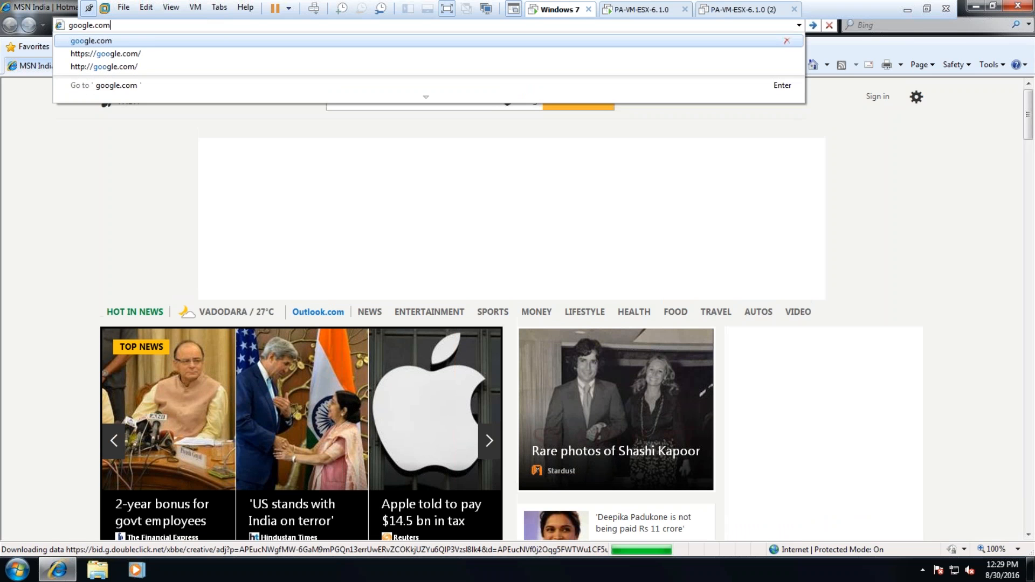
key("Return")
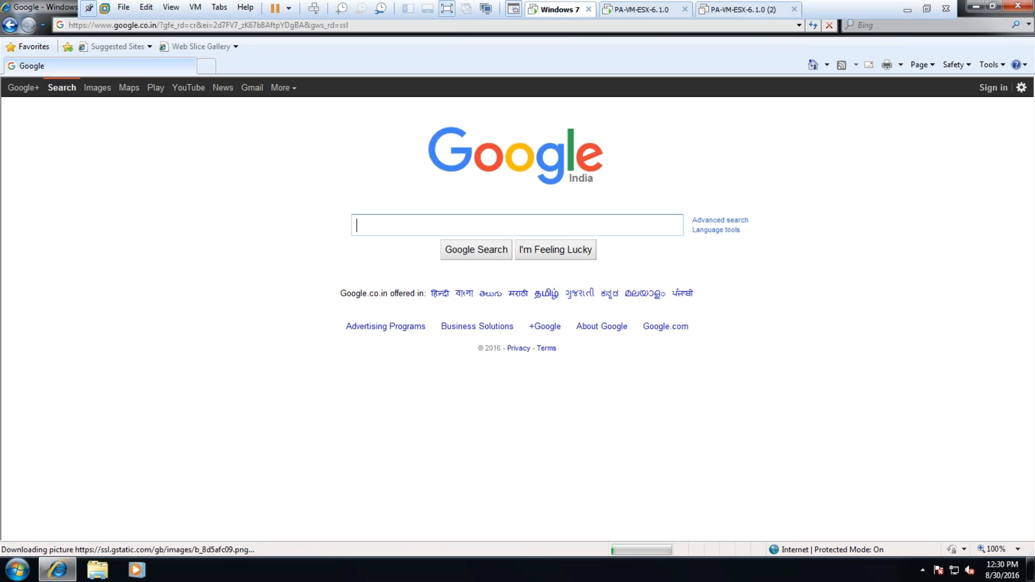
left_click(183, 25)
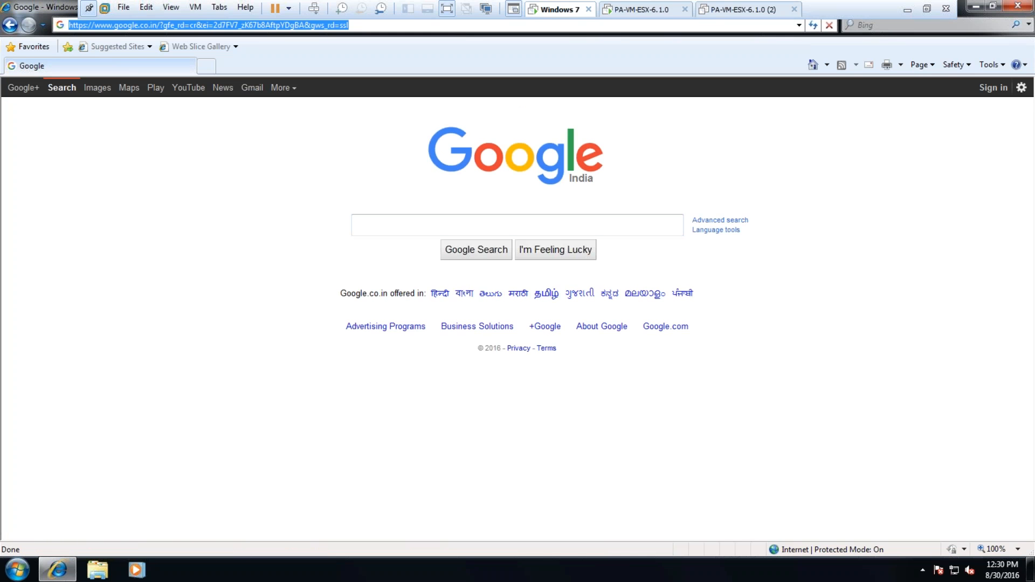
type("https")
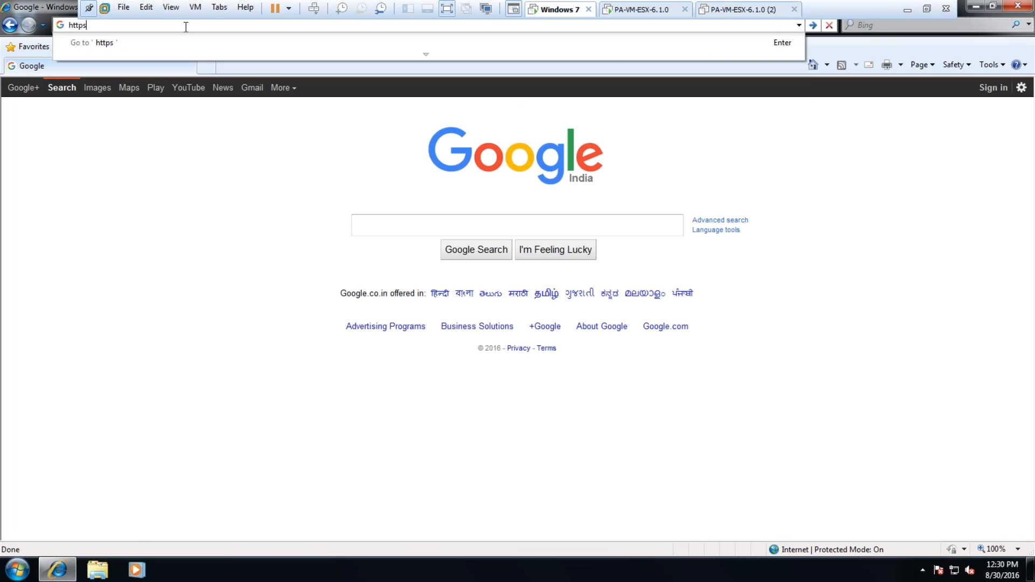
type("://paypal.com")
key("Return")
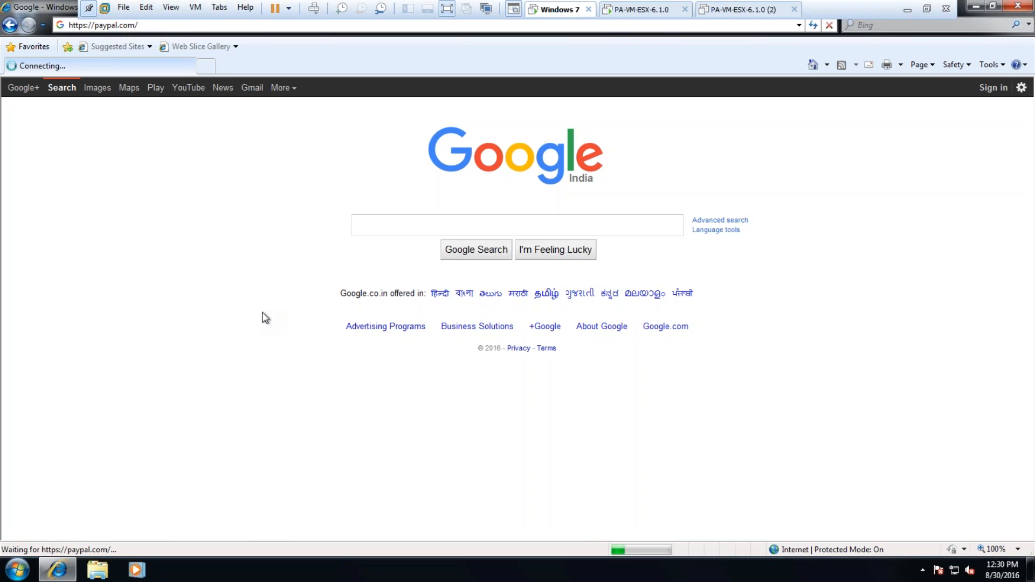
left_click(15, 574)
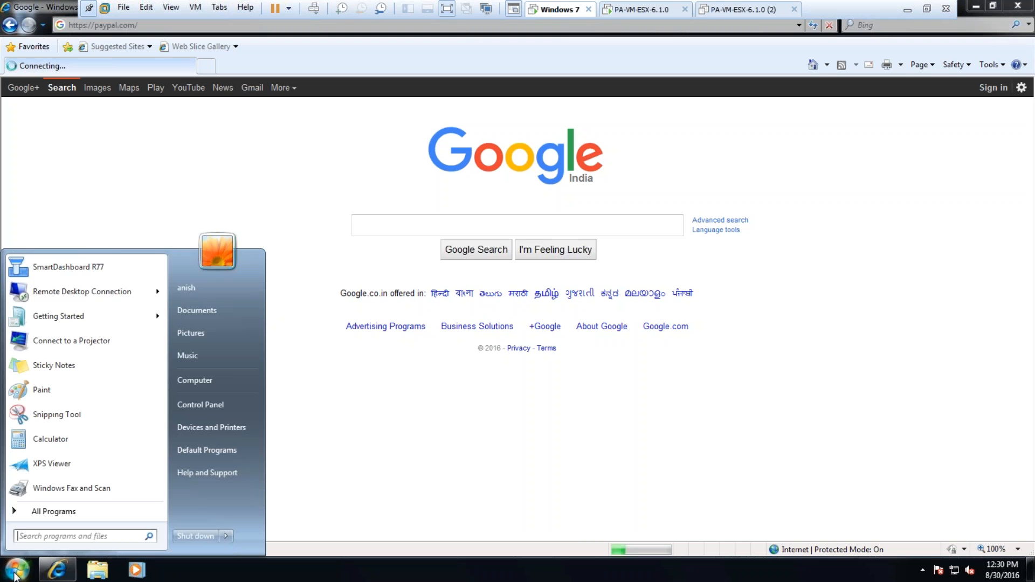
type("cmd")
key("Return")
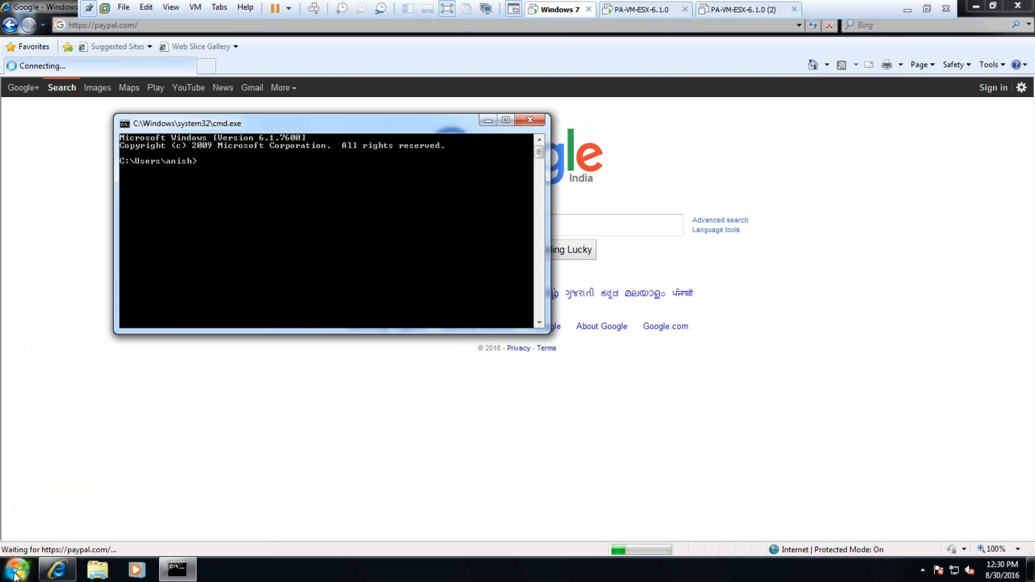
type("ping www.google.com")
key("Return")
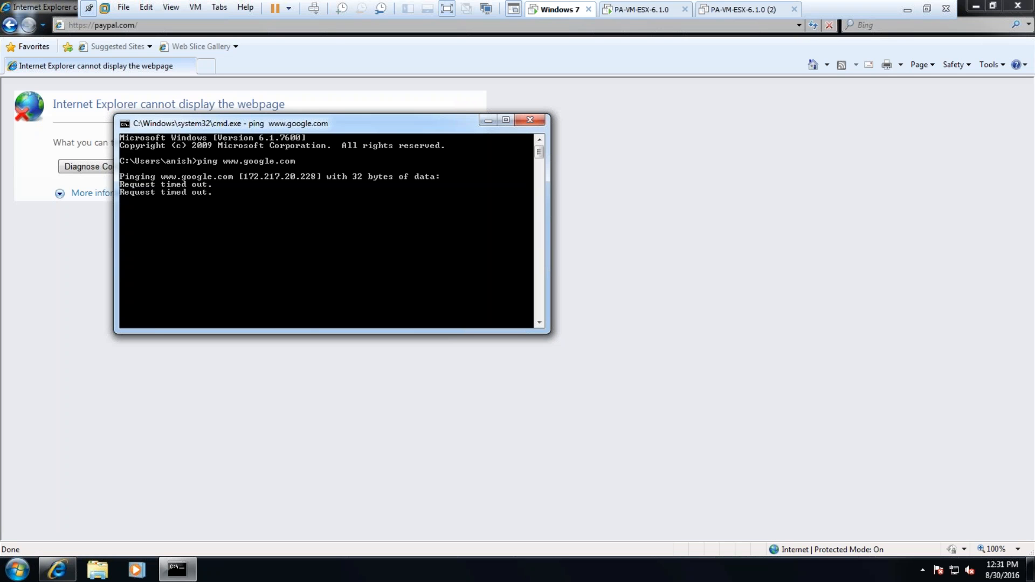
key("ctrl+c")
key("Up")
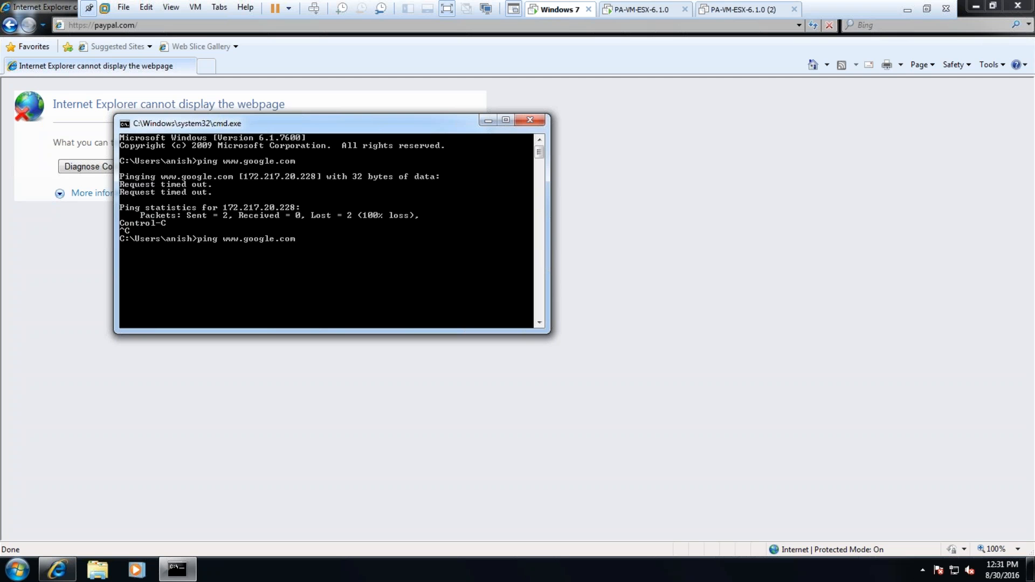
key("Return")
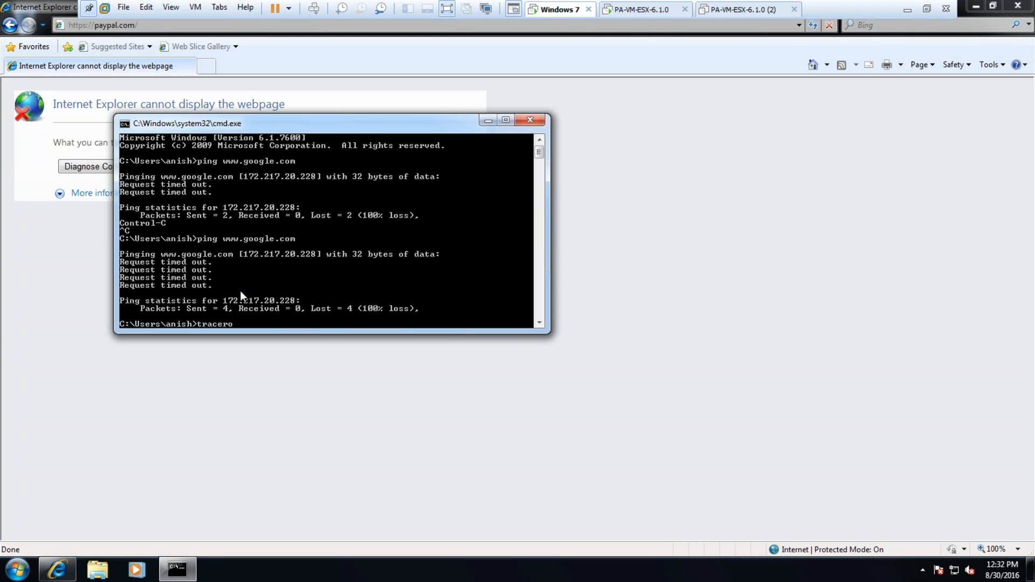
Try to run the traceroute command in the Command Prompt
type("ute")
key("Return")
key("Tab")
key("BackSpace")
key("BackSpace")
key("BackSpace")
key("BackSpace")
key("BackSpace")
key("BackSpace")
key("BackSpace")
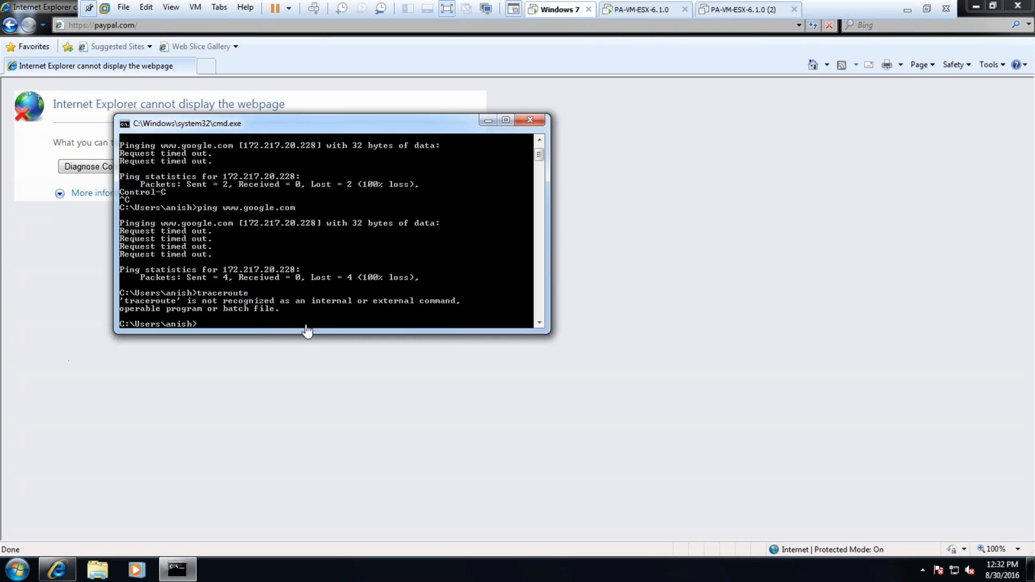
Run nslookup to check the default DNS server, and close the Command Prompt
type("nslookup")
key("Return")
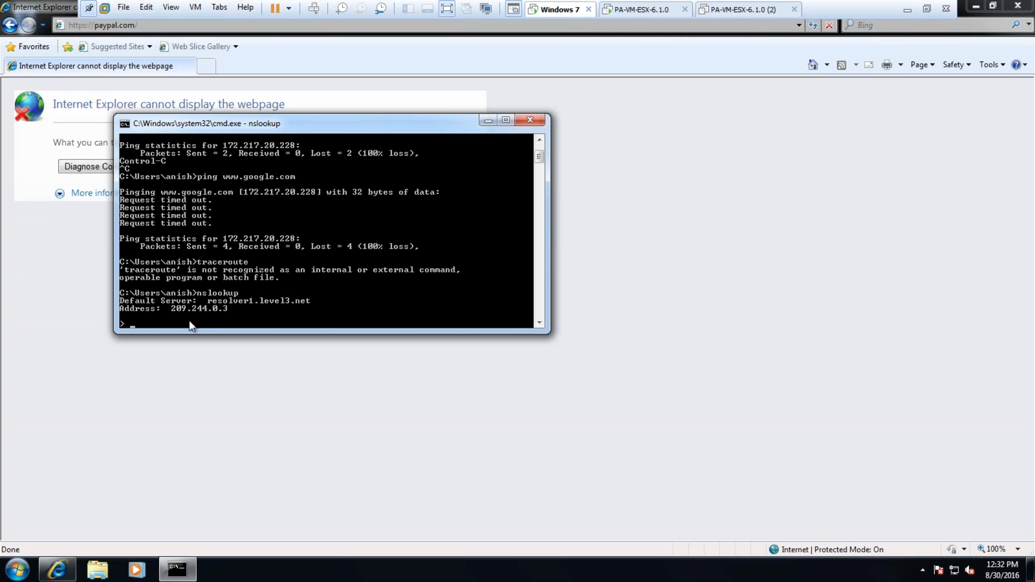
left_click(539, 118)
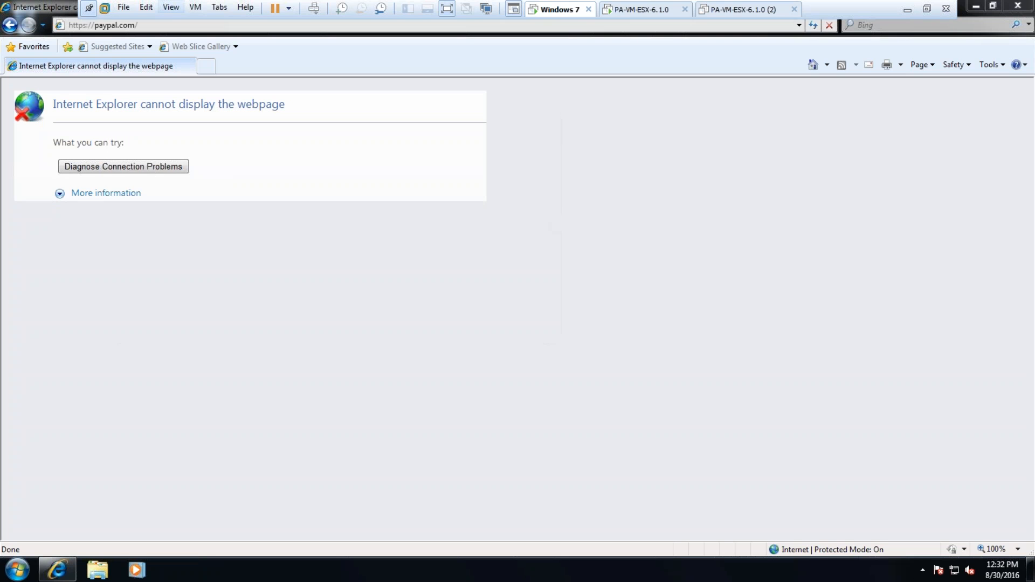
left_click(206, 66)
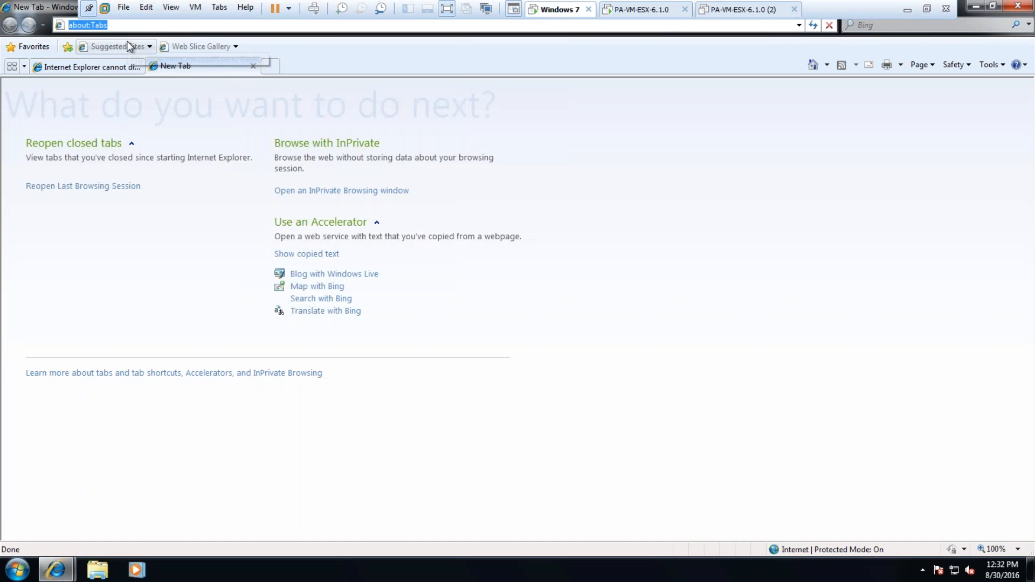
type("goo")
key("Down")
key("Down")
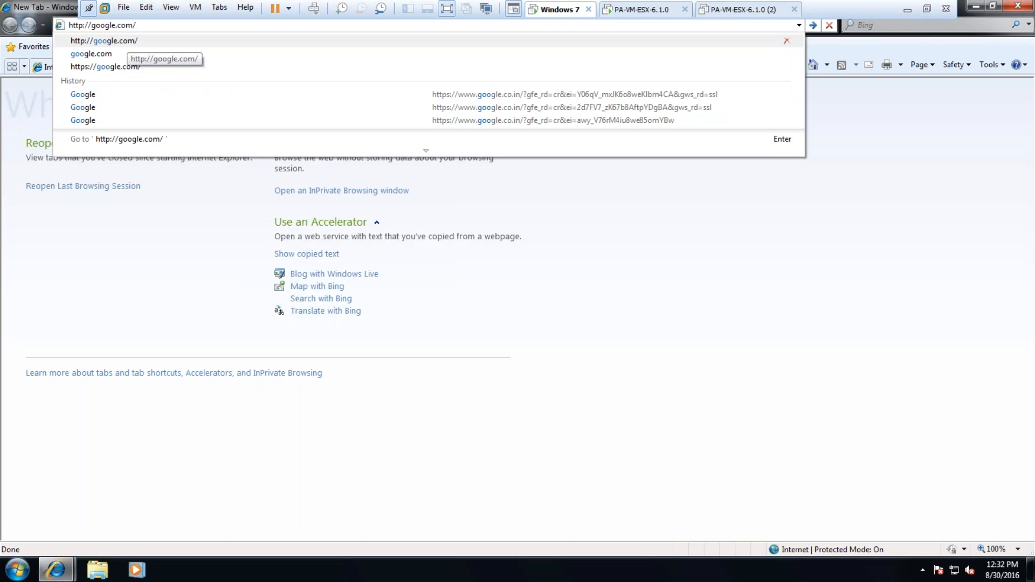
key("Return")
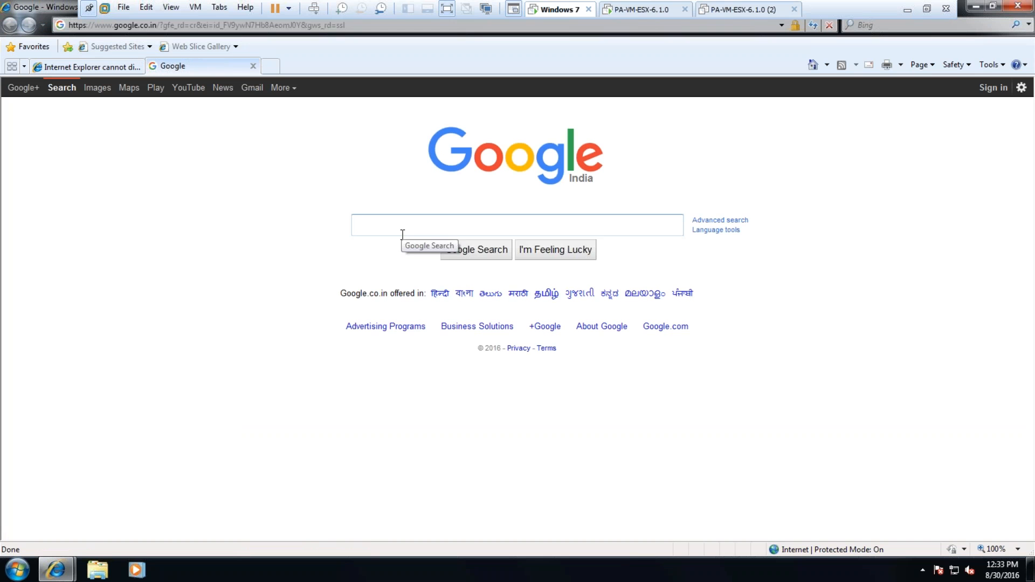
left_click(138, 68)
left_click(136, 65)
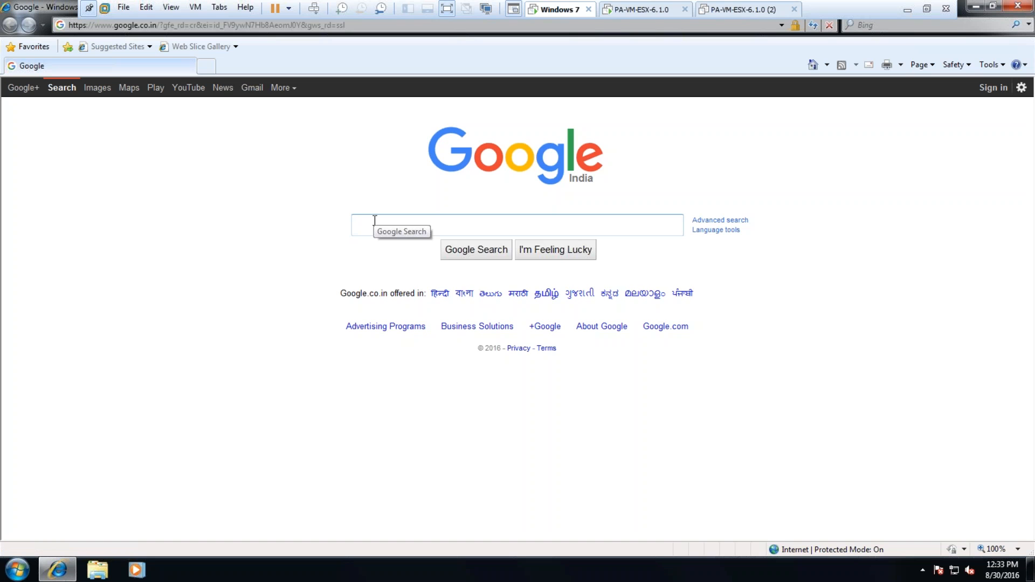
Search Google for "amrican bank" and open the American Bank website from the results
type("amrican bank")
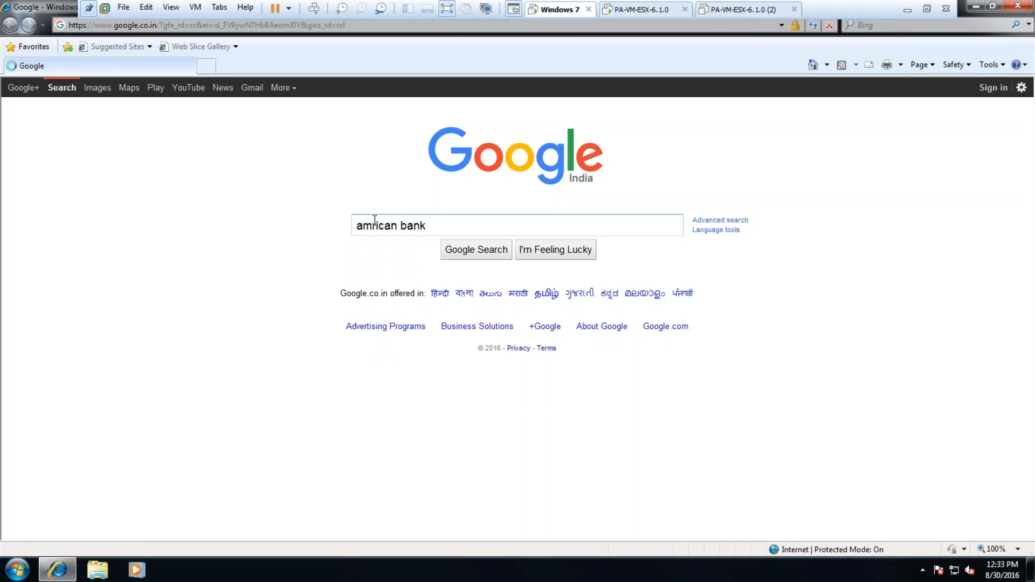
key("Return")
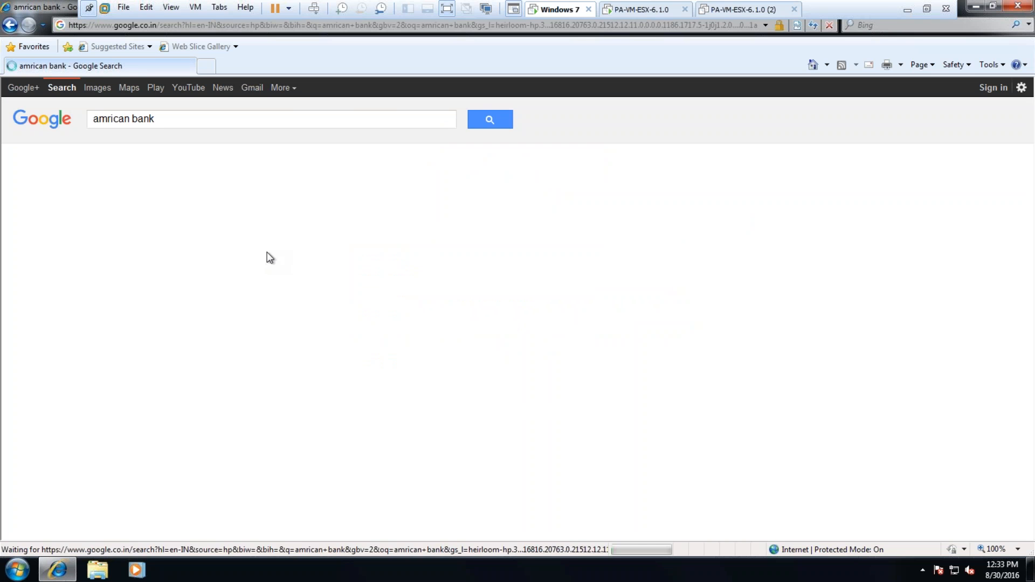
left_click(218, 256)
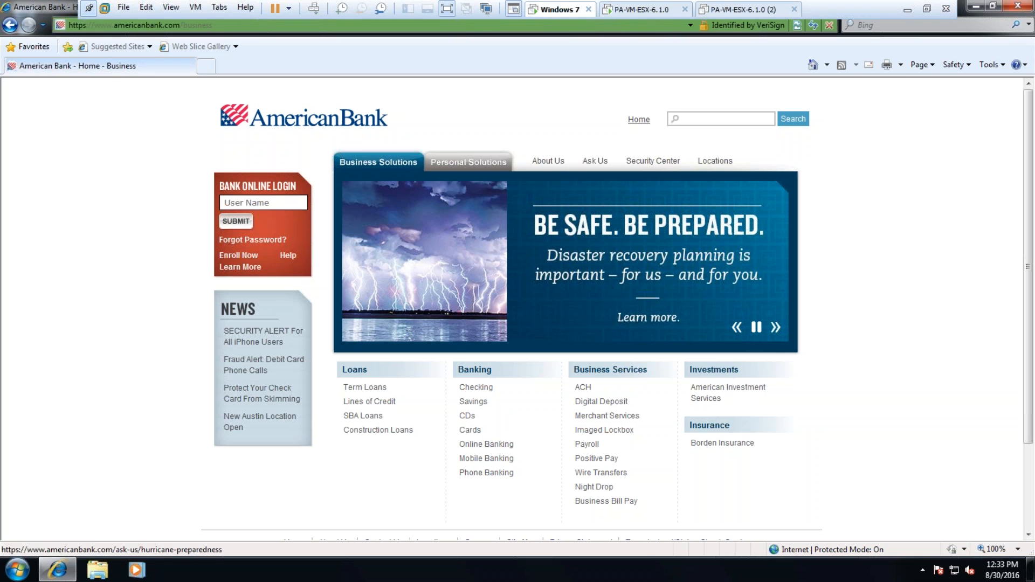
Leave the virtual machine view, switch to the firewall's web interface in Chrome, and review the security policy rules
left_click(644, 9)
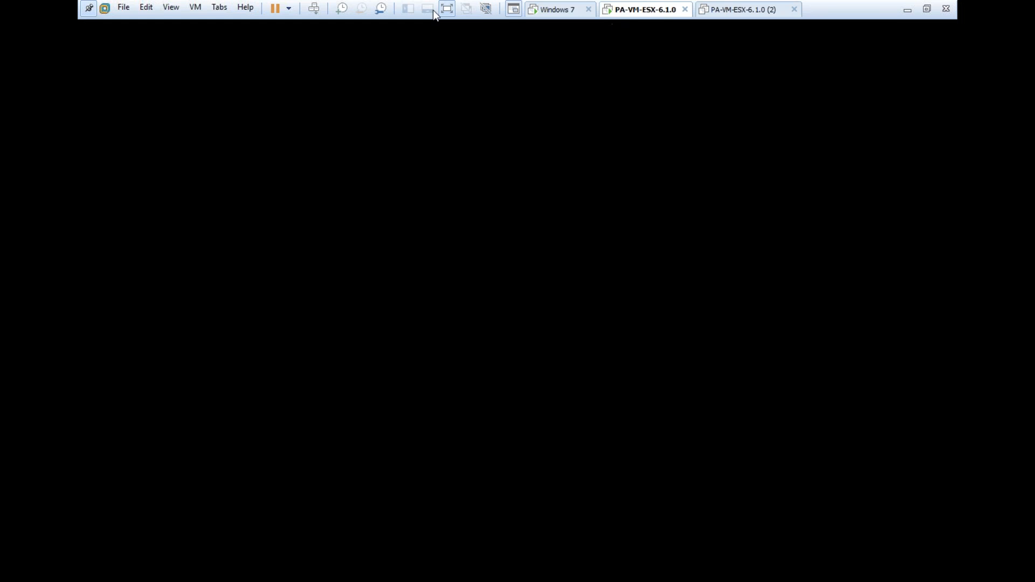
left_click(447, 8)
left_click(960, 7)
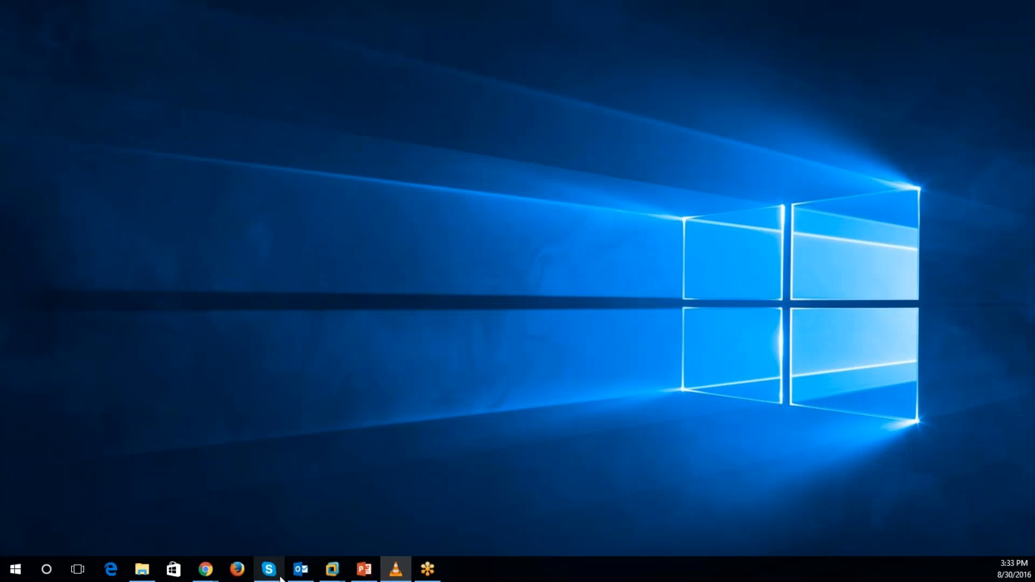
mouse_move(206, 568)
left_click(248, 505)
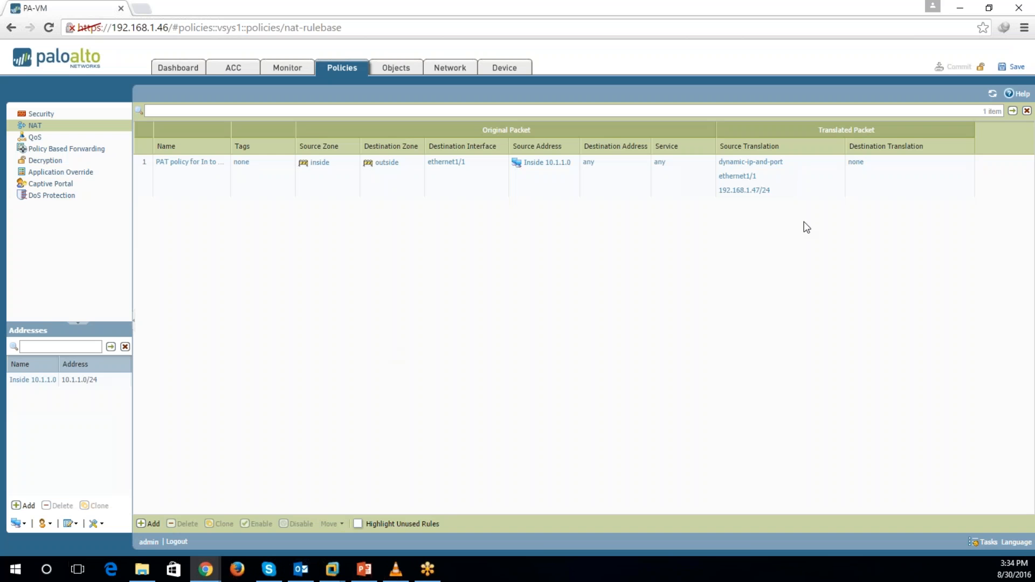
left_click(41, 114)
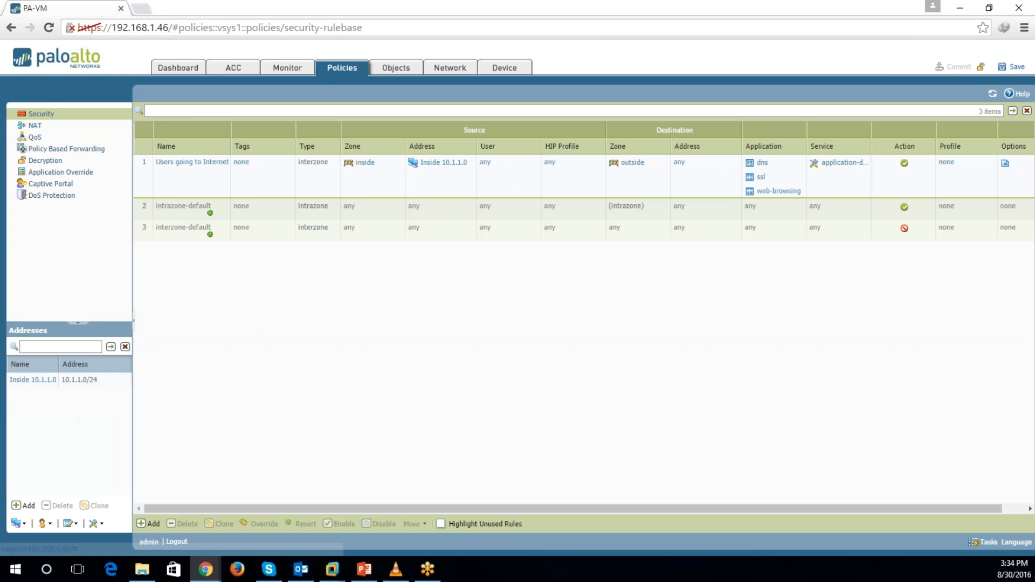
Return to the Windows 7 virtual machine in VMware Workstation, close its Internet Explorer window, and exit full-screen mode
left_click(960, 8)
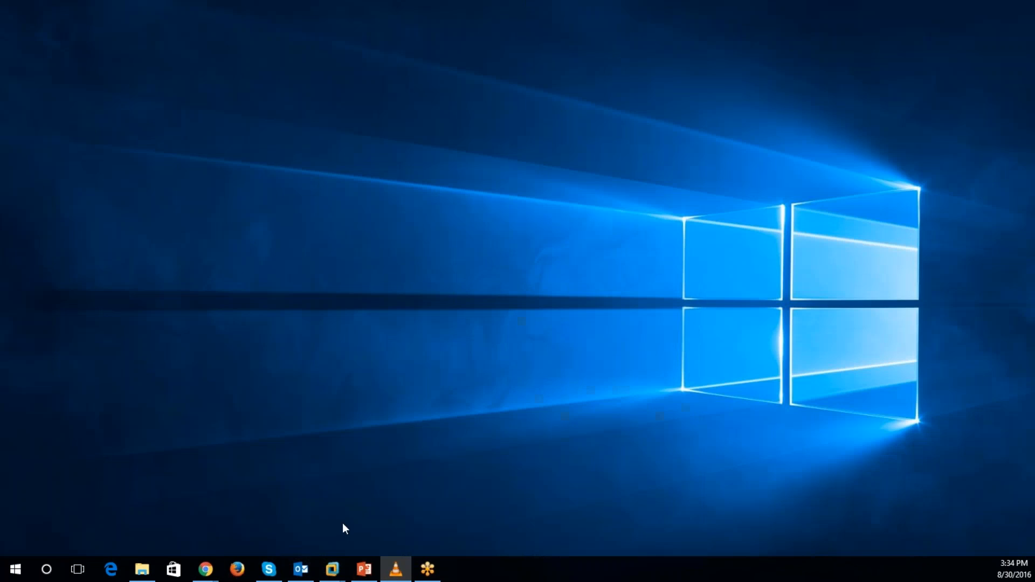
mouse_move(332, 569)
left_click(216, 512)
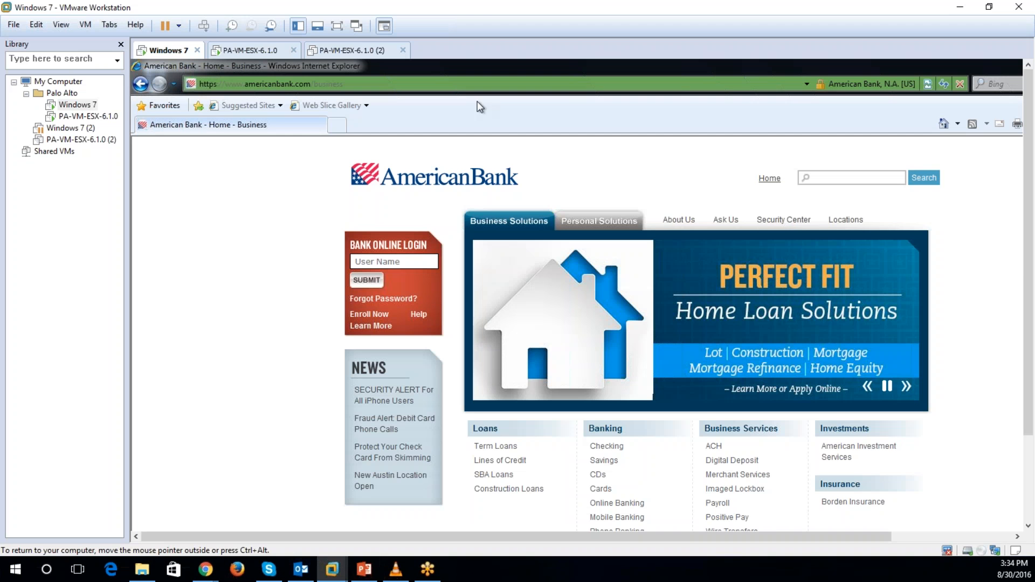
left_click(335, 27)
left_click(1021, 7)
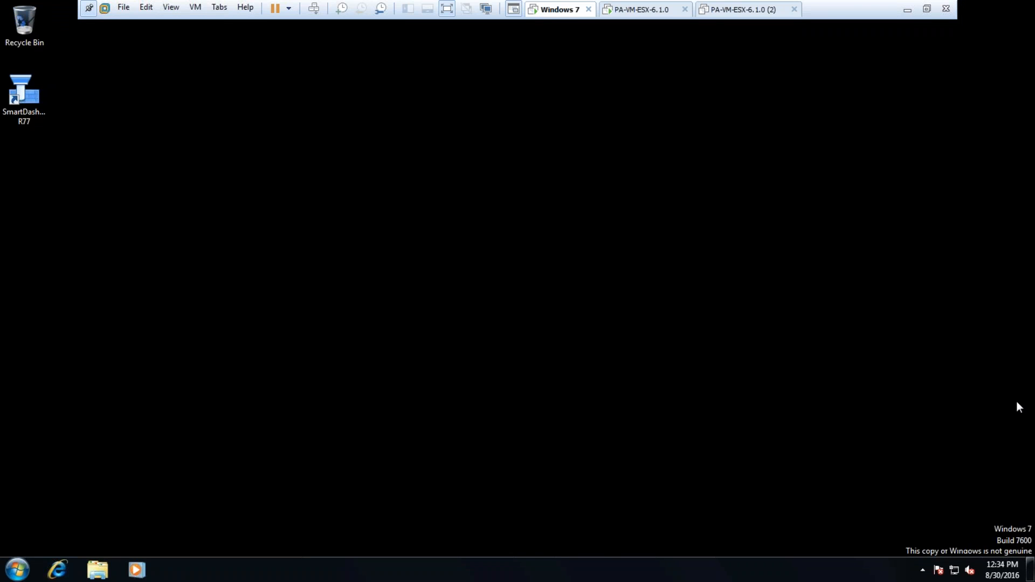
left_click(446, 9)
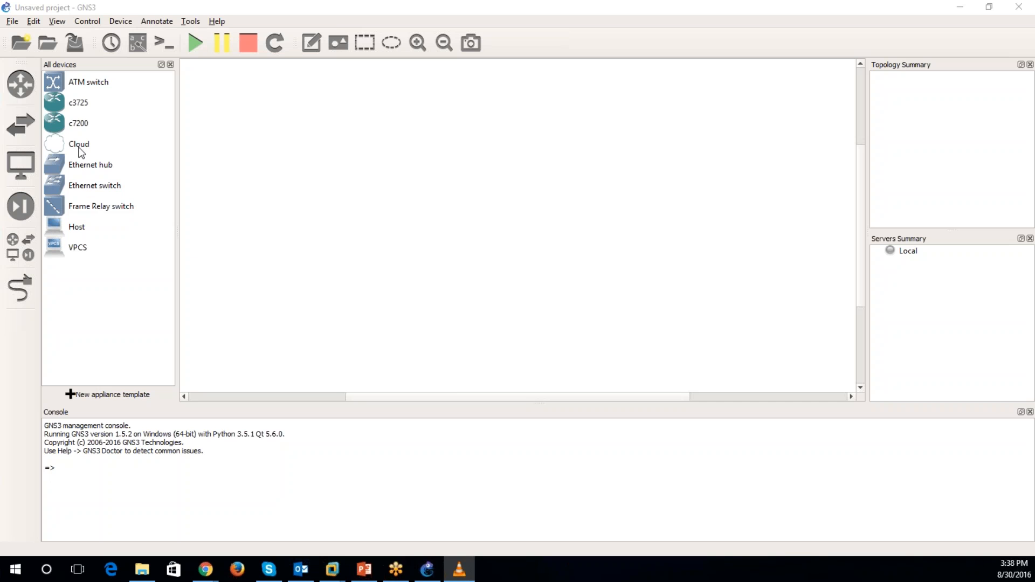
In GNS3, place a Cloud node in the workspace and add VMware Network Adapter VMnet1 as its generic Ethernet NIO
left_click_drag(76, 146, 689, 189)
right_click(685, 171)
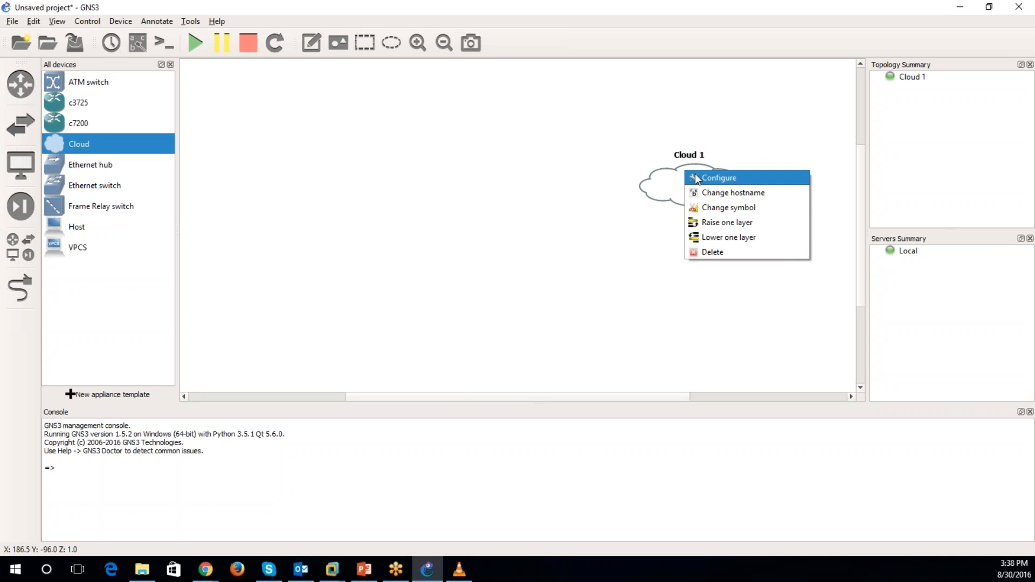
left_click(699, 176)
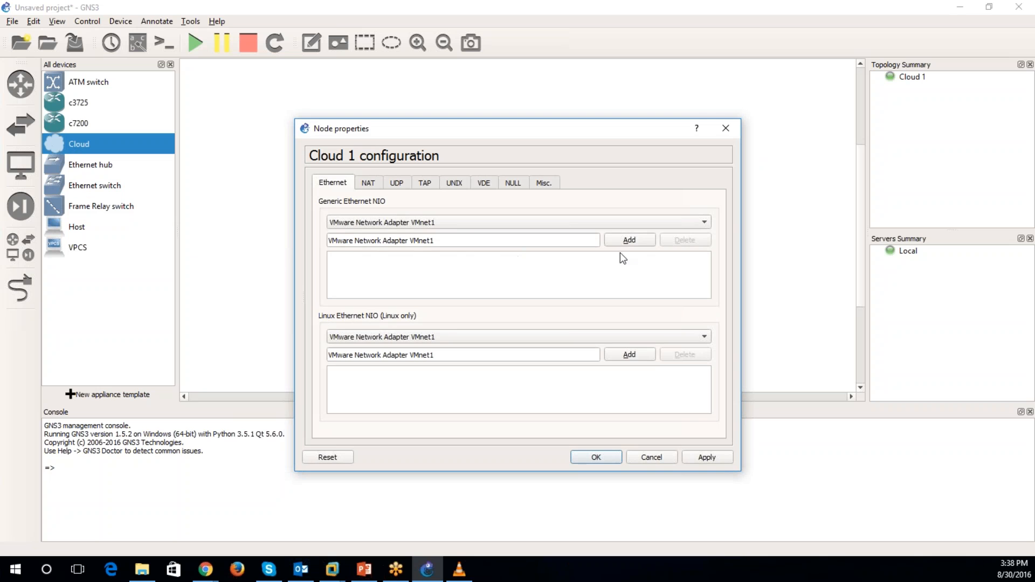
left_click(634, 240)
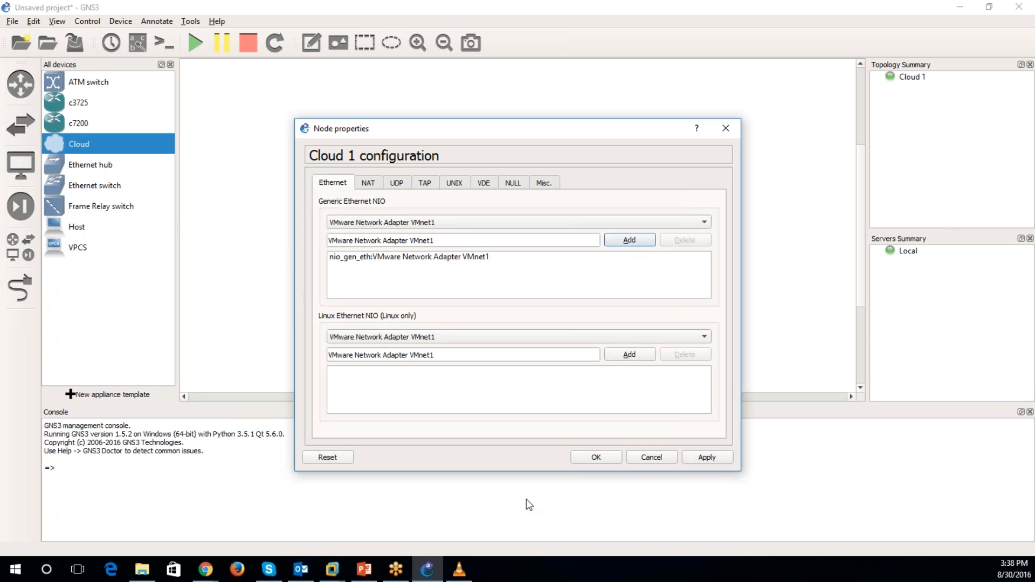
left_click(706, 457)
left_click(601, 458)
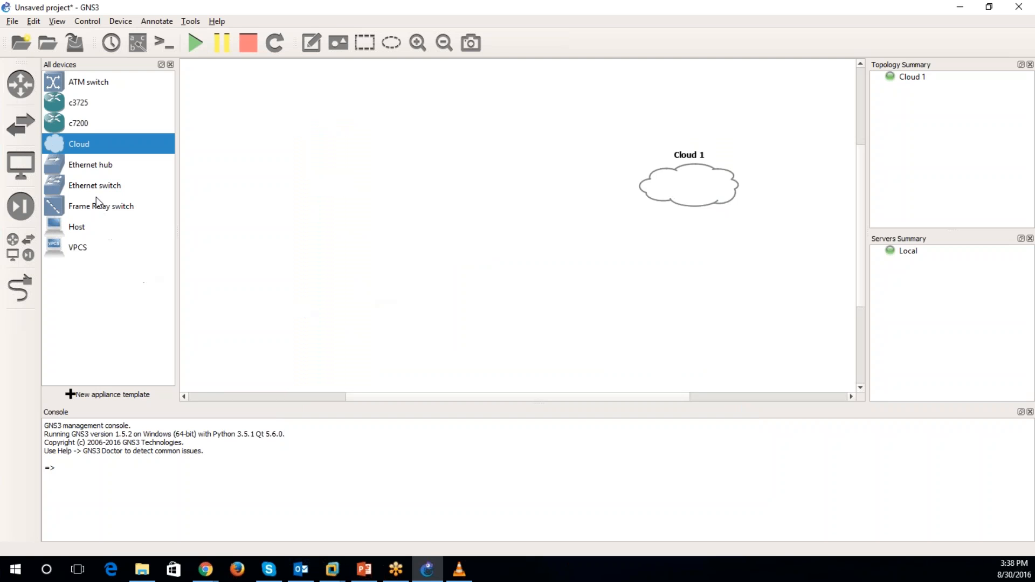
Place an Ethernet switch and a VPCS beside the cloud, and link the VPCS to the switch and the switch to the cloud
left_click_drag(80, 187, 518, 191)
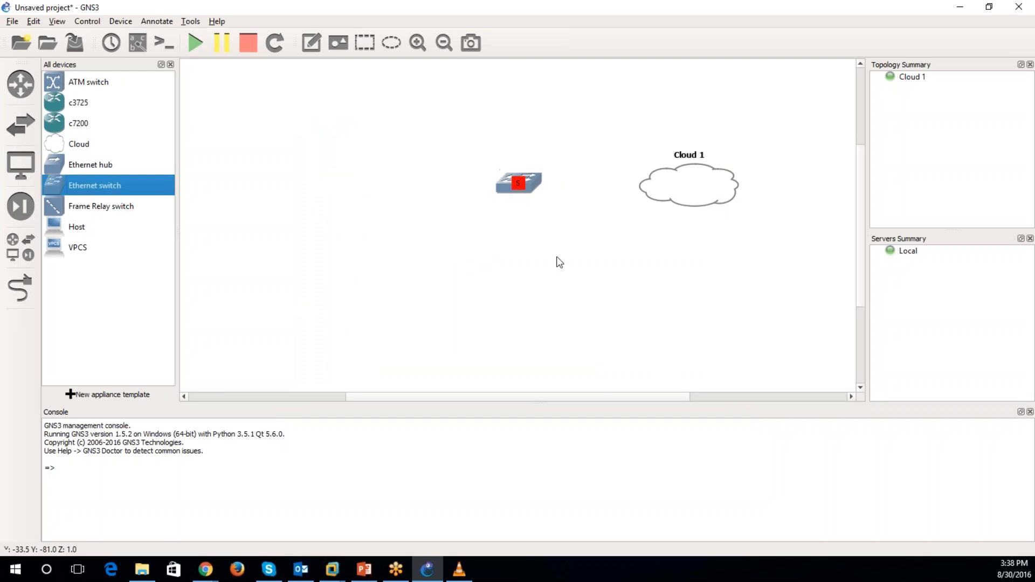
left_click_drag(77, 248, 382, 182)
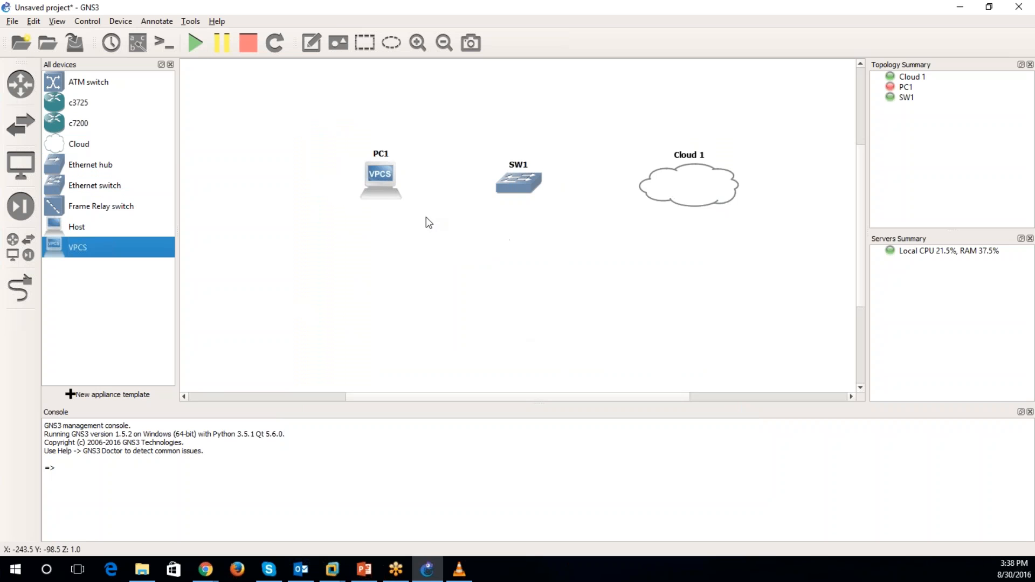
left_click(20, 291)
left_click(384, 170)
left_click(400, 174)
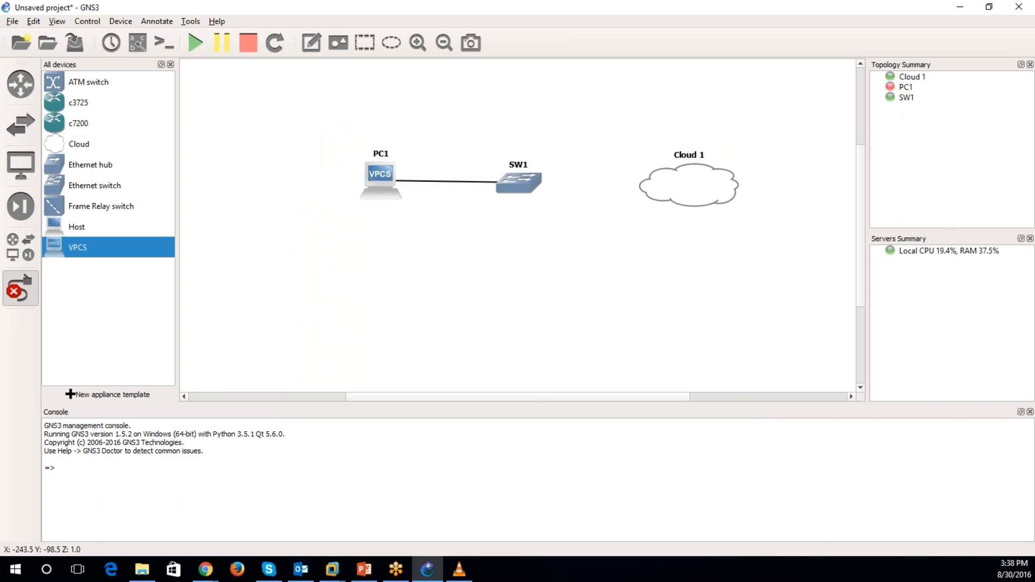
left_click(521, 180)
left_click(530, 202)
left_click(694, 179)
left_click(697, 187)
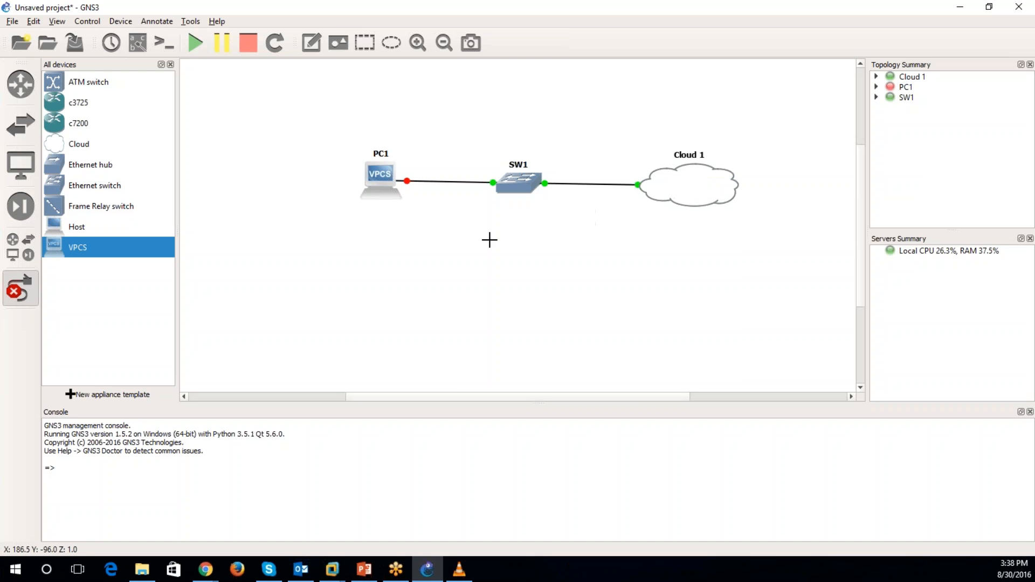
Start all devices in the topology and open the console of PC1
left_click(195, 42)
key("alt+Tab")
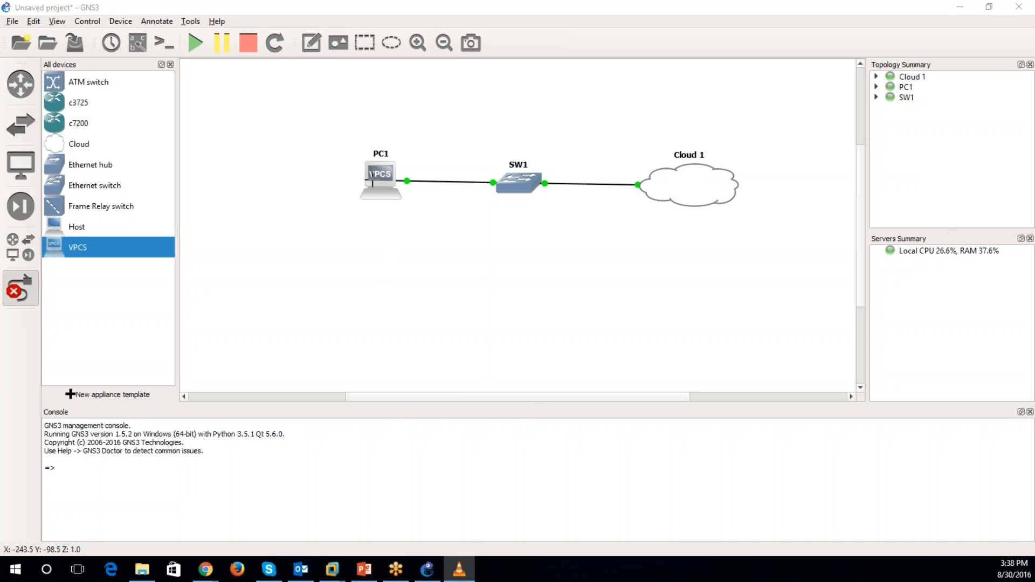
right_click(379, 183)
right_click(392, 199)
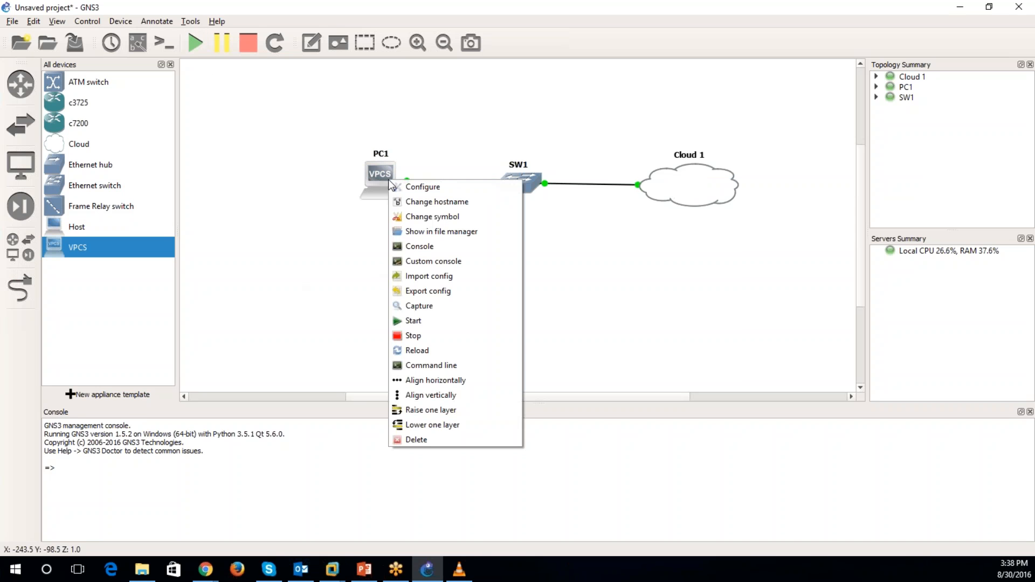
left_click(417, 247)
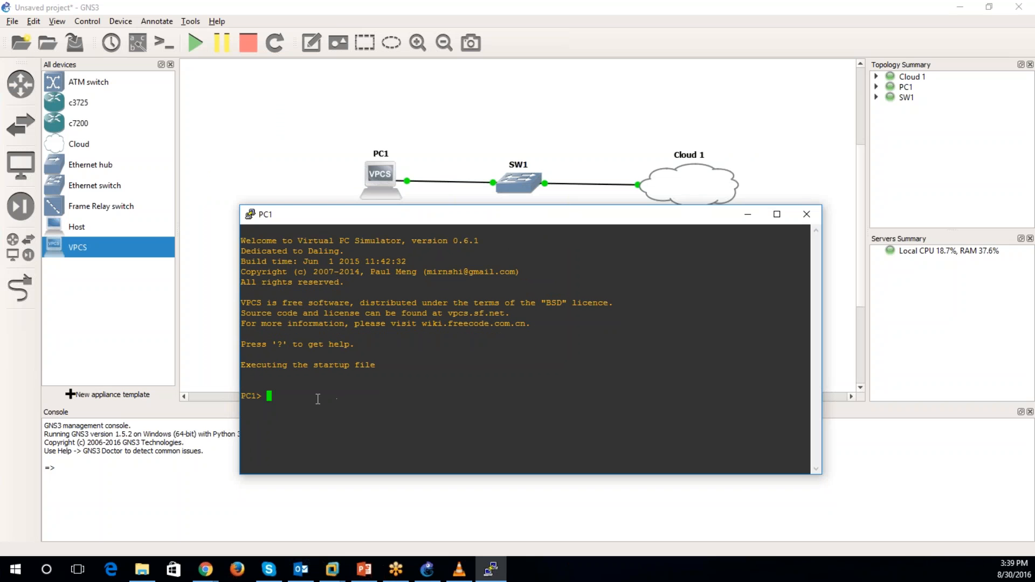
Configure PC1 with IP address 10.1.1.26/24, gateway 10.1.1.250 and DNS server 209.244.0.3
type("ip 10.1.1.26")
key("BackSpace")
type("/24 10.1.1.250")
key("Return")
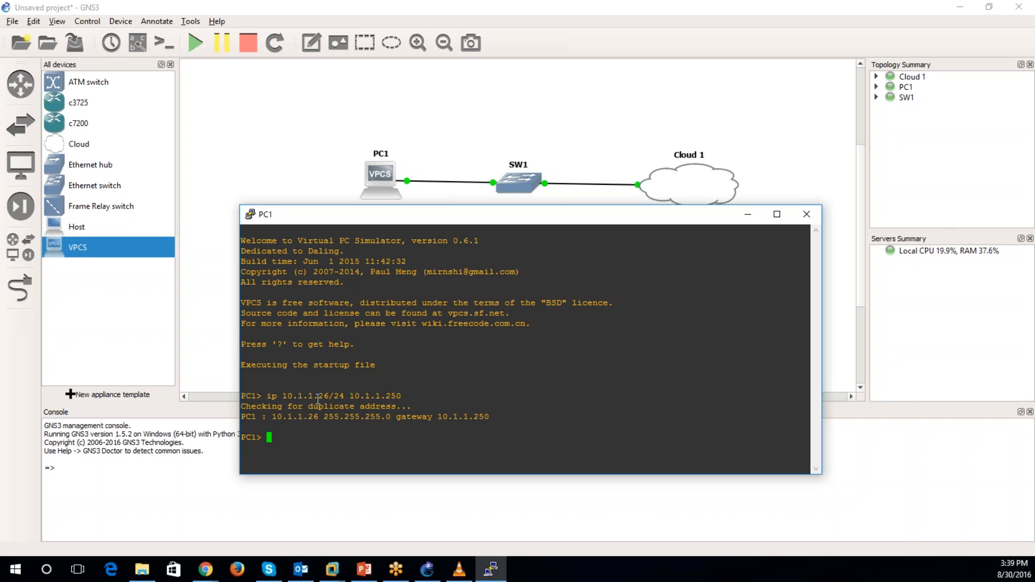
type("ip dns 209.244.0.3")
key("Return")
type("ping www.go")
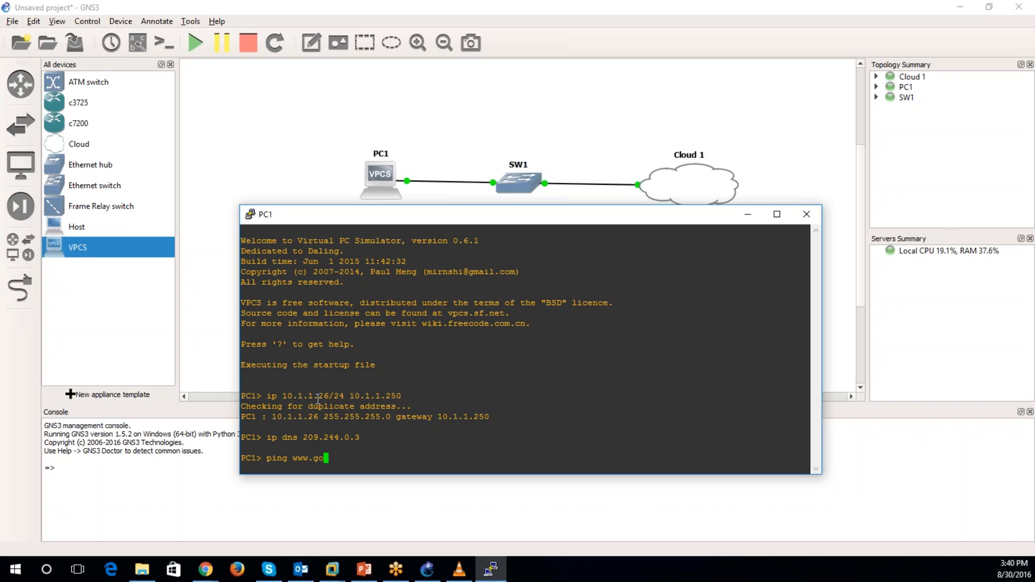
type("ogle.com")
key("Return")
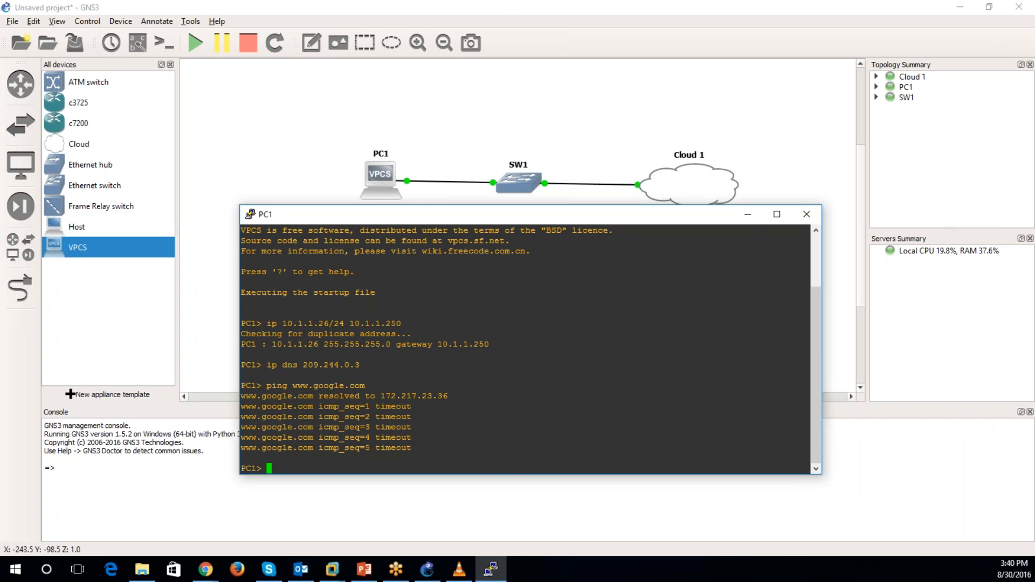
Switch to the firewall's web interface in Chrome and add the ping application to the "Users going to Internet" security rule
left_click(960, 7)
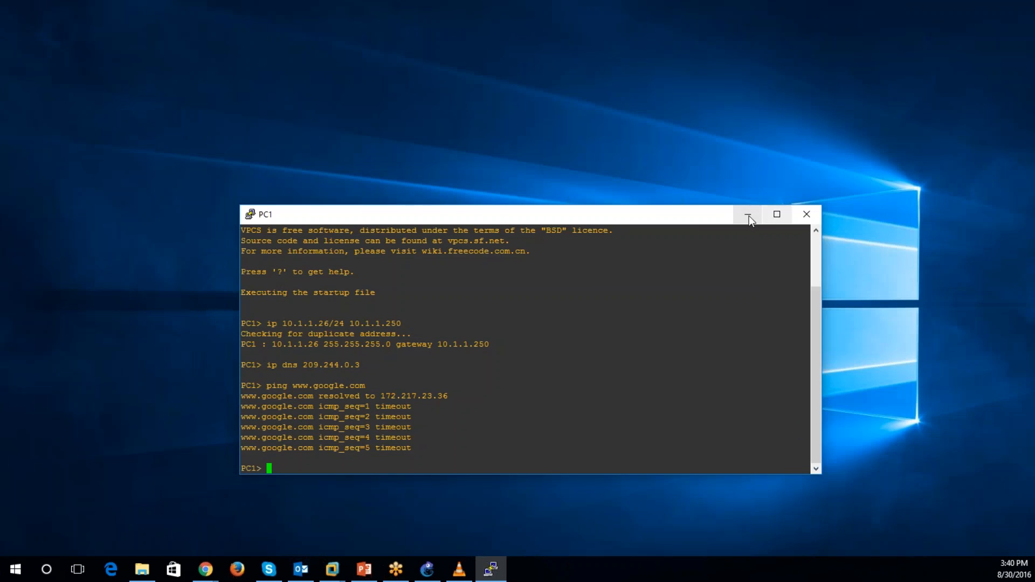
left_click(761, 215)
mouse_move(206, 569)
left_click(275, 515)
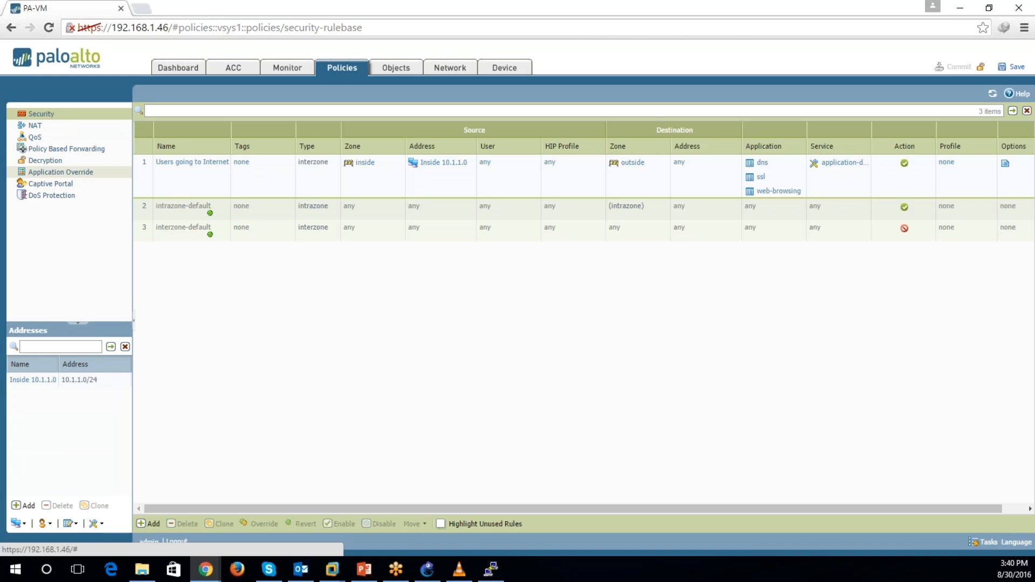
left_click(196, 163)
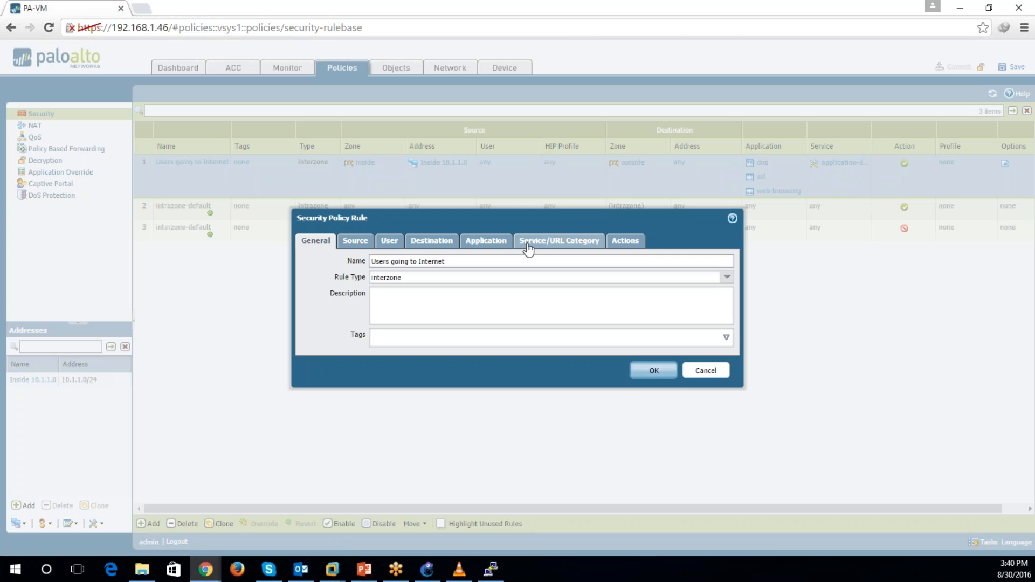
left_click(487, 241)
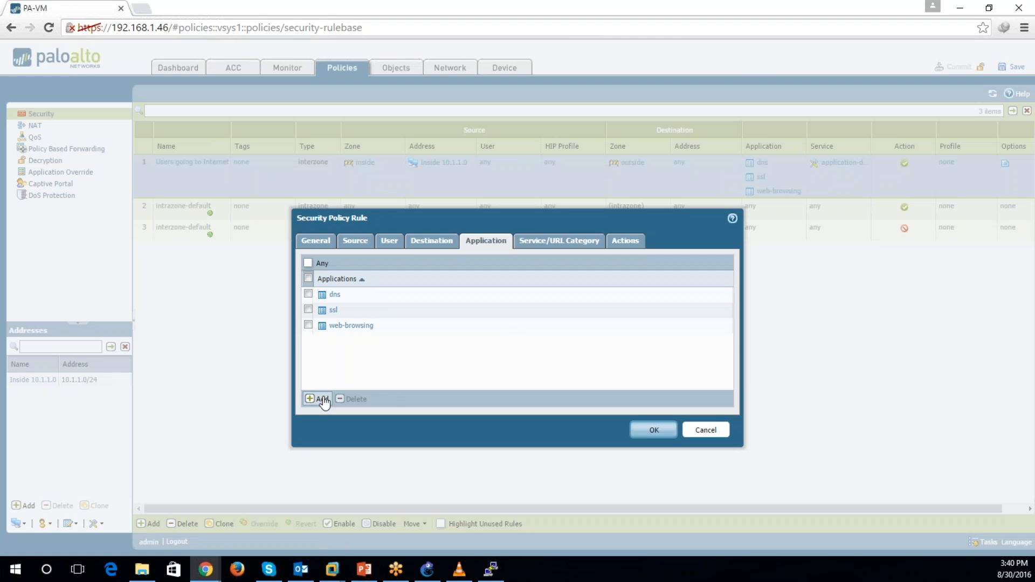
left_click(322, 400)
type("plng")
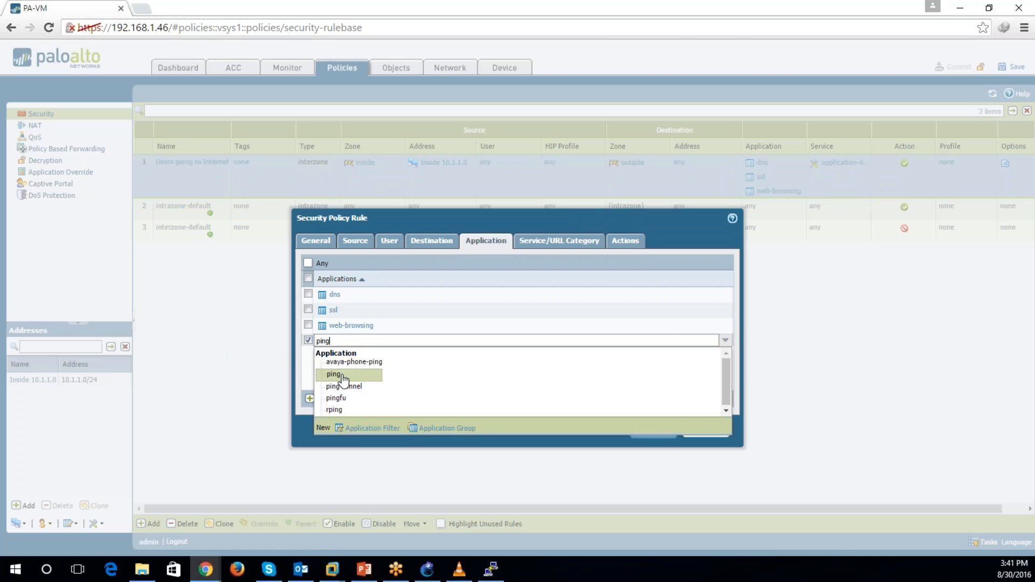
left_click(343, 375)
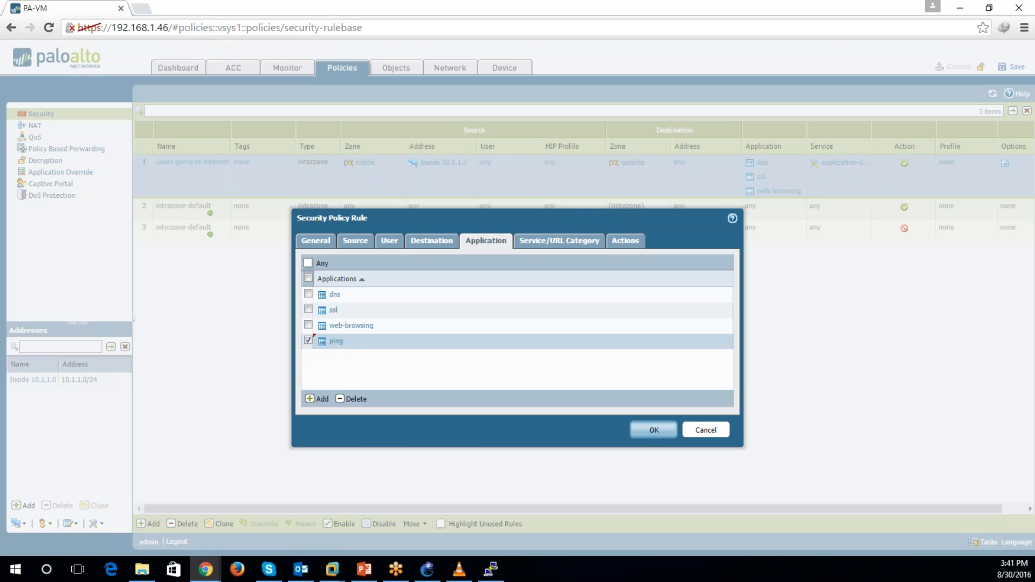
left_click(653, 430)
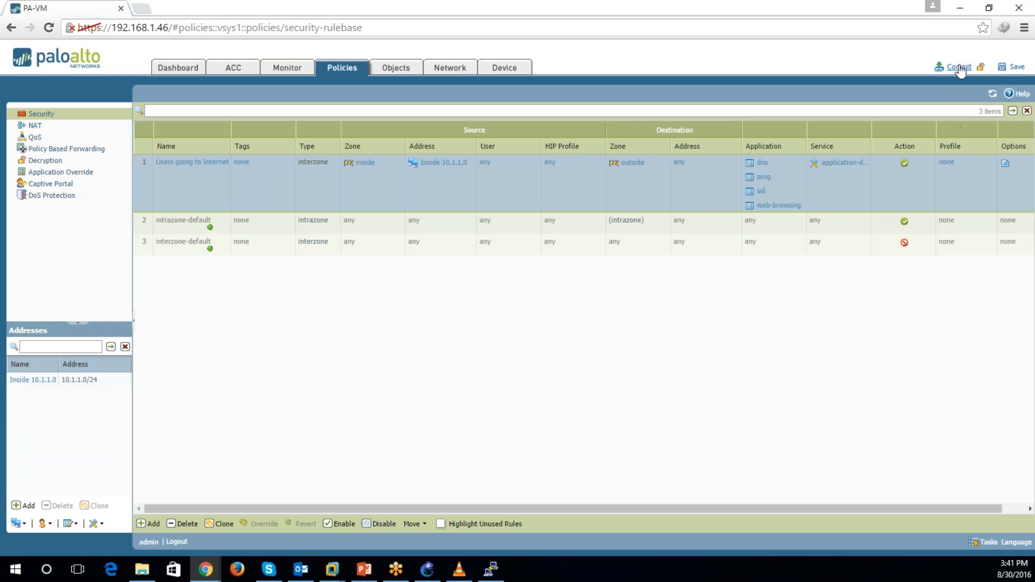
Commit the firewall configuration and check the commit job in the Task Manager
left_click(958, 67)
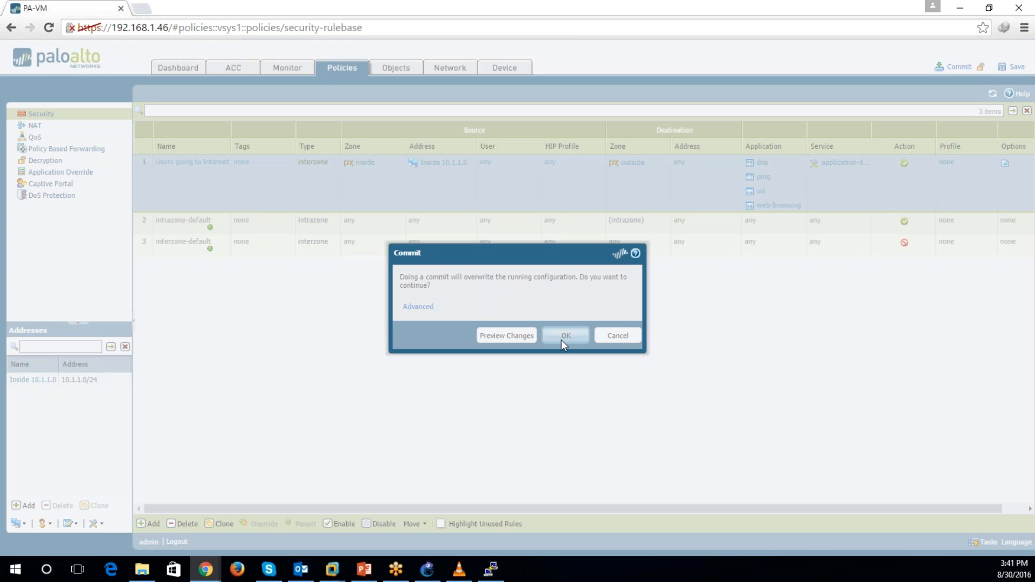
left_click(561, 337)
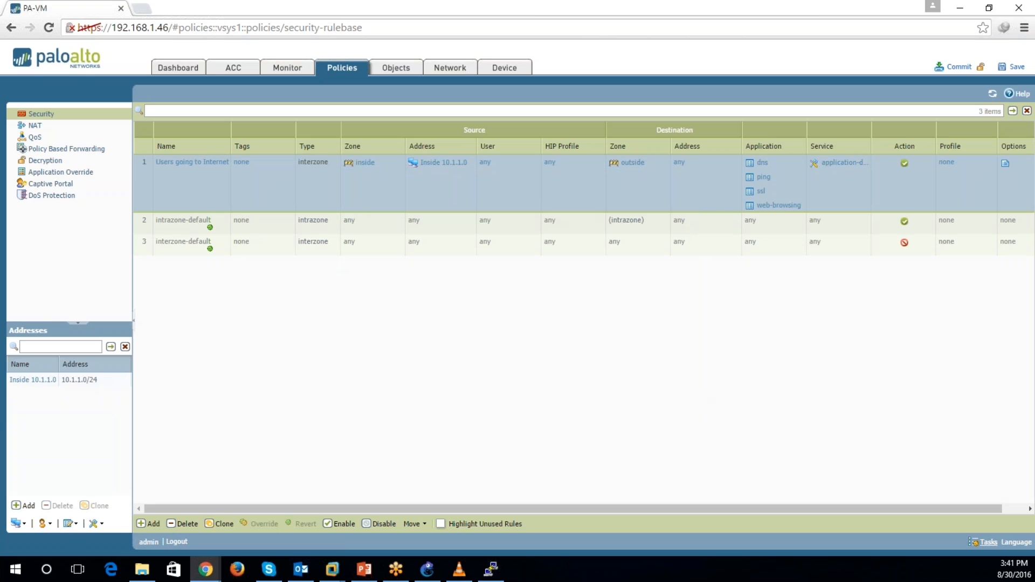
left_click(988, 542)
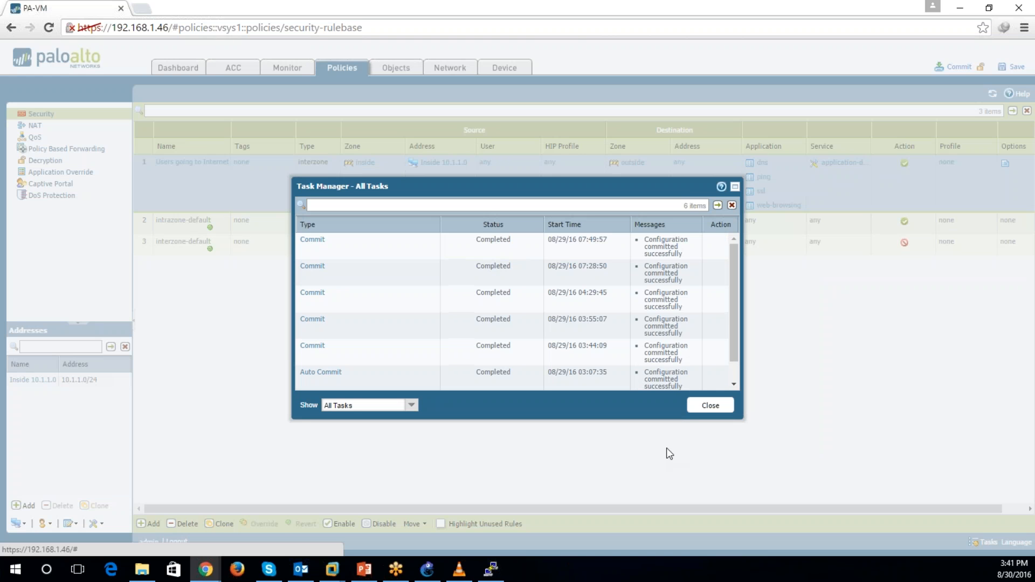
left_click(710, 405)
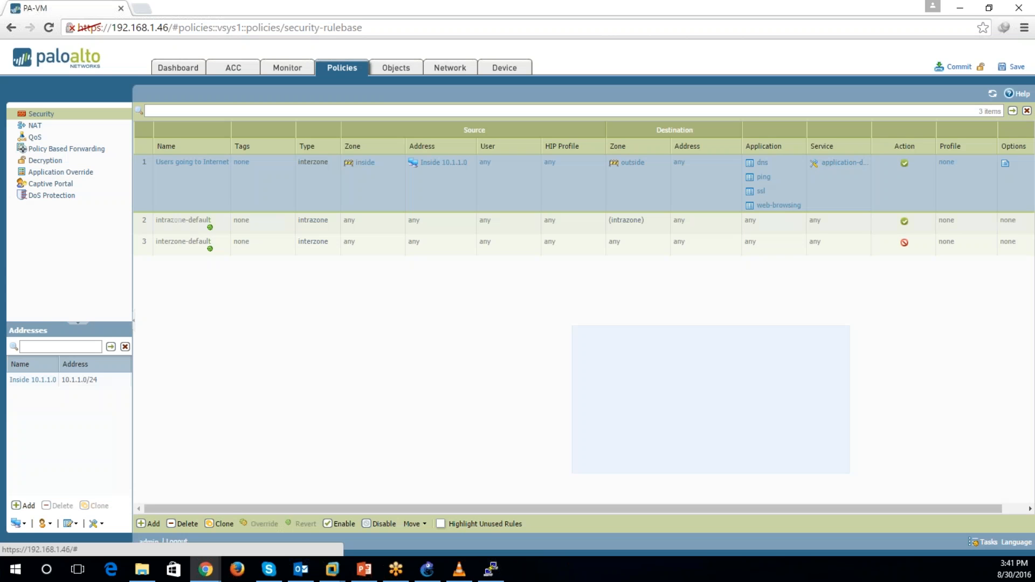
left_click(959, 7)
left_click(491, 568)
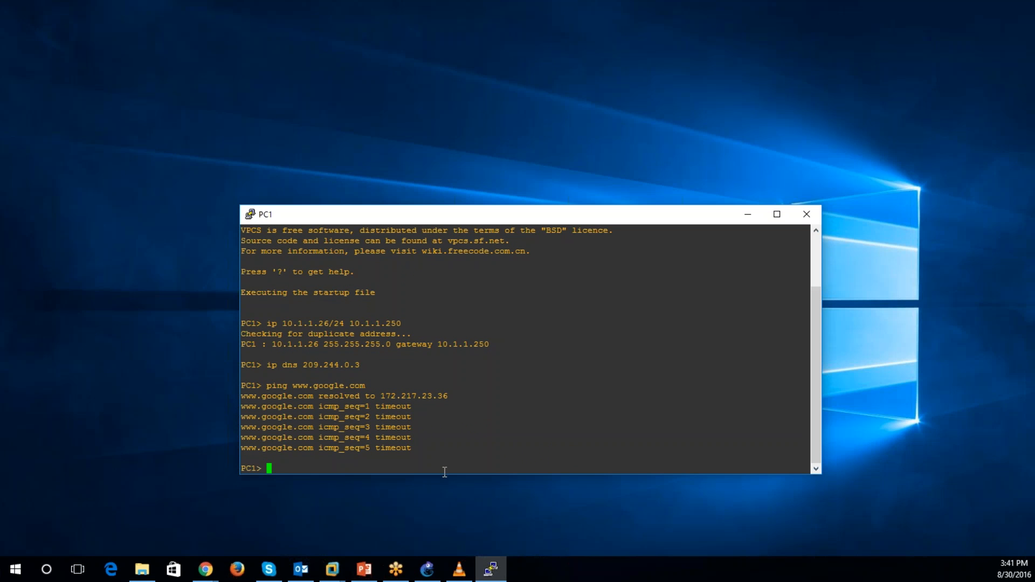
key("Up")
key("Return")
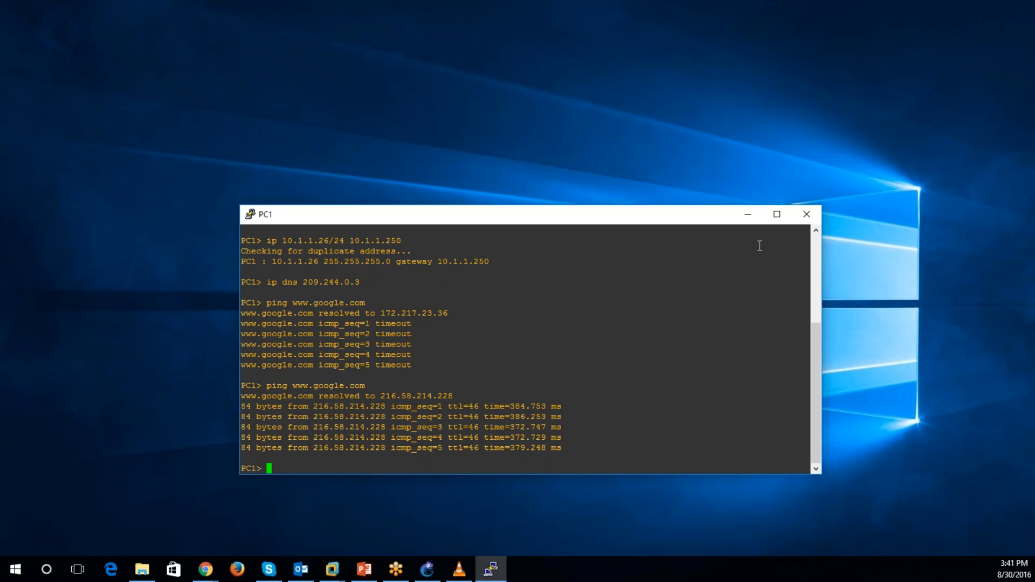
left_click(806, 216)
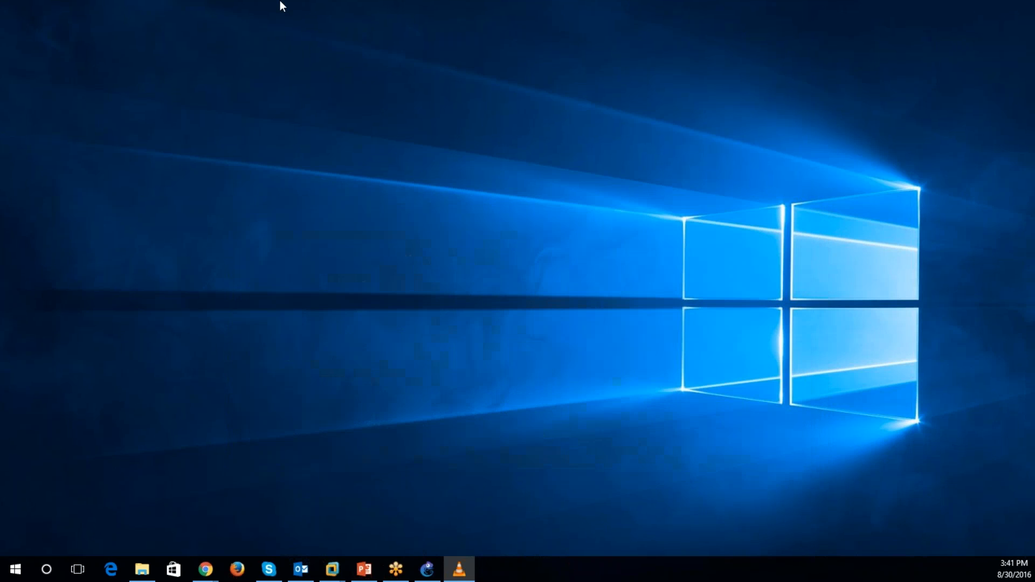